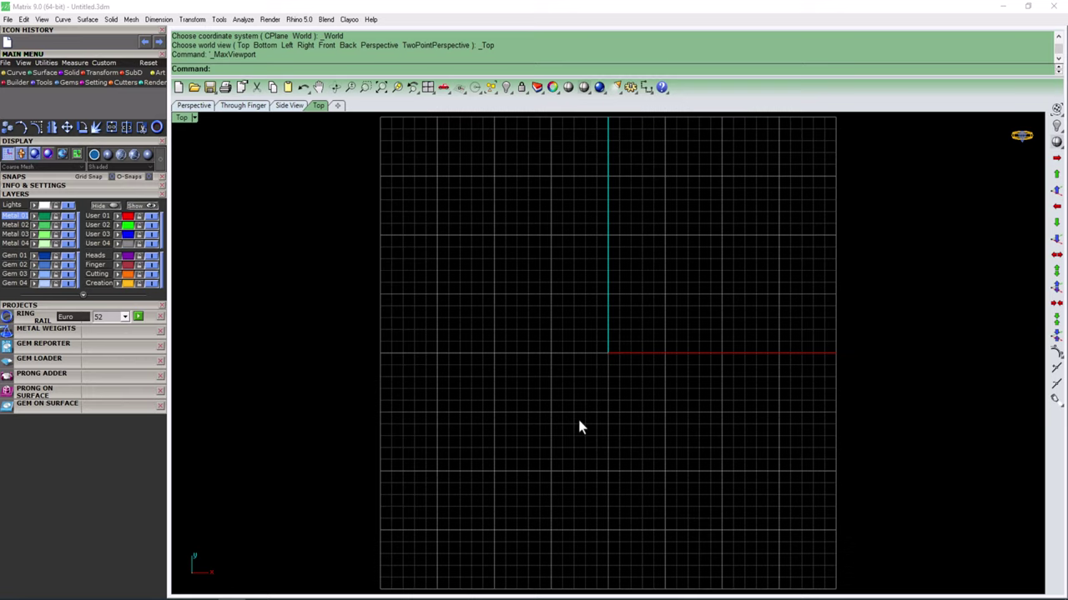
# - Import PND - VD003_Solide.stl from the Desktop in millimetres and dismiss the import notice
pyautogui.click(6, 19)
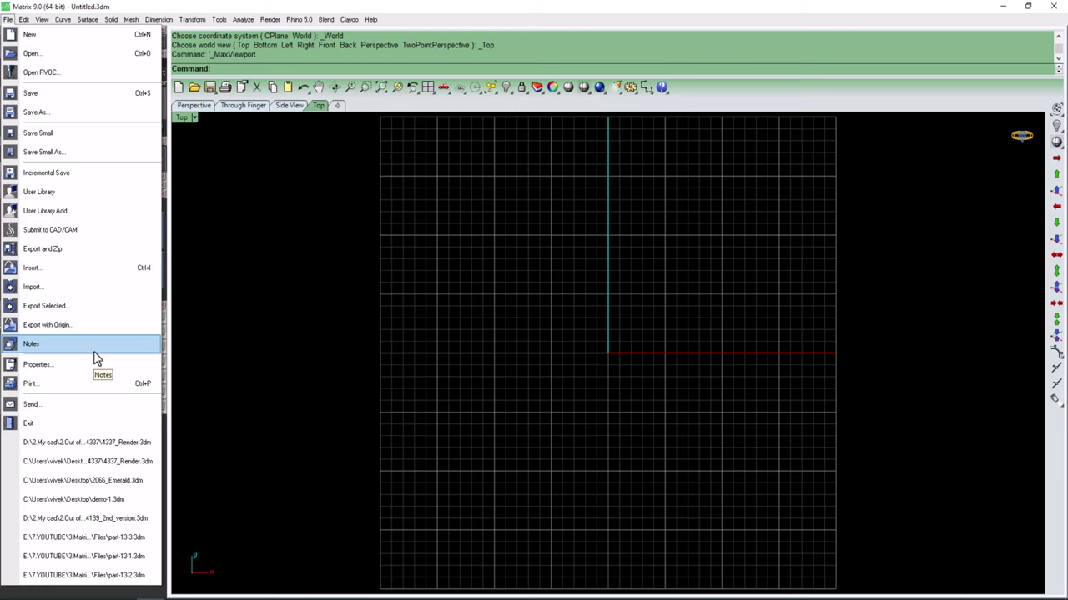
pyautogui.click(54, 289)
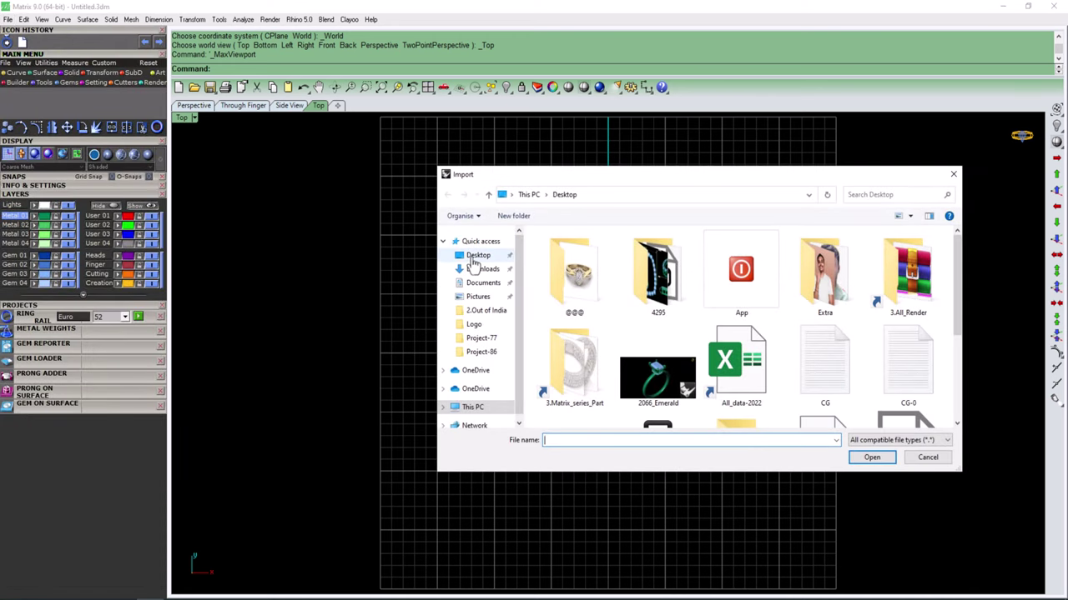
pyautogui.scroll(-2, 786, 382)
pyautogui.doubleClick(907, 385)
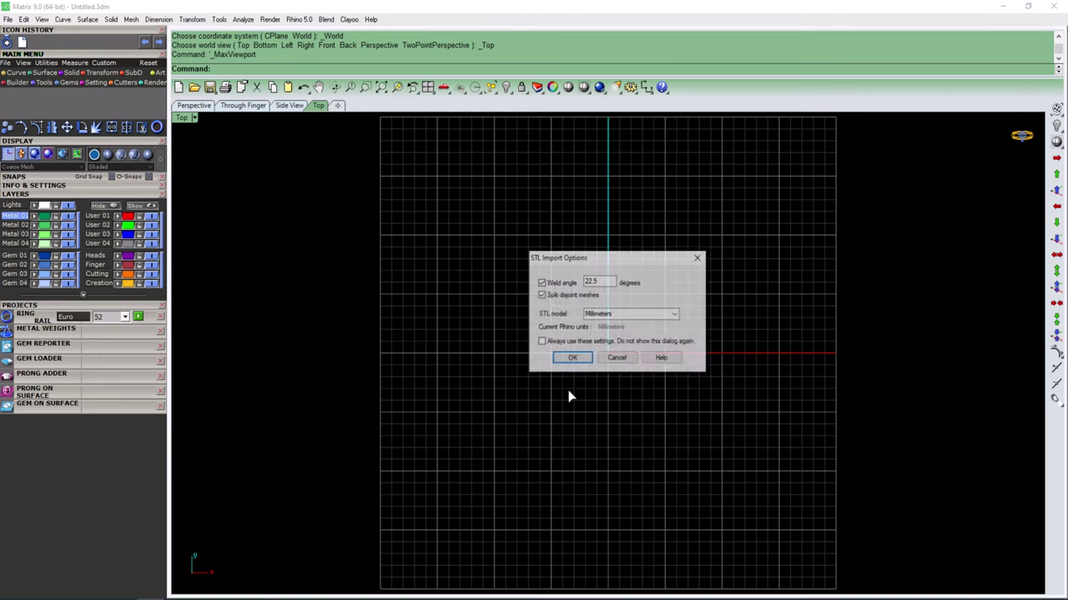
pyautogui.click(567, 356)
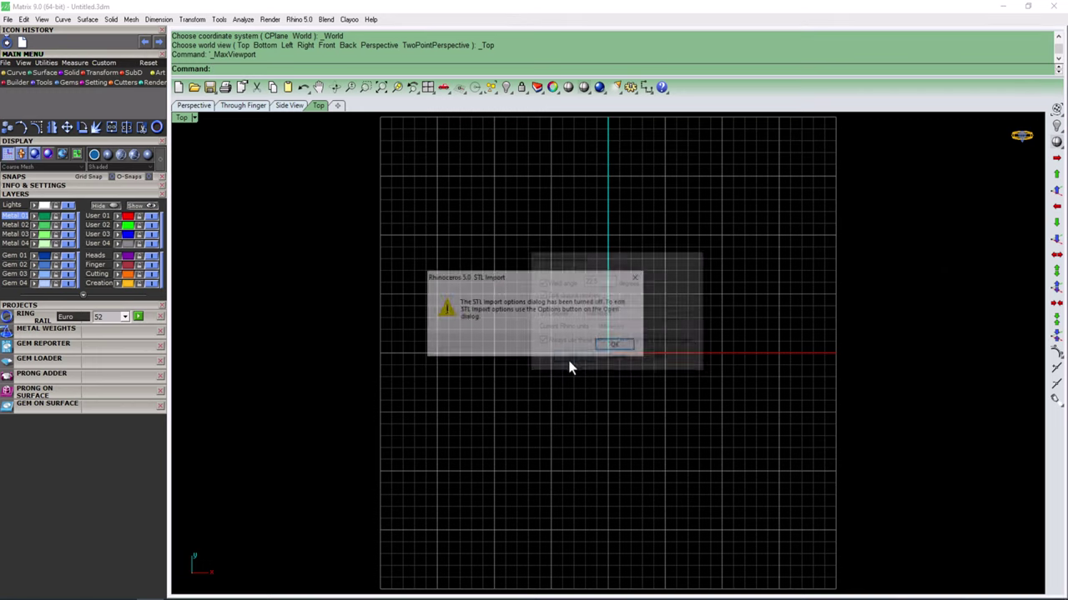
pyautogui.click(600, 349)
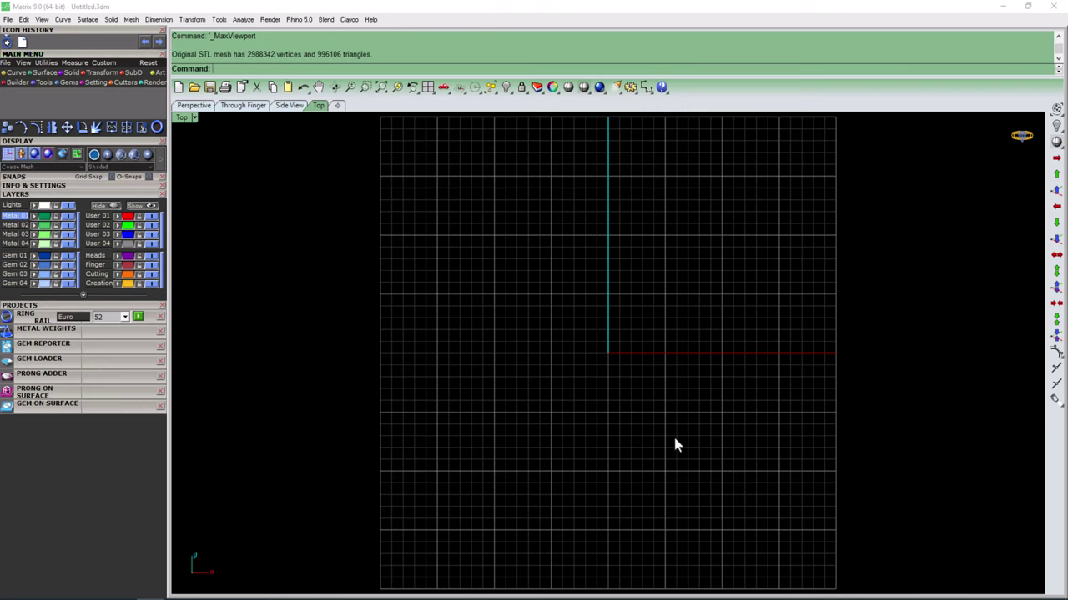
# - Window-select the imported figure, recentre it and switch the display to Plastic shading
pyautogui.scroll(-5, 675, 445)
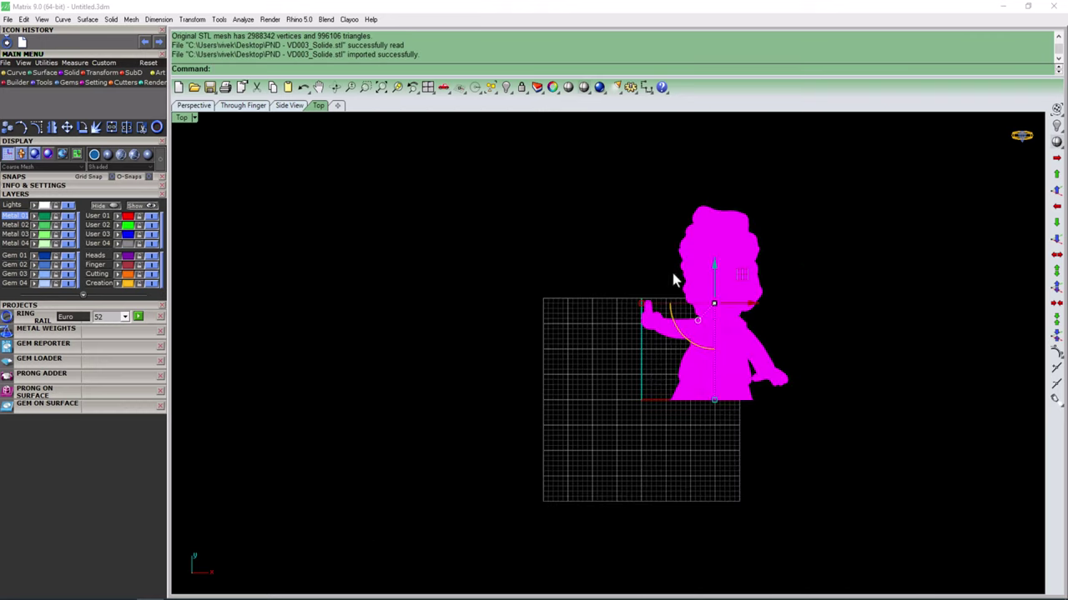
pyautogui.scroll(2, 650, 371)
pyautogui.scroll(2, 604, 383)
pyautogui.click(798, 473)
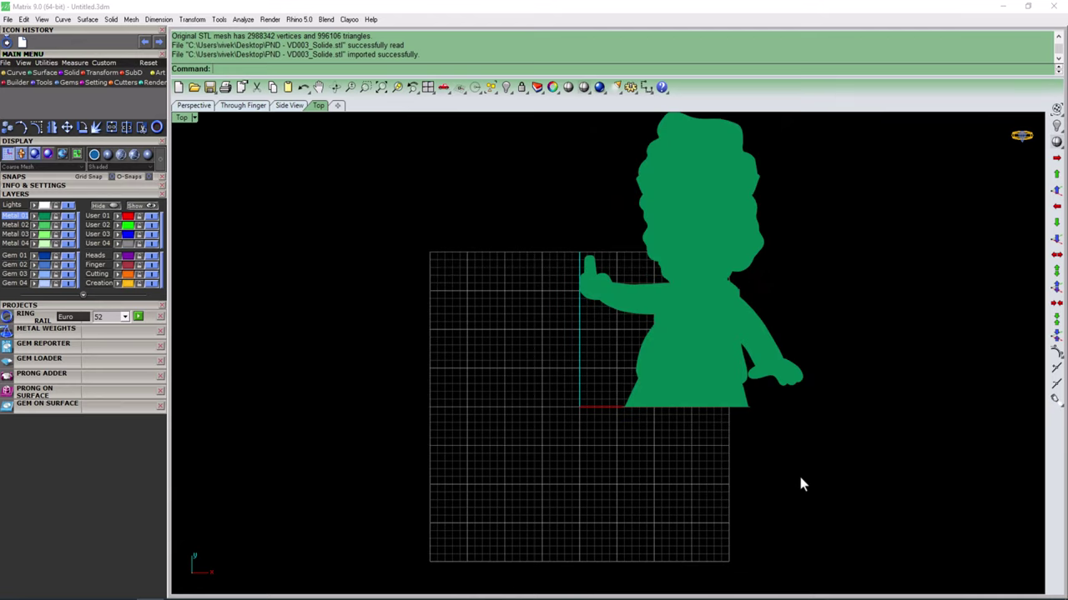
pyautogui.moveTo(870, 488); pyautogui.dragTo(422, 243)
pyautogui.moveTo(439, 348); pyautogui.dragTo(419, 358, button='right')
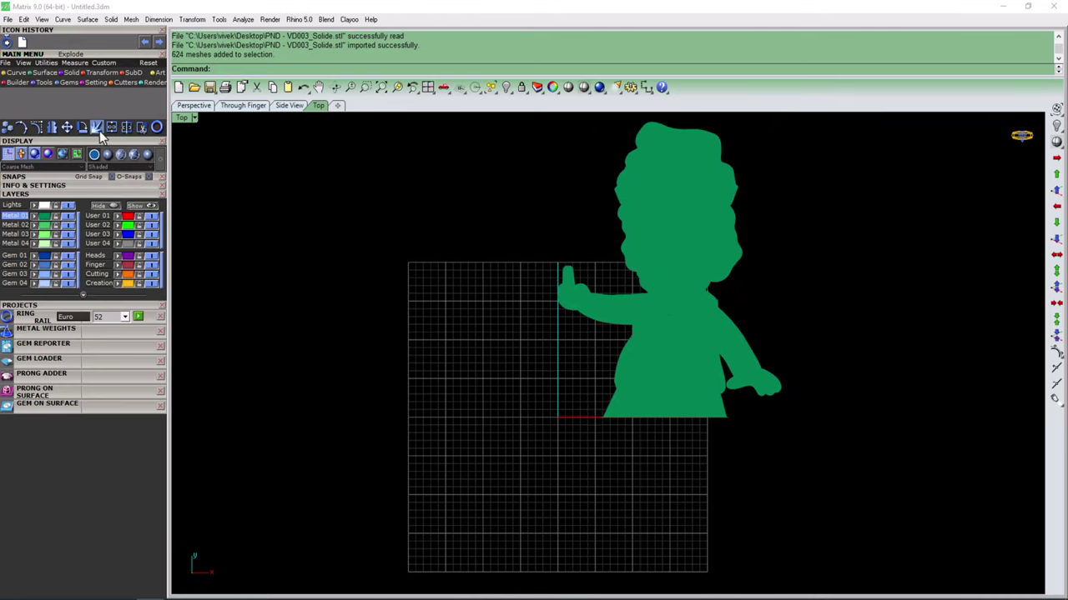
pyautogui.moveTo(270, 204); pyautogui.dragTo(252, 196, button='right')
pyautogui.click(77, 153)
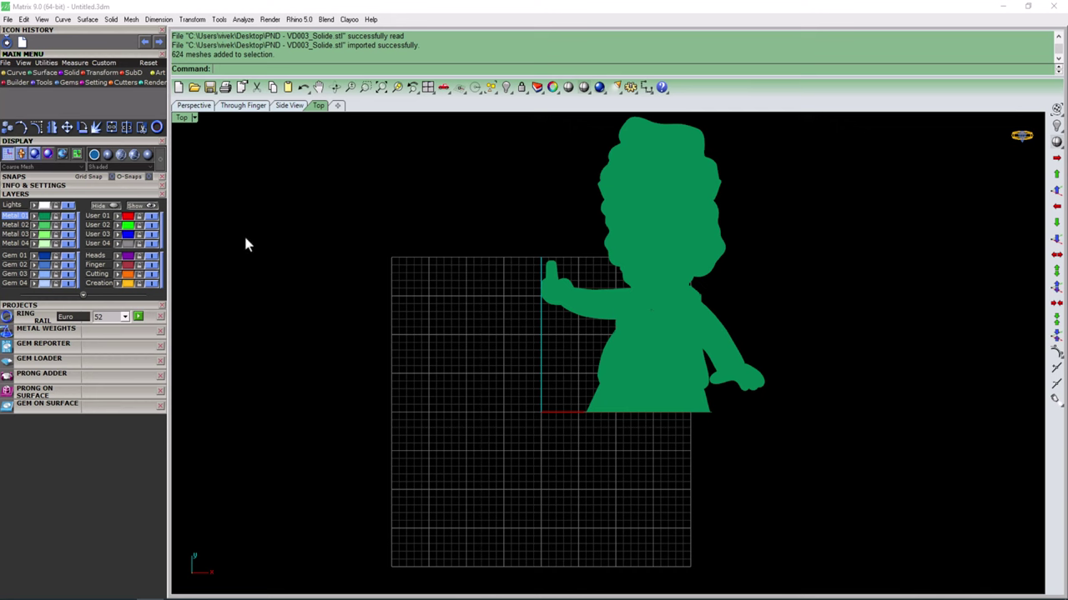
# - Pick the hair and cap, eye, face, head, arm and fist meshes individually up close
pyautogui.scroll(2, 596, 229)
pyautogui.click(676, 209)
pyautogui.click(659, 194)
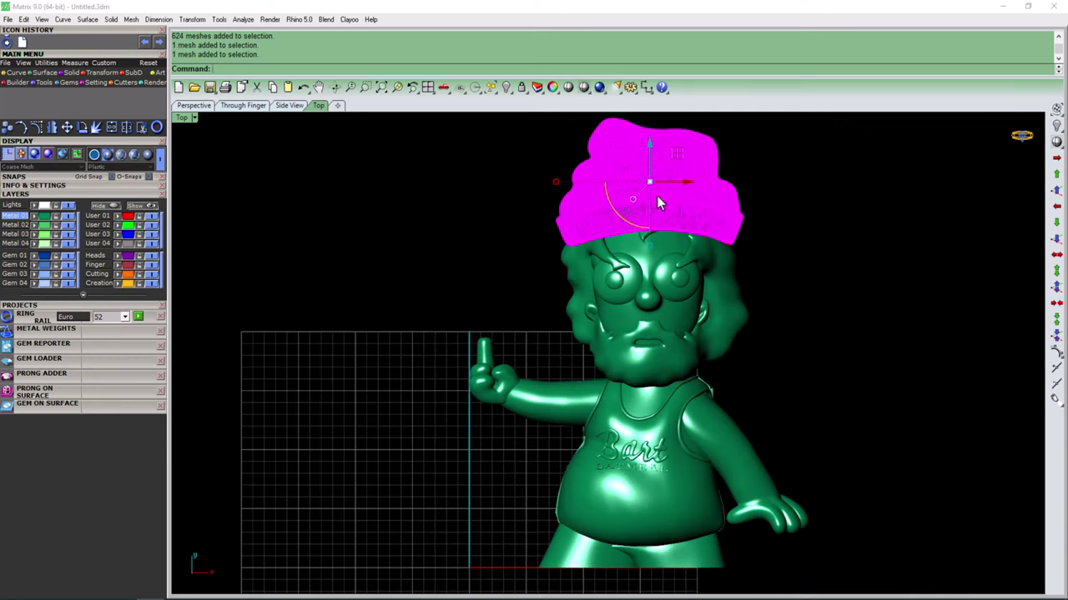
pyautogui.click(644, 222)
pyautogui.scroll(3, 644, 250)
pyautogui.click(658, 331)
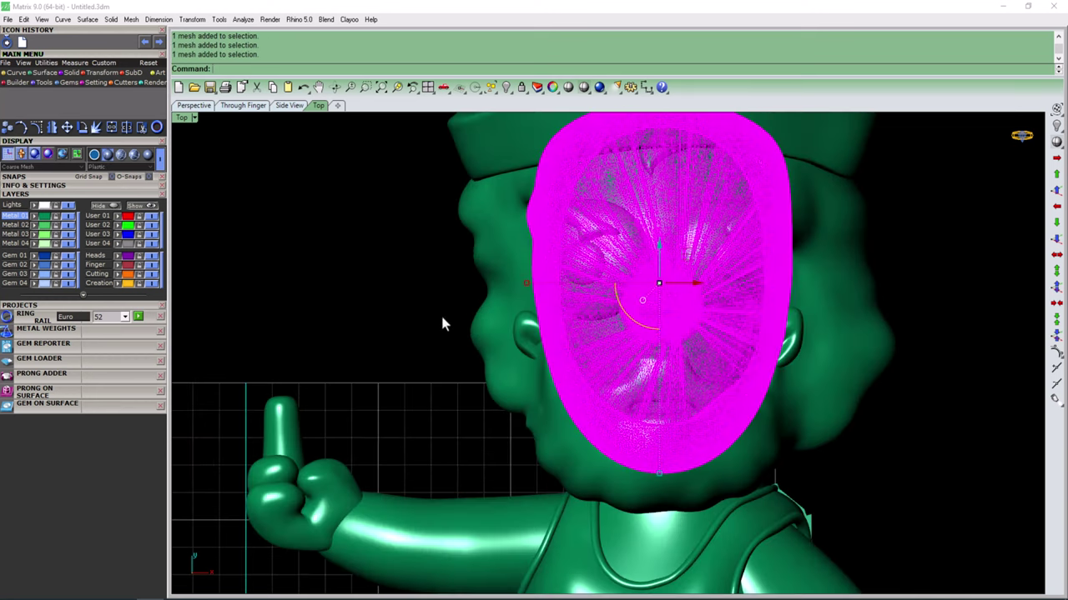
pyautogui.click(443, 322)
pyautogui.scroll(-3, 569, 335)
pyautogui.click(562, 400)
pyautogui.scroll(2, 562, 400)
pyautogui.scroll(1, 533, 325)
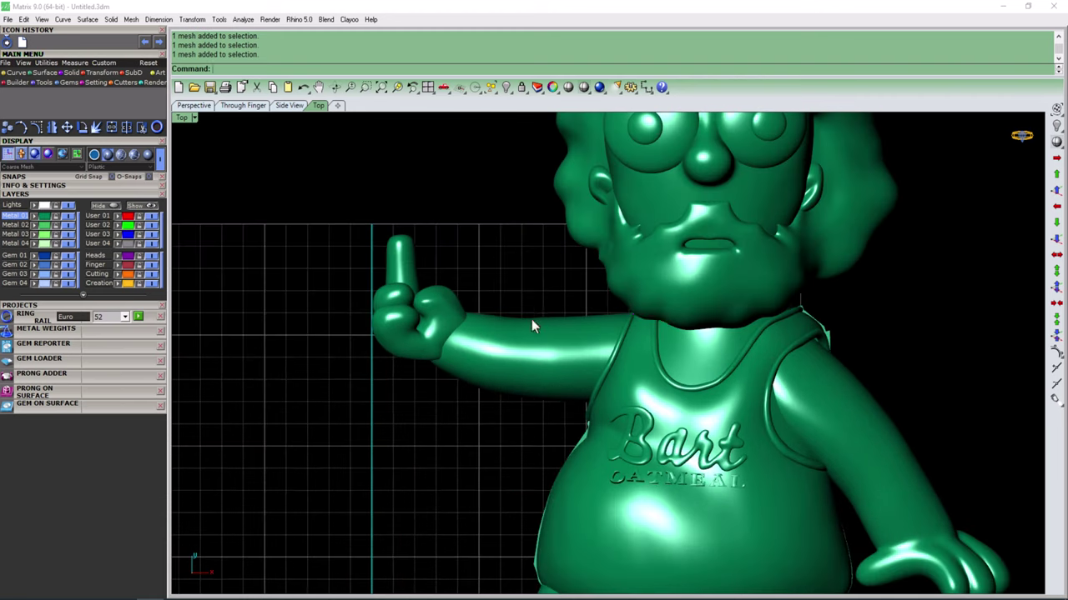
pyautogui.click(534, 325)
pyautogui.click(392, 334)
pyautogui.click(424, 436)
# - Inspect the shirt and overlapping meshes while orbiting around the whole figure
pyautogui.scroll(2, 467, 408)
pyautogui.scroll(-3, 506, 388)
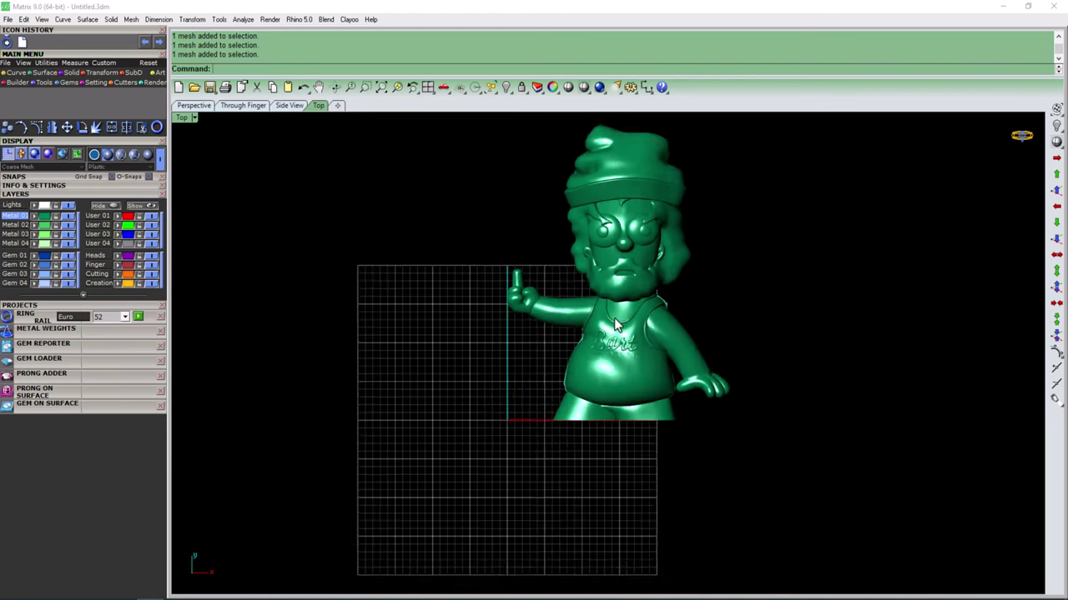
pyautogui.scroll(3, 505, 388)
pyautogui.click(630, 349)
pyautogui.click(869, 219)
pyautogui.moveTo(869, 219)
pyautogui.mouseDown(button='right')
pyautogui.moveTo(715, 412)
pyautogui.moveTo(727, 309)
pyautogui.mouseUp(button='right')
pyautogui.scroll(3, 707, 306)
pyautogui.click(707, 307)
pyautogui.scroll(-5, 654, 374)
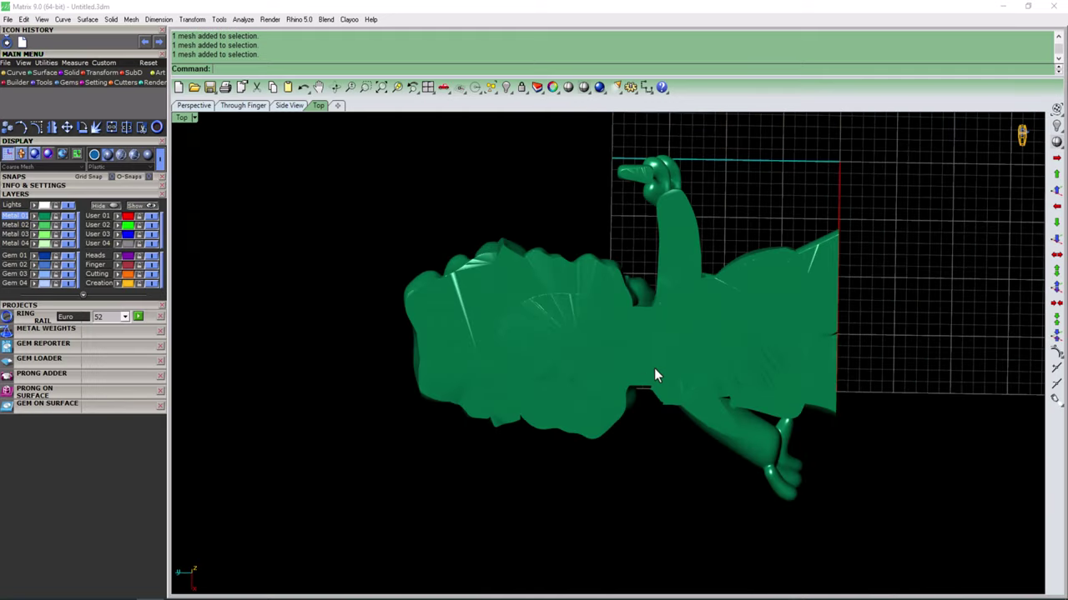
pyautogui.moveTo(655, 374)
pyautogui.mouseDown(button='right')
pyautogui.moveTo(650, 225)
pyautogui.moveTo(588, 486)
pyautogui.mouseUp(button='right')
# - Return to the Top view and window-select the whole figure
pyautogui.press('Return')
pyautogui.scroll(3, 621, 335)
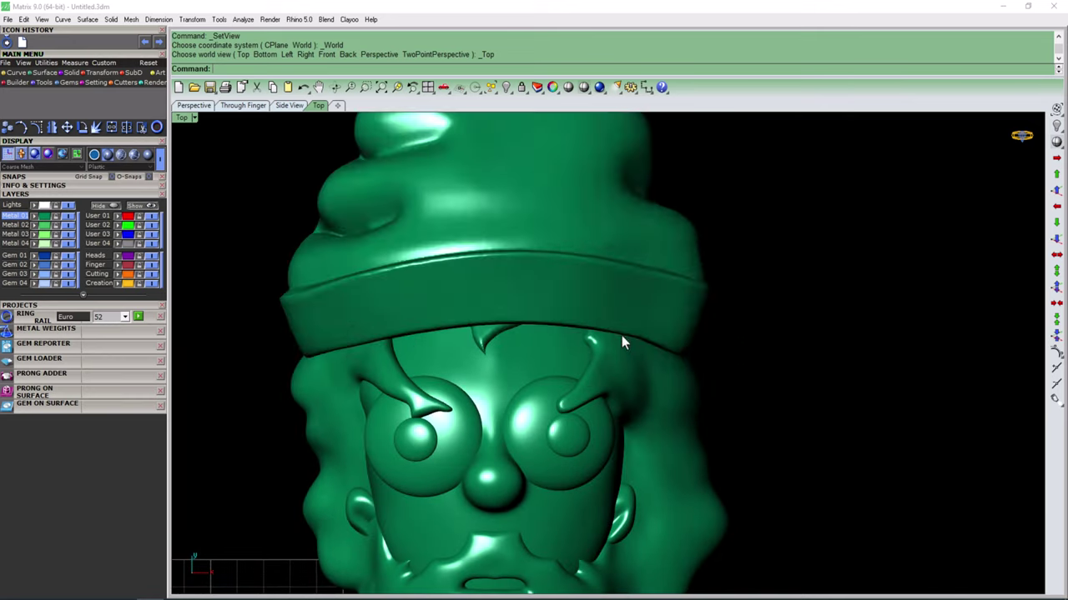
pyautogui.click(625, 336)
pyautogui.click(757, 356)
pyautogui.scroll(-5, 757, 356)
pyautogui.moveTo(759, 344); pyautogui.dragTo(636, 503)
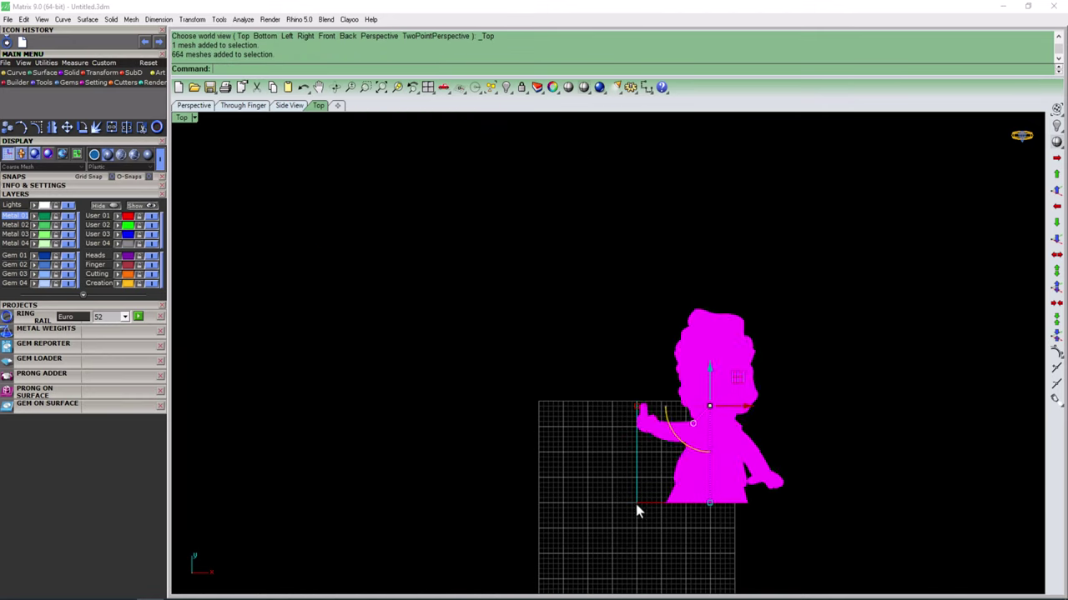
pyautogui.scroll(3, 739, 350)
# - Group the selected meshes with g, centre the group on X, Y and Z, then tilt the view
pyautogui.write('g')
pyautogui.press('Return')
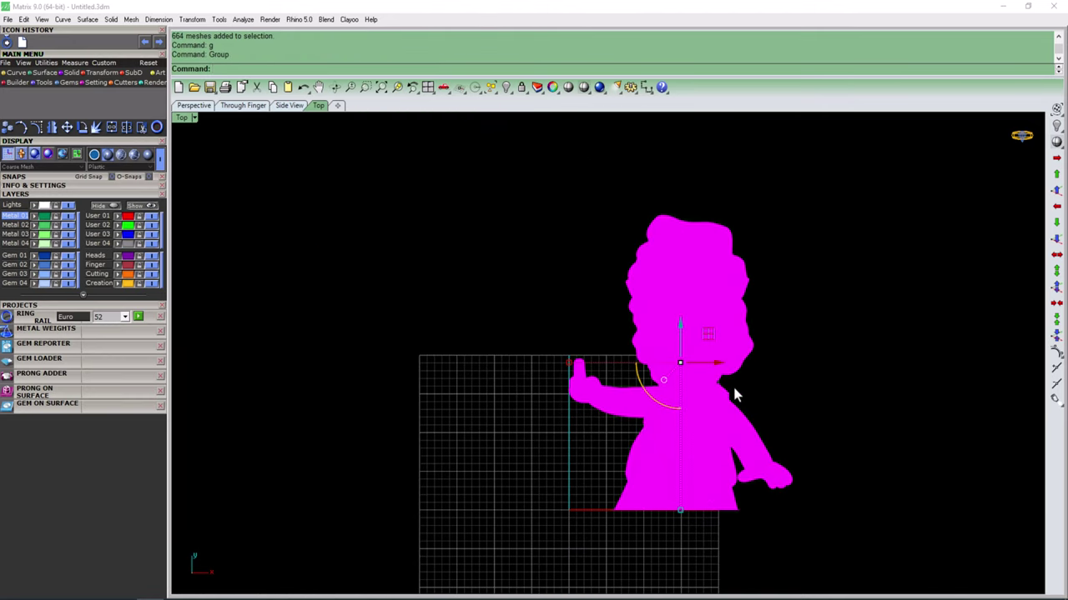
pyautogui.press('F5')
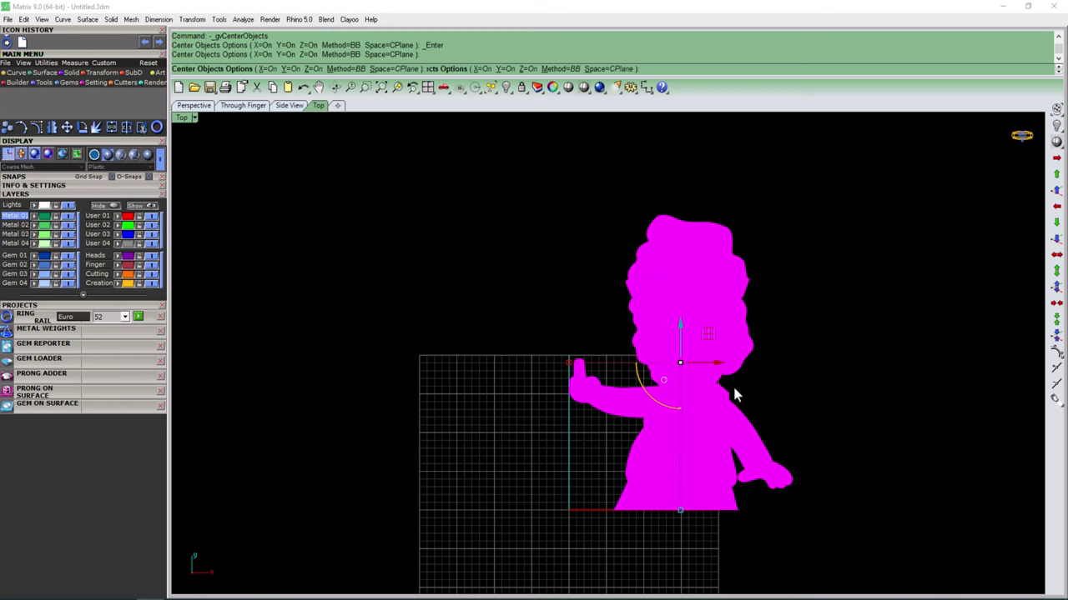
pyautogui.click(676, 387)
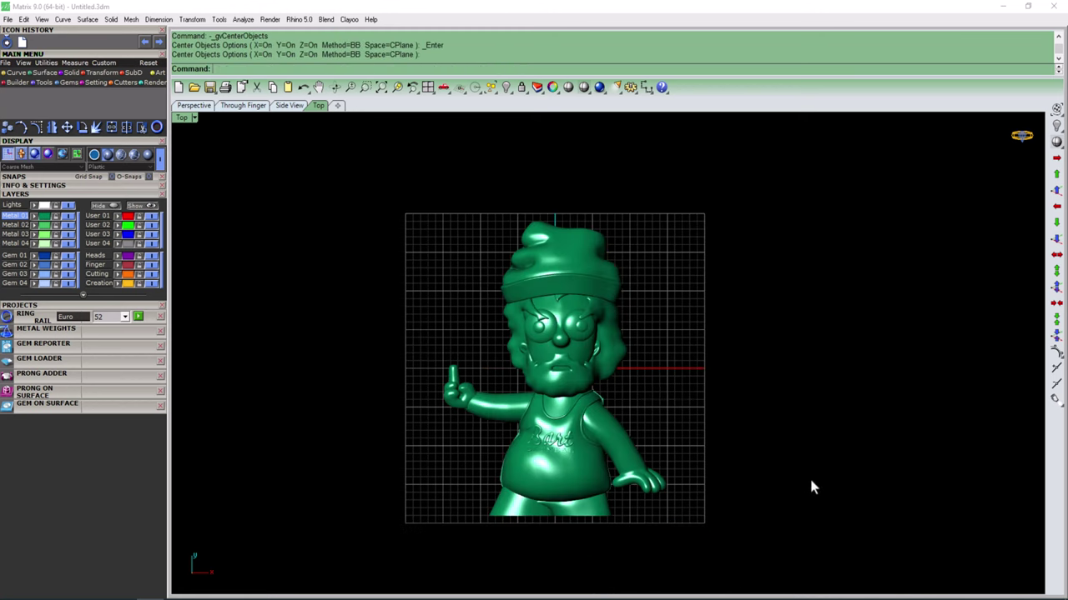
pyautogui.scroll(3, 734, 264)
pyautogui.scroll(2, 755, 345)
pyautogui.moveTo(755, 346)
pyautogui.keyDown('ctrl'); pyautogui.keyDown('shift'); pyautogui.mouseDown(button='right')
pyautogui.moveTo(608, 465)
pyautogui.moveTo(617, 276)
pyautogui.moveTo(708, 501)
pyautogui.moveTo(726, 507)
pyautogui.mouseUp(button='right'); pyautogui.keyUp('shift'); pyautogui.keyUp('ctrl')
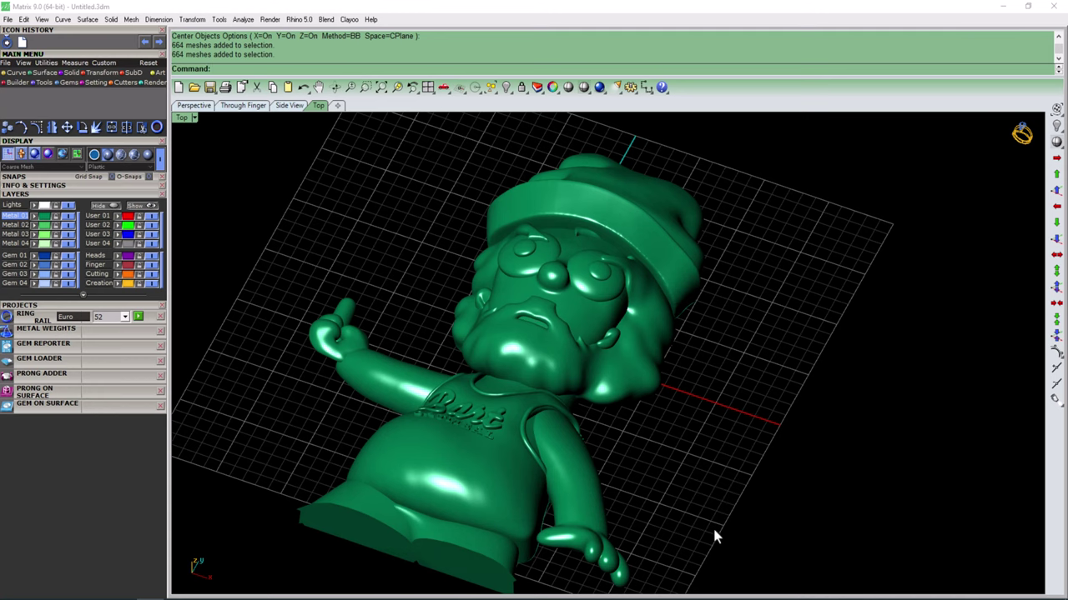
pyautogui.moveTo(712, 525)
pyautogui.keyDown('ctrl'); pyautogui.keyDown('shift'); pyautogui.mouseDown(button='right')
pyautogui.moveTo(663, 303)
pyautogui.moveTo(648, 545)
pyautogui.moveTo(443, 352)
pyautogui.moveTo(650, 425)
pyautogui.moveTo(634, 434)
pyautogui.moveTo(691, 303)
pyautogui.moveTo(600, 500)
pyautogui.moveTo(674, 309)
pyautogui.moveTo(682, 335)
pyautogui.mouseUp(button='right'); pyautogui.keyUp('shift'); pyautogui.keyUp('ctrl')
# - Export the selected figurine to the Desktop as main part in OBJ (*.obj) format
pyautogui.click(691, 303)
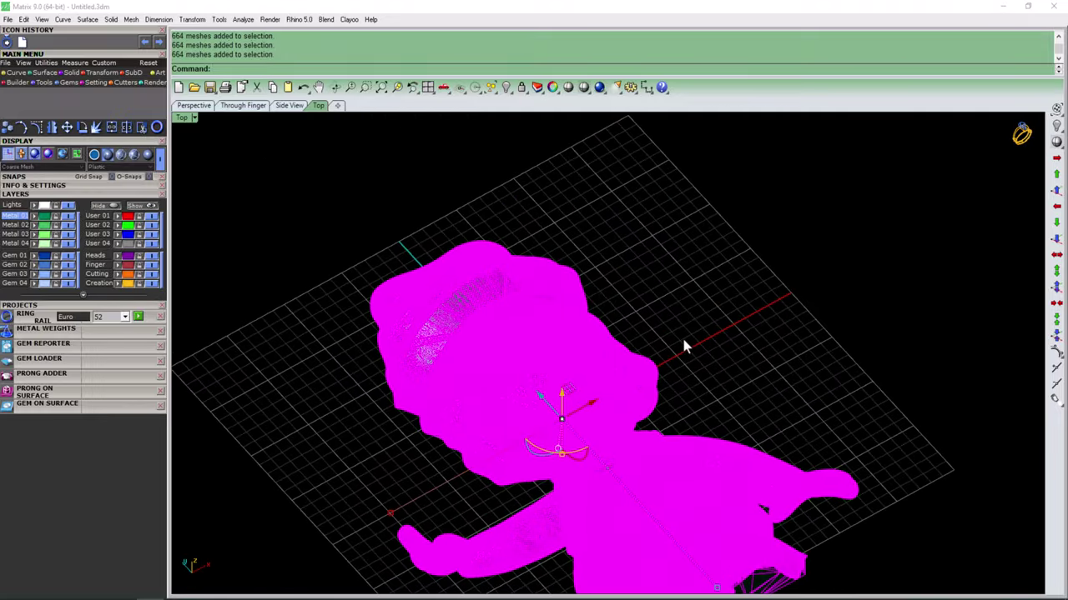
pyautogui.rightClick(682, 335)
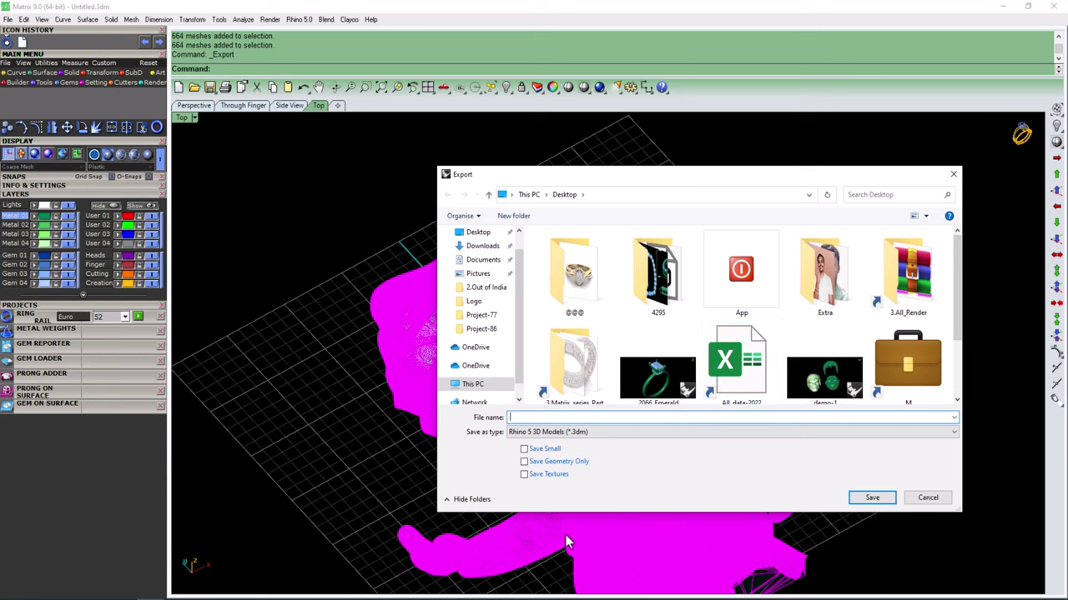
pyautogui.scroll(1, 482, 281)
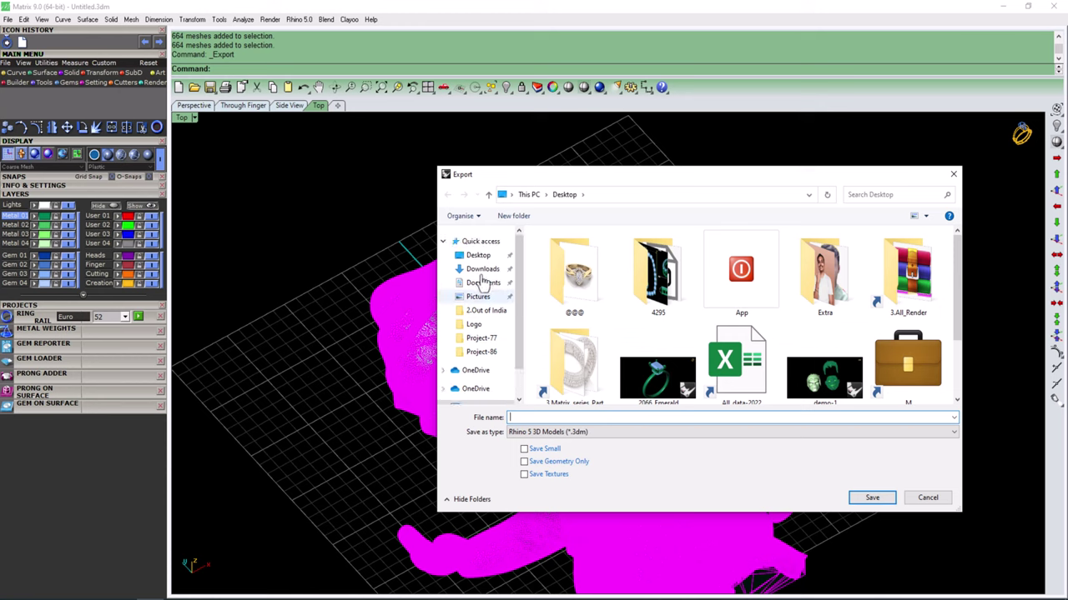
pyautogui.click(480, 255)
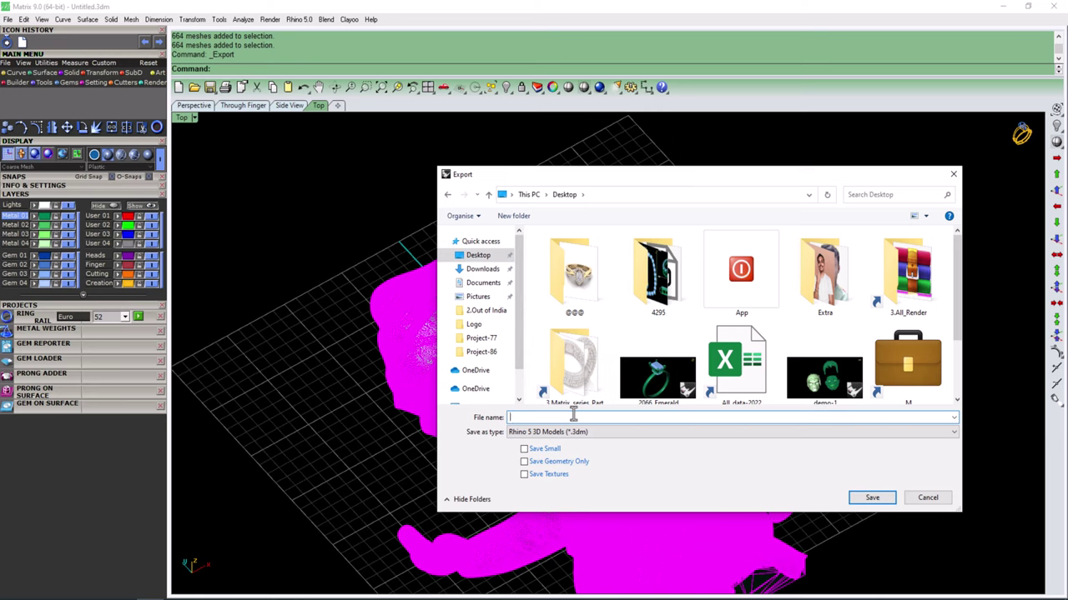
pyautogui.write('man')
pyautogui.press('BackSpace')
pyautogui.press('BackSpace')
pyautogui.press('BackSpace')
pyautogui.write('main part')
pyautogui.click(586, 434)
pyautogui.press('o')
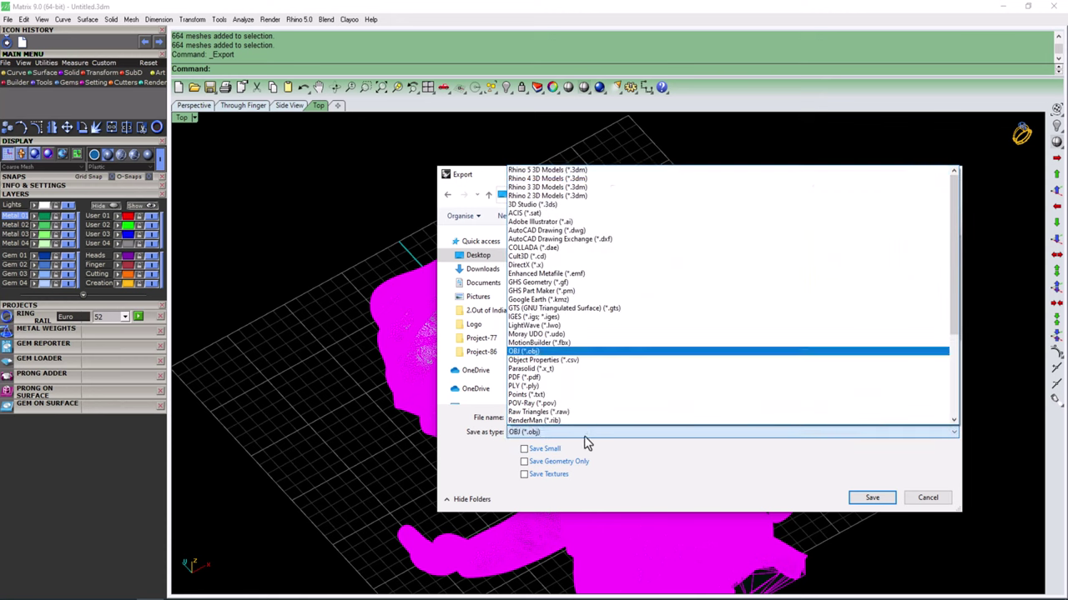
pyautogui.click(585, 437)
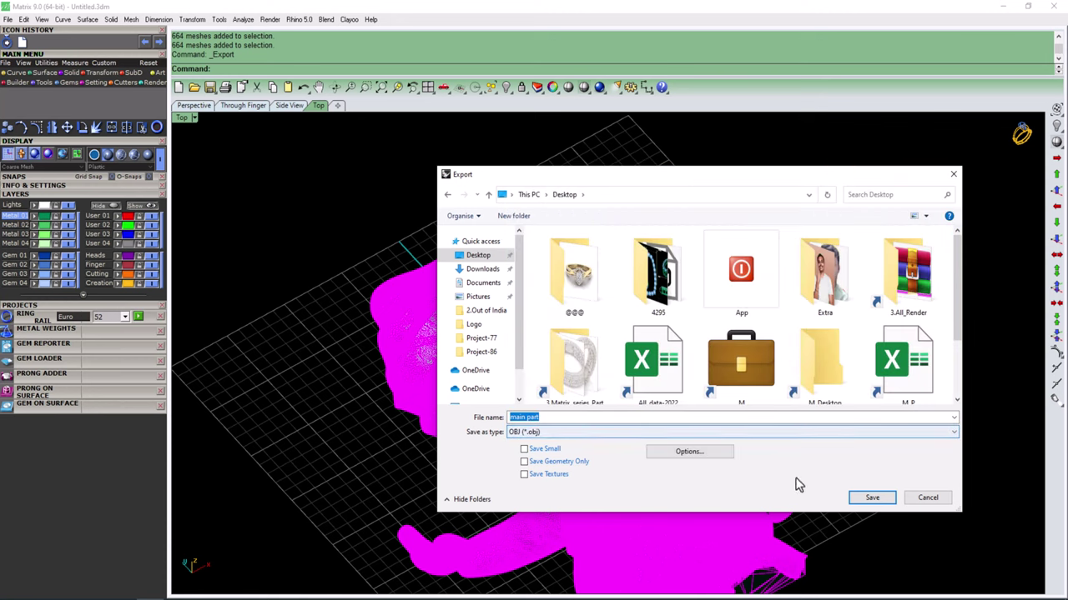
pyautogui.click(870, 500)
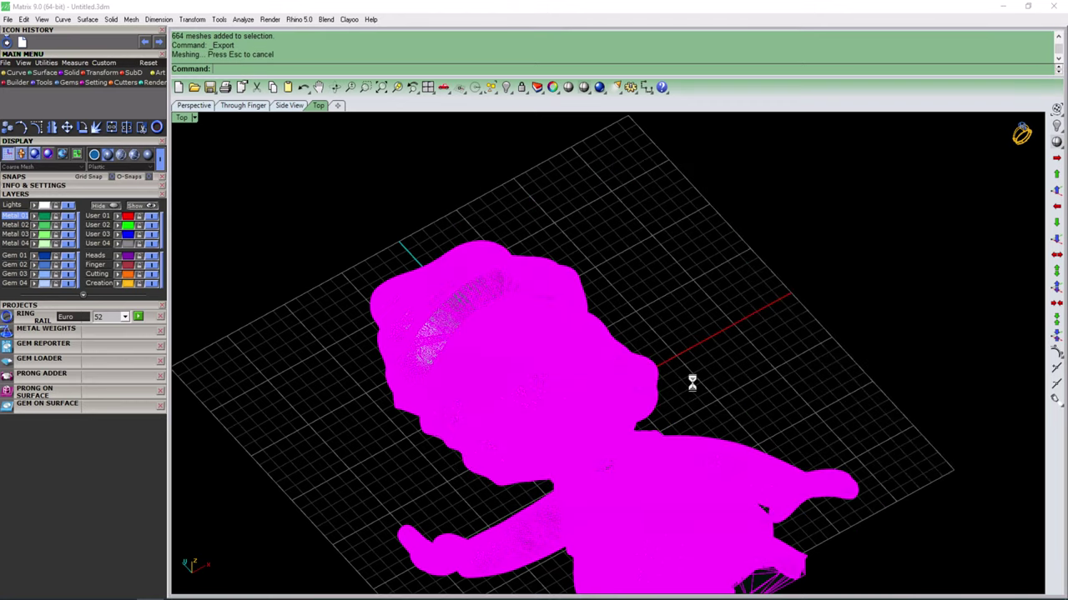
# - Window-select the whole model again and orbit to a low side angle
pyautogui.click(738, 355)
pyautogui.click(452, 535)
pyautogui.click(736, 365)
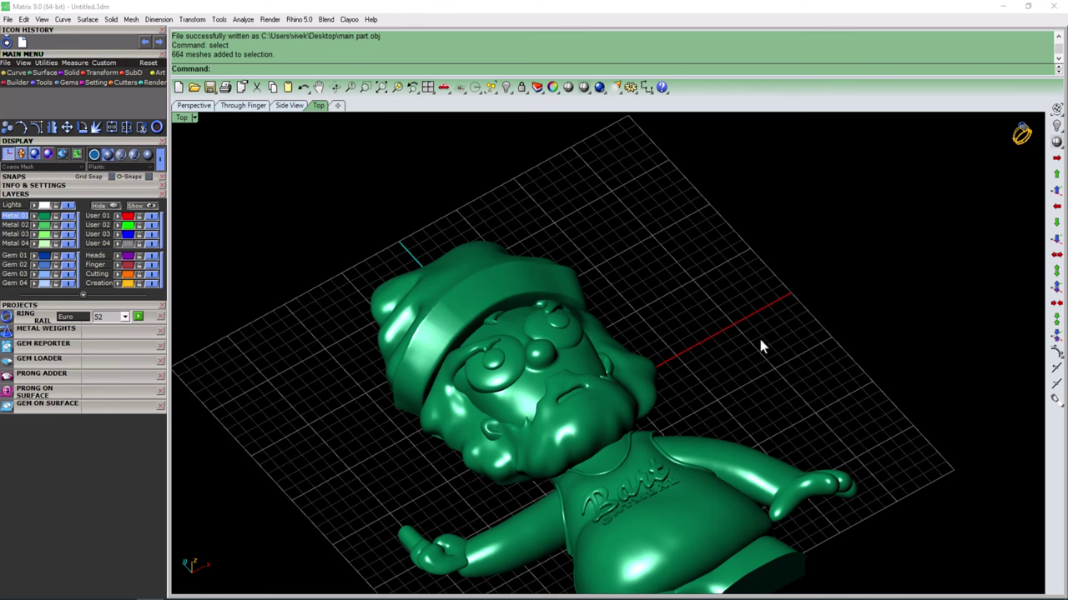
pyautogui.moveTo(675, 591); pyautogui.dragTo(209, 274)
pyautogui.moveTo(677, 339)
pyautogui.mouseDown(button='right')
pyautogui.moveTo(513, 291)
pyautogui.moveTo(632, 436)
pyautogui.moveTo(753, 400)
pyautogui.moveTo(453, 432)
pyautogui.mouseUp(button='right')
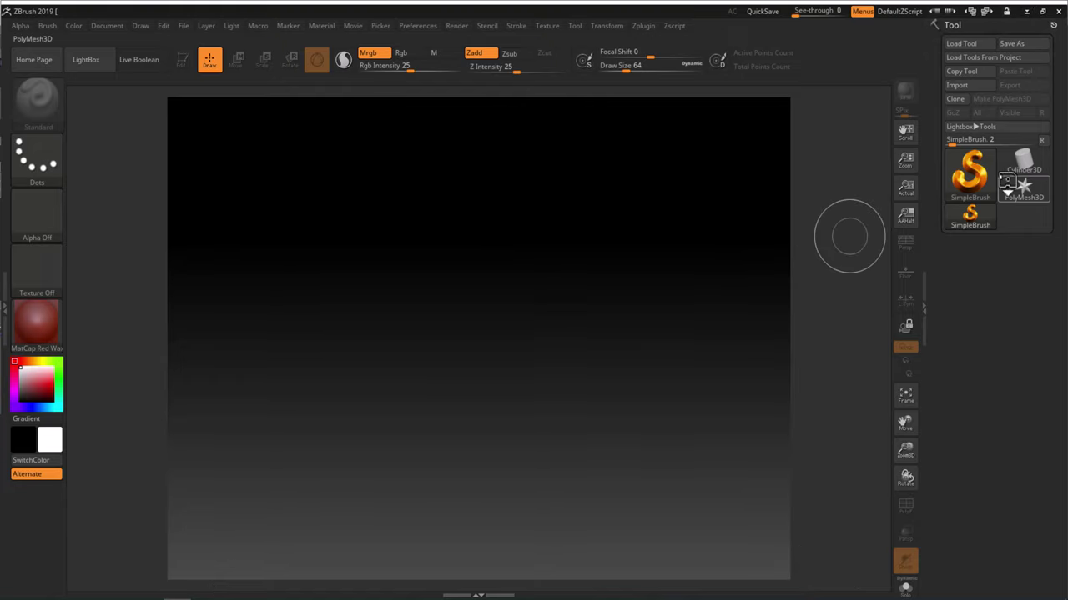
# - Import main part.obj from the Desktop as the current ZBrush tool
pyautogui.click(965, 88)
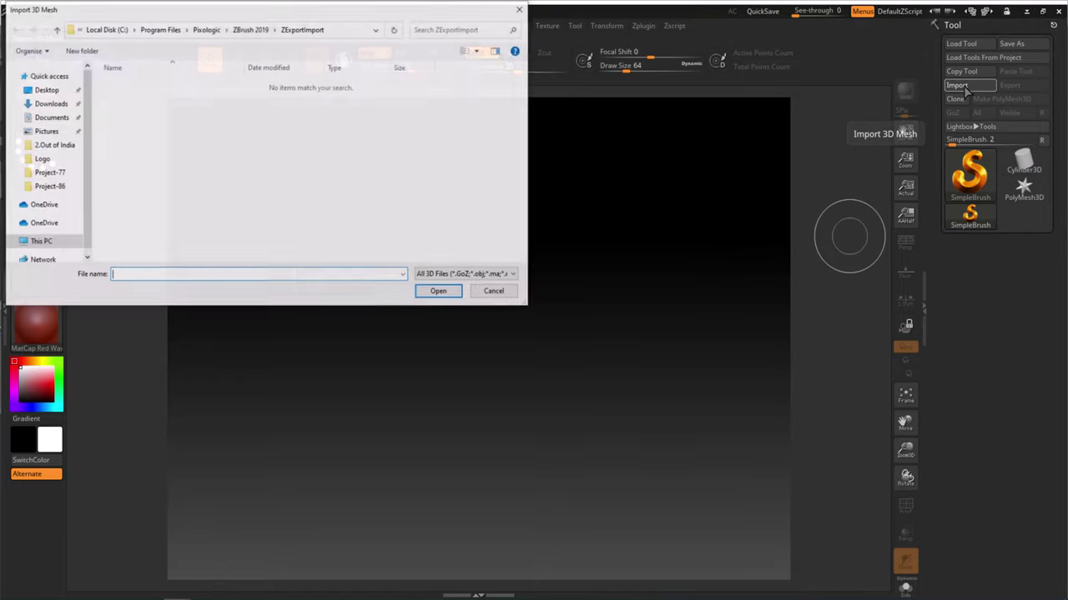
pyautogui.moveTo(275, 12)
pyautogui.mouseDown()
pyautogui.moveTo(417, 48)
pyautogui.moveTo(383, 38)
pyautogui.moveTo(385, 60)
pyautogui.mouseUp()
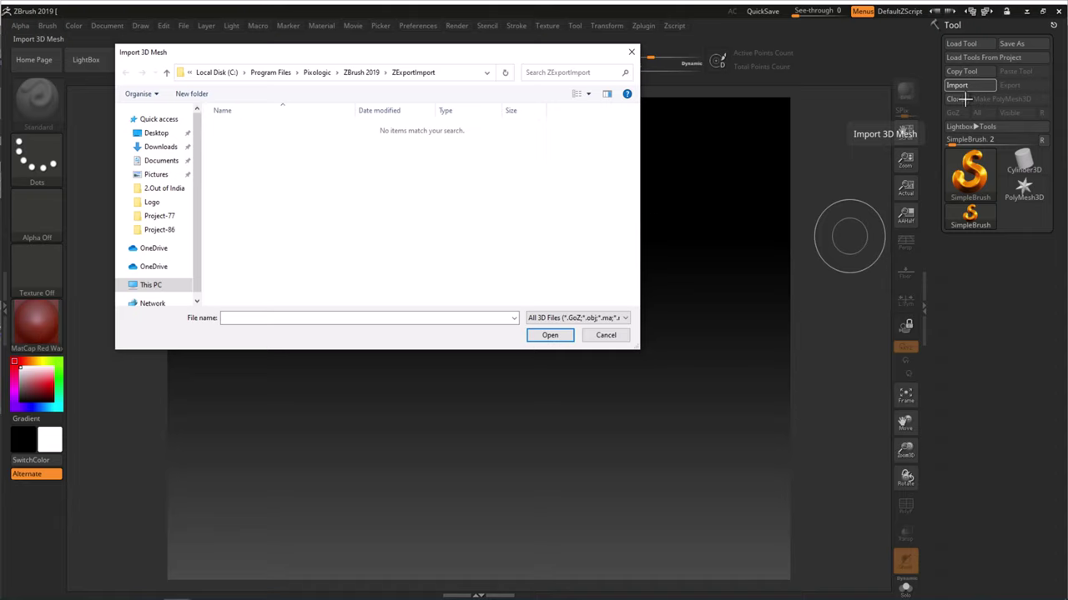
pyautogui.click(156, 132)
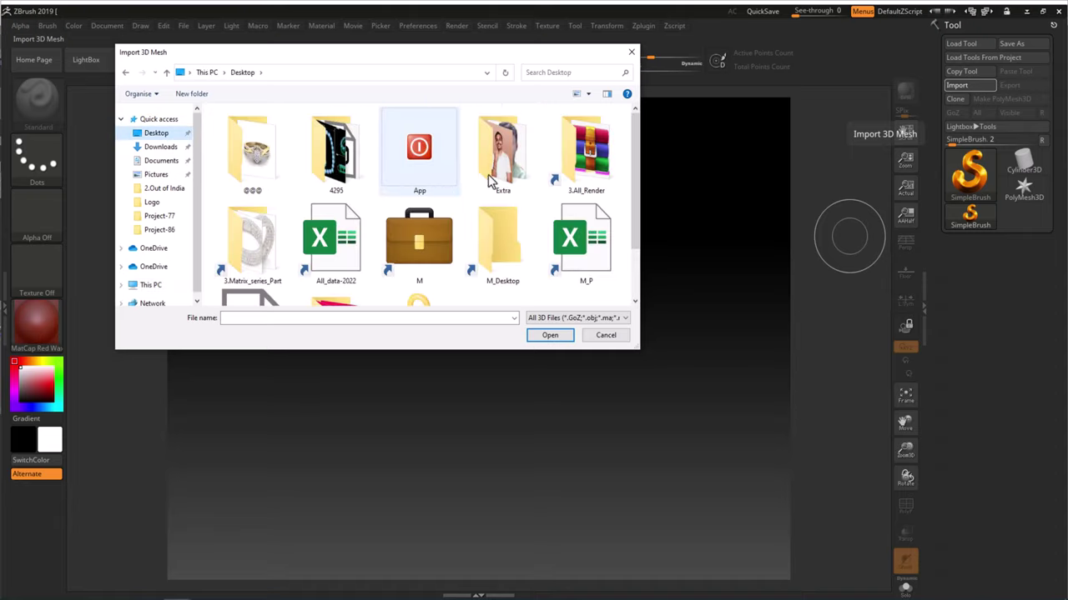
pyautogui.scroll(-1, 500, 167)
pyautogui.doubleClick(240, 269)
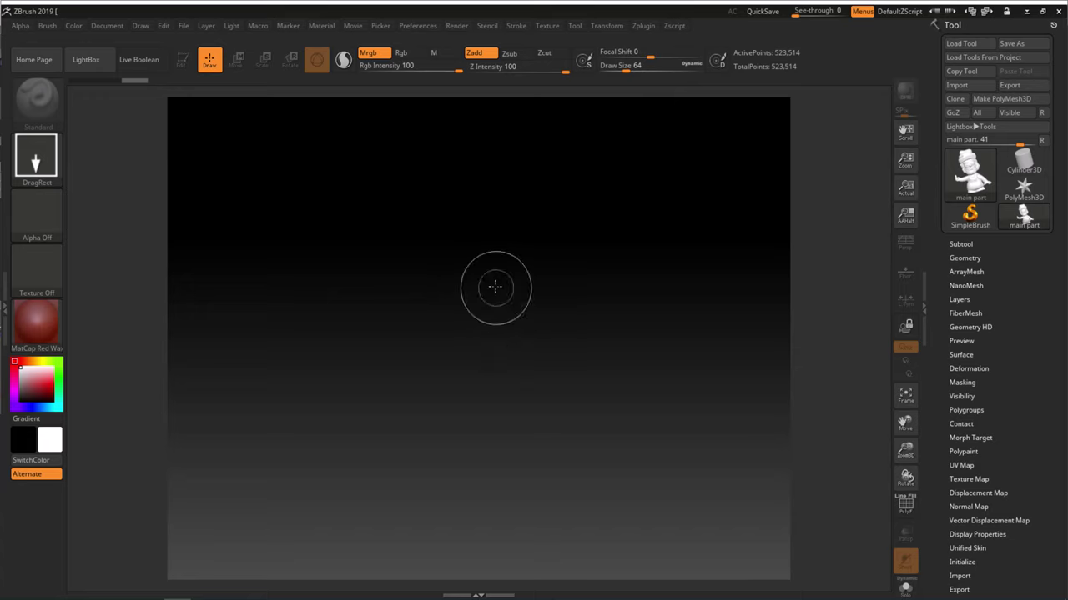
# - Draw the main part tool on the canvas, enter Edit mode and rotate it to three-quarter view
pyautogui.moveTo(496, 286)
pyautogui.mouseDown()
pyautogui.moveTo(507, 327)
pyautogui.moveTo(509, 482)
pyautogui.moveTo(499, 487)
pyautogui.moveTo(526, 476)
pyautogui.moveTo(489, 474)
pyautogui.moveTo(502, 476)
pyautogui.moveTo(501, 455)
pyautogui.moveTo(504, 493)
pyautogui.mouseUp()
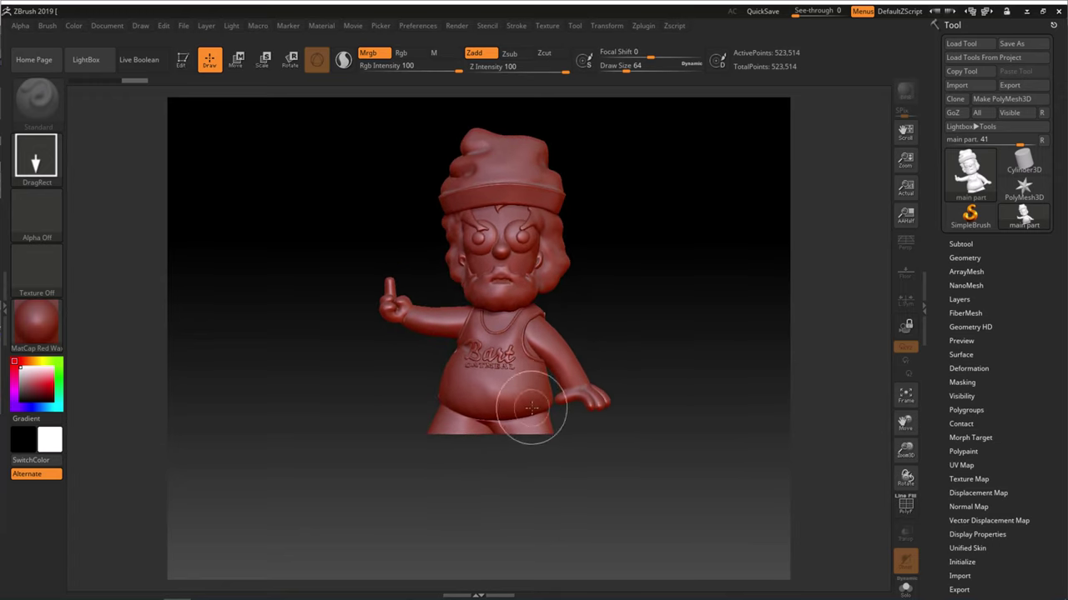
pyautogui.click(183, 68)
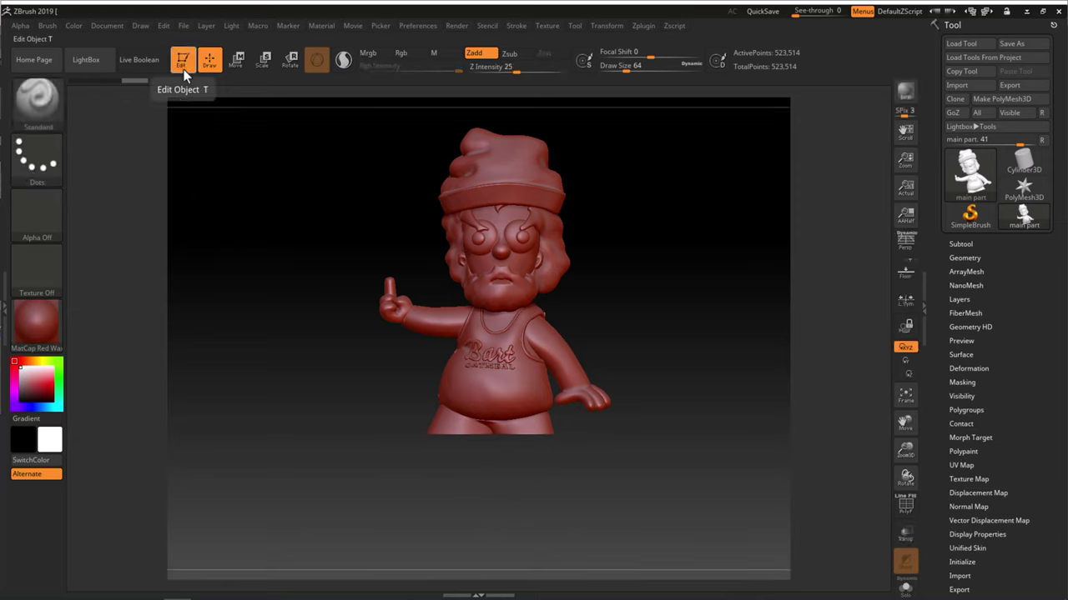
pyautogui.moveTo(631, 353)
pyautogui.mouseDown()
pyautogui.moveTo(603, 350)
pyautogui.moveTo(519, 393)
pyautogui.moveTo(523, 456)
pyautogui.moveTo(603, 325)
pyautogui.moveTo(615, 364)
pyautogui.moveTo(656, 319)
pyautogui.moveTo(675, 320)
pyautogui.moveTo(605, 325)
pyautogui.moveTo(662, 326)
pyautogui.moveTo(676, 310)
pyautogui.mouseUp()
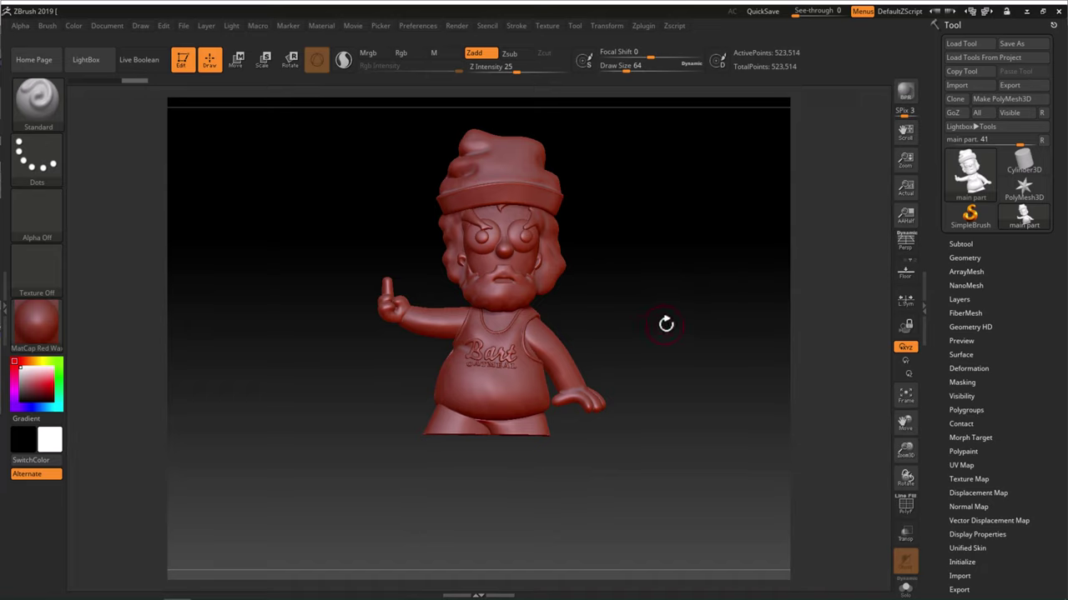
pyautogui.moveTo(668, 325)
pyautogui.mouseDown()
pyautogui.moveTo(639, 317)
pyautogui.moveTo(693, 317)
pyautogui.moveTo(625, 297)
pyautogui.mouseUp()
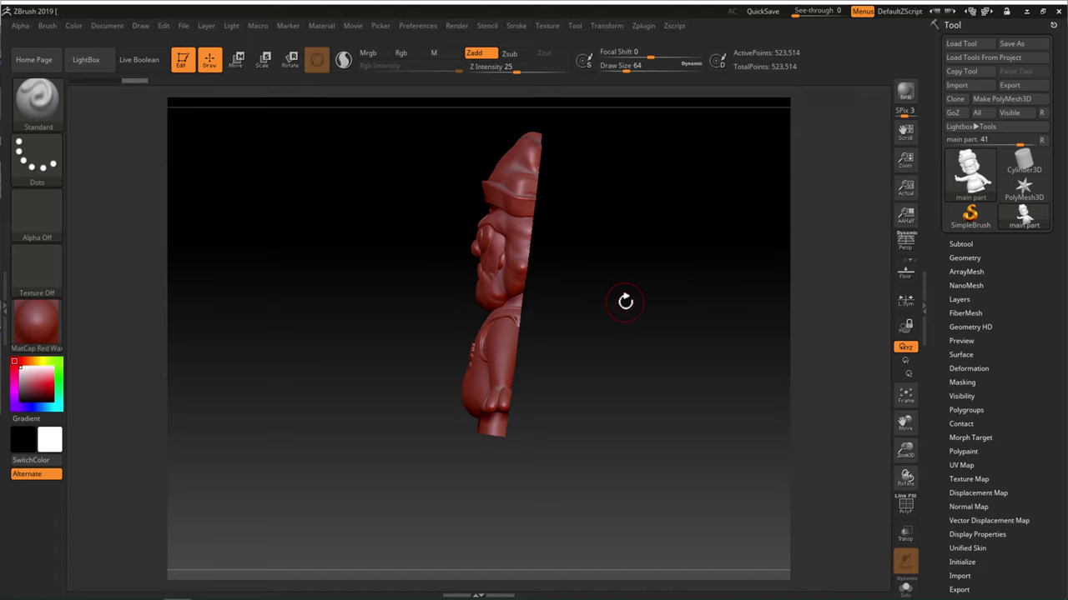
# - Snap the figurine to straight side and front views, then orbit round to its back
pyautogui.press('shift')
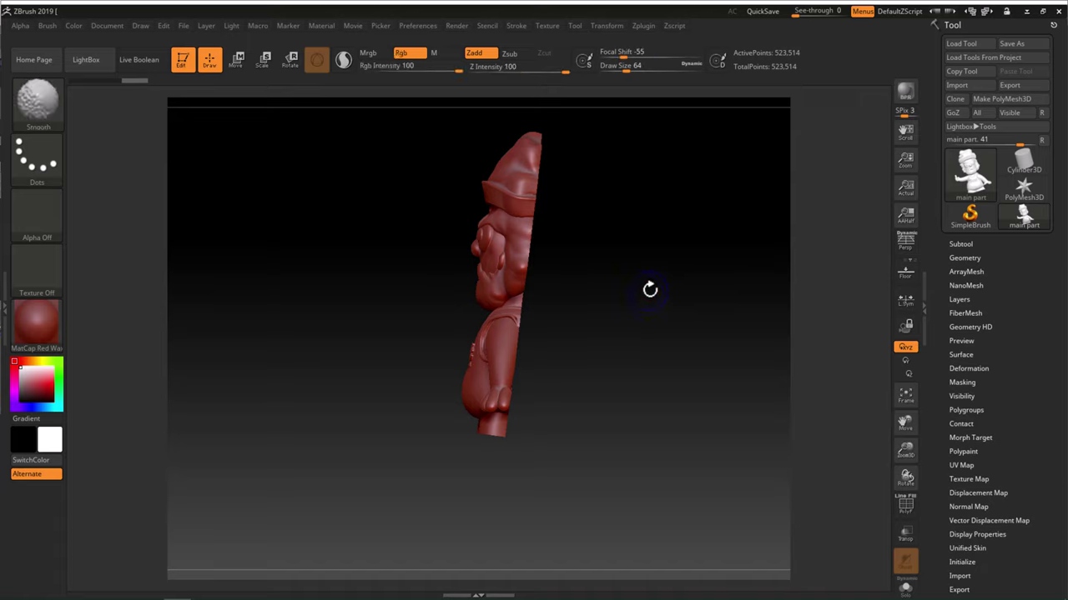
pyautogui.keyDown('shift'); pyautogui.moveTo(650, 289); pyautogui.dragTo(643, 292); pyautogui.keyUp('shift')
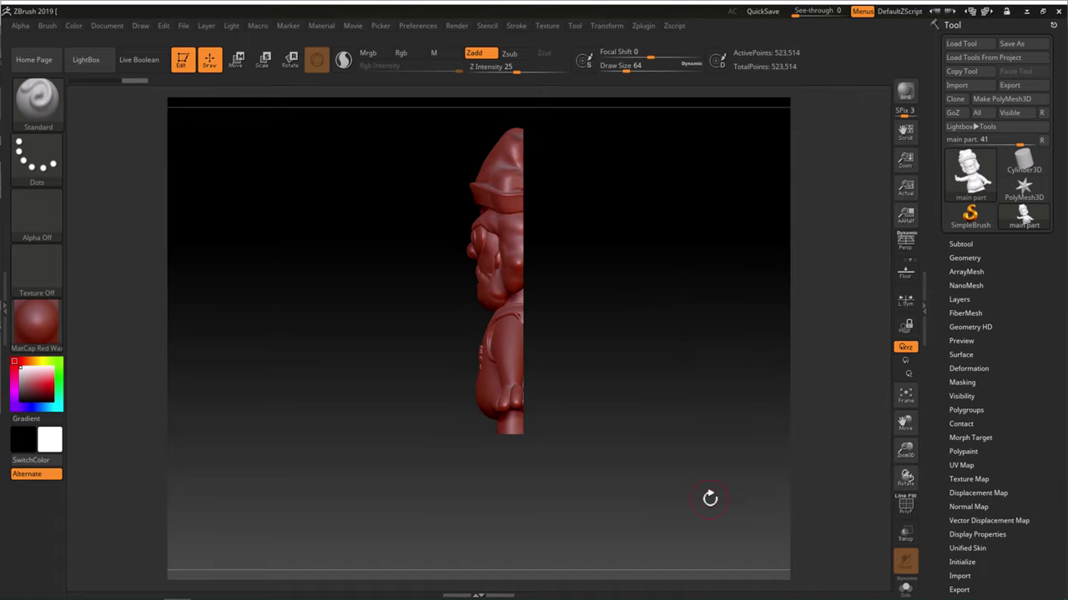
pyautogui.moveTo(584, 342)
pyautogui.mouseDown()
pyautogui.moveTo(639, 329)
pyautogui.moveTo(636, 340)
pyautogui.mouseUp()
pyautogui.press('shift')
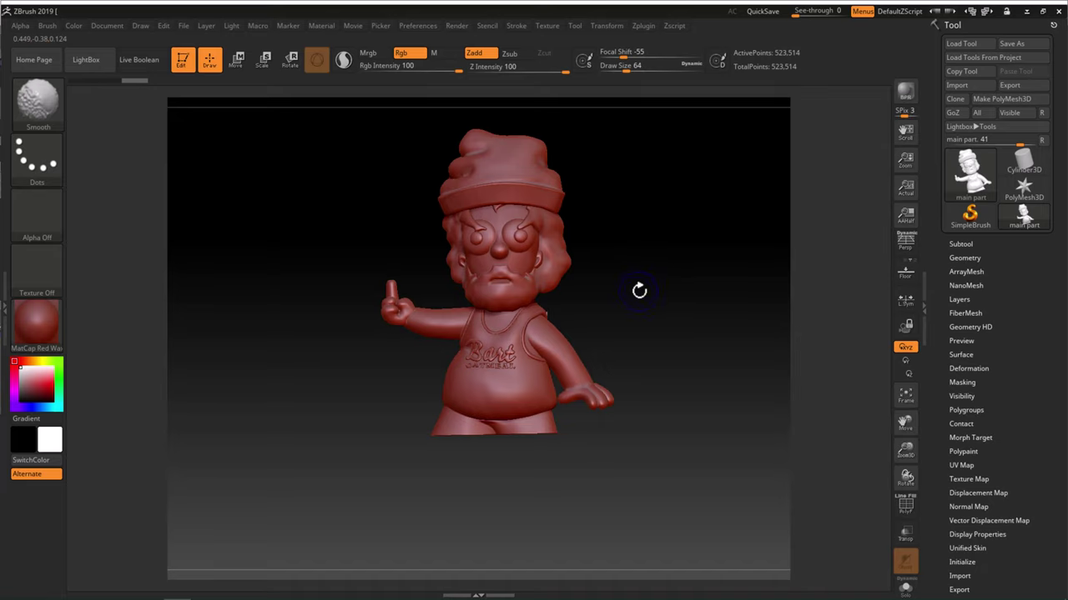
pyautogui.keyDown('shift'); pyautogui.moveTo(658, 249); pyautogui.dragTo(650, 245); pyautogui.keyUp('shift')
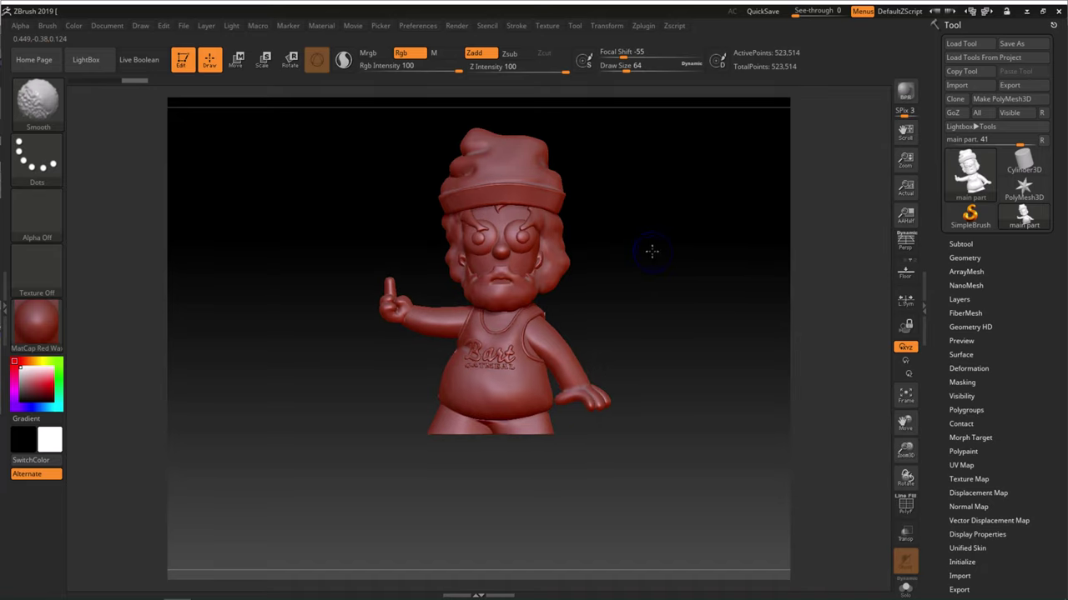
pyautogui.moveTo(645, 286)
pyautogui.mouseDown()
pyautogui.moveTo(624, 287)
pyautogui.moveTo(663, 287)
pyautogui.moveTo(589, 284)
pyautogui.moveTo(645, 272)
pyautogui.moveTo(573, 350)
pyautogui.moveTo(593, 329)
pyautogui.moveTo(597, 352)
pyautogui.moveTo(603, 329)
pyautogui.moveTo(609, 339)
pyautogui.moveTo(588, 333)
pyautogui.moveTo(610, 333)
pyautogui.moveTo(583, 328)
pyautogui.moveTo(607, 328)
pyautogui.mouseUp()
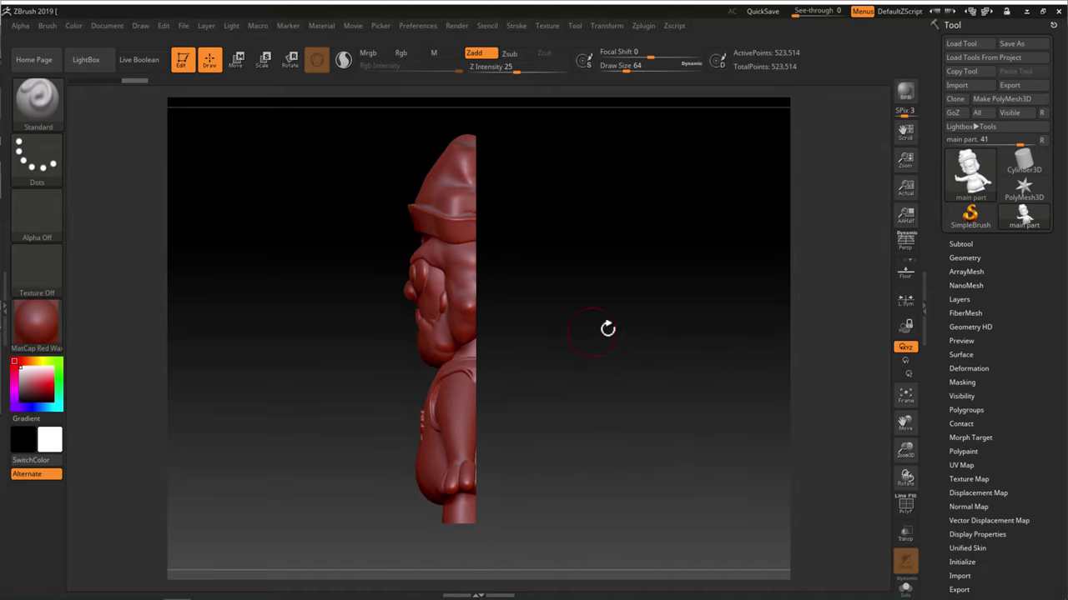
# - Settle the figurine into its side profile and expand the Subtool palette
pyautogui.press('ctrl')
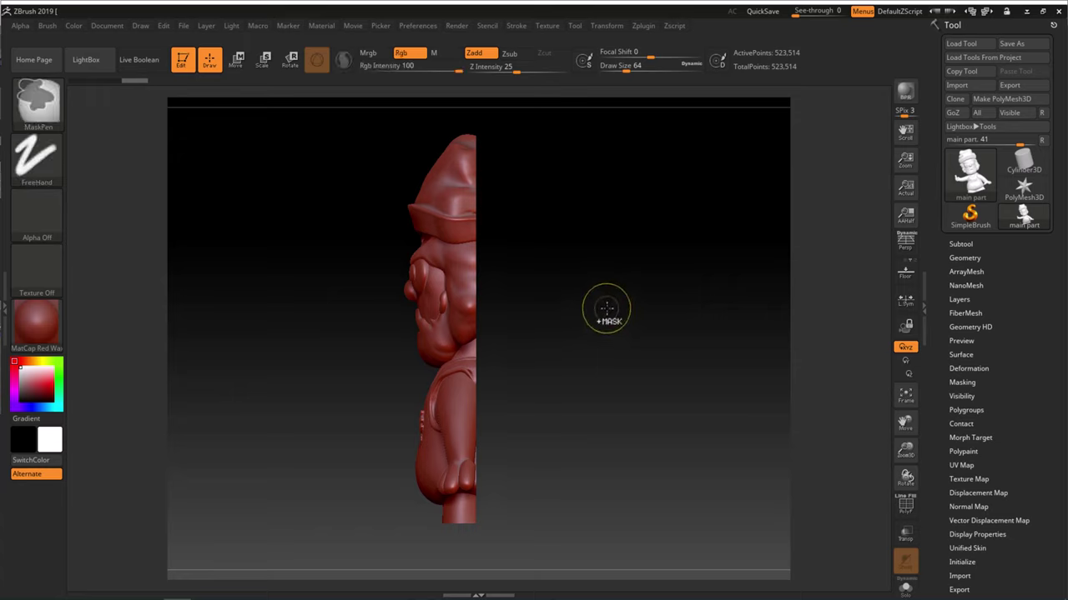
pyautogui.moveTo(607, 301)
pyautogui.mouseDown()
pyautogui.moveTo(606, 259)
pyautogui.moveTo(611, 302)
pyautogui.mouseUp()
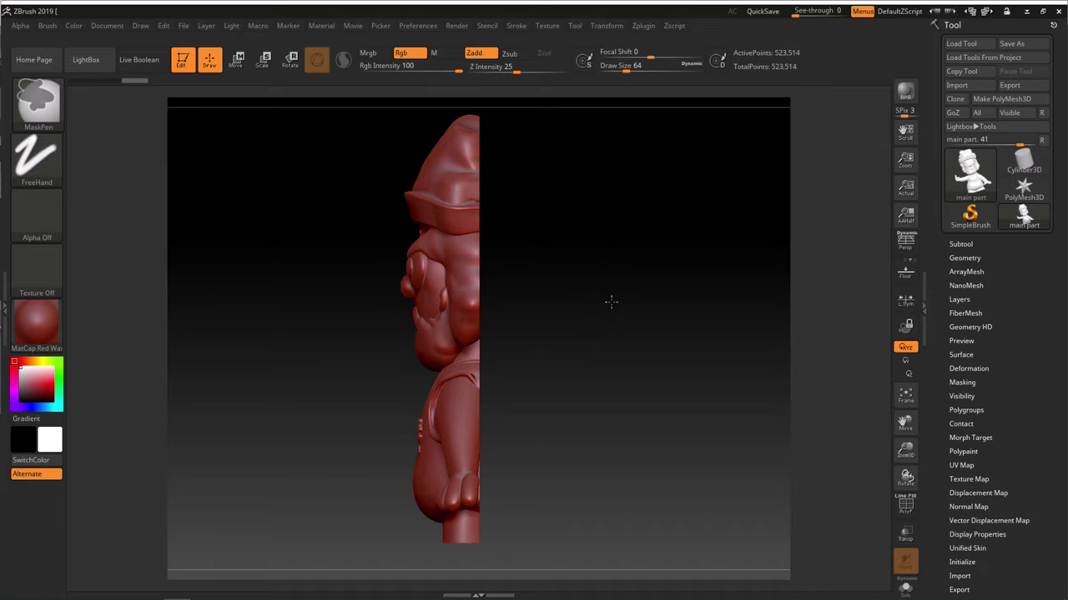
pyautogui.moveTo(589, 369)
pyautogui.mouseDown()
pyautogui.moveTo(596, 336)
pyautogui.moveTo(584, 336)
pyautogui.moveTo(619, 324)
pyautogui.mouseUp()
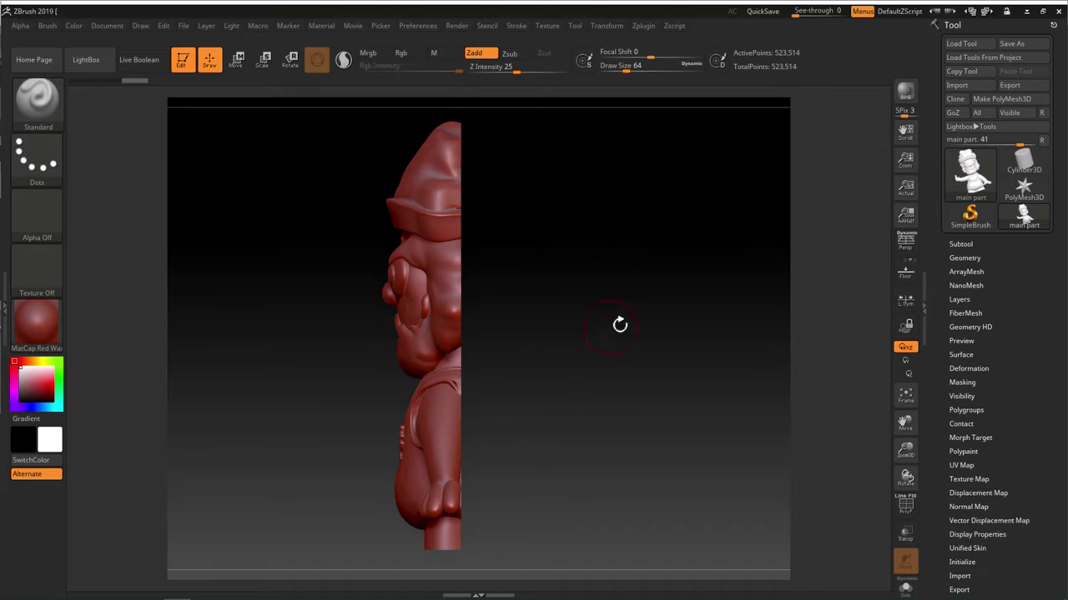
pyautogui.click(963, 244)
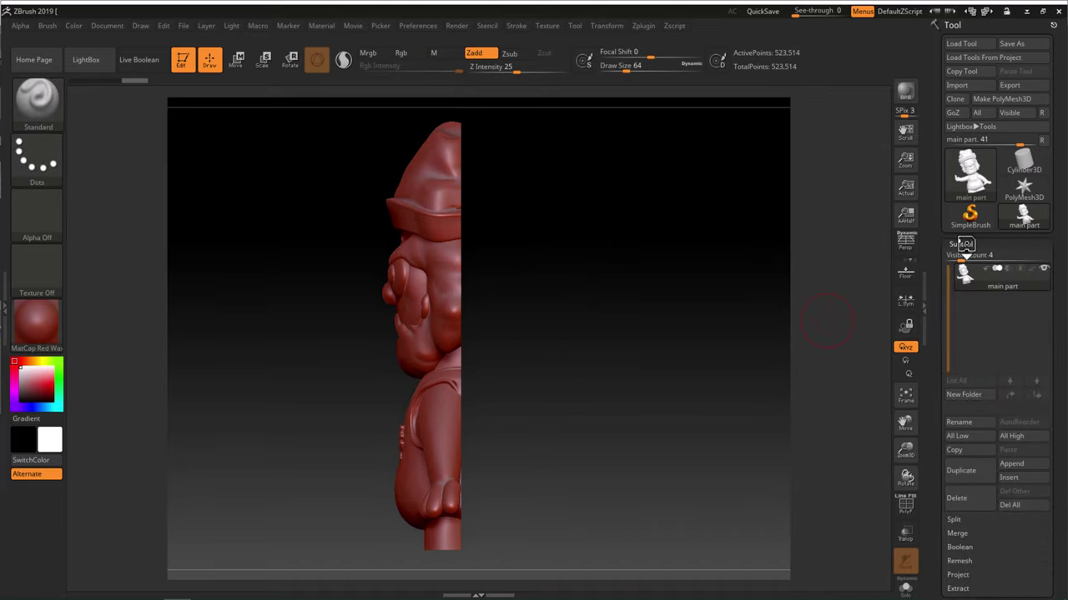
# - Append a Cylinder3D subtool, select PM3D_Cylinder3D1 and switch to Move (W)
pyautogui.click(1018, 469)
pyautogui.moveTo(745, 356)
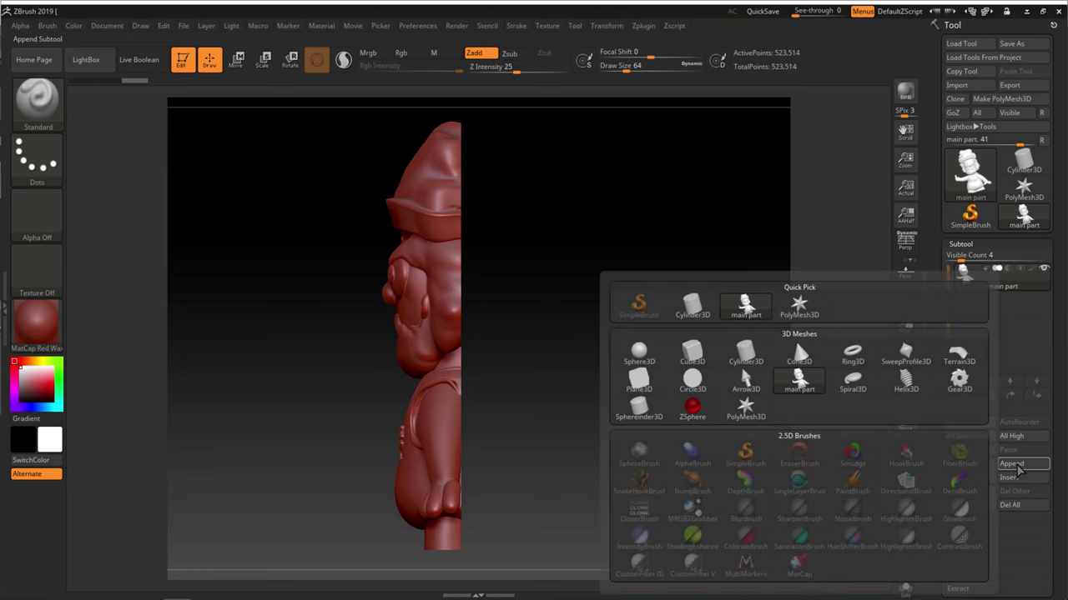
pyautogui.click(745, 354)
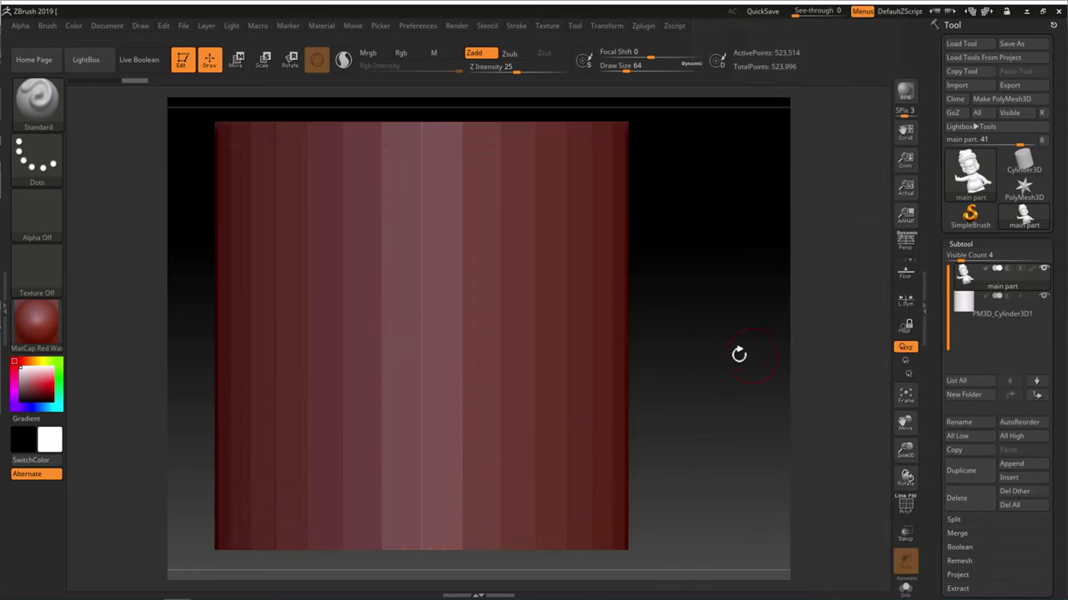
pyautogui.click(1005, 320)
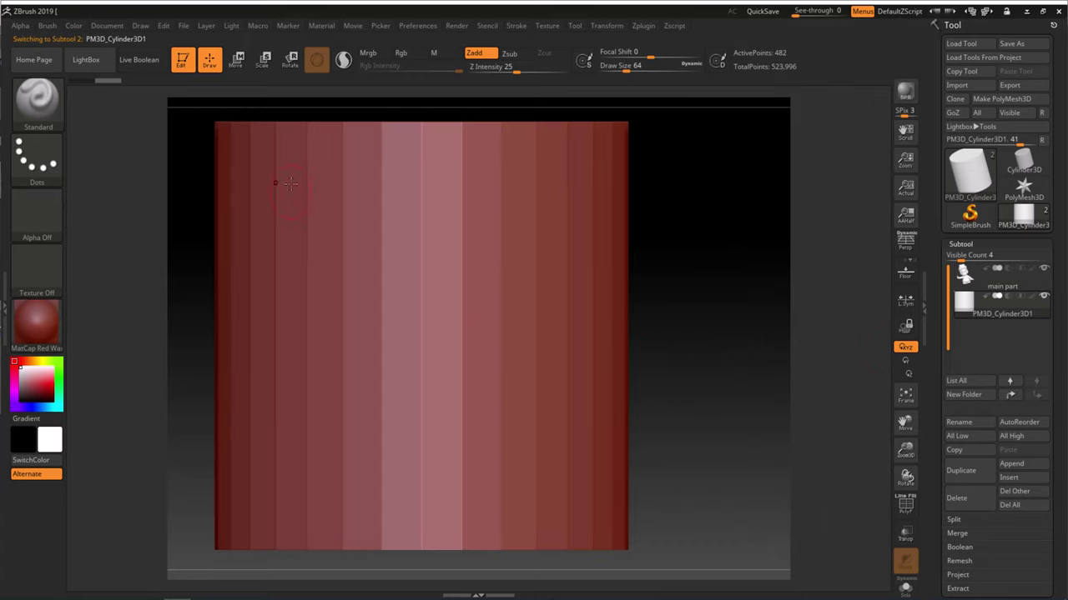
pyautogui.click(237, 58)
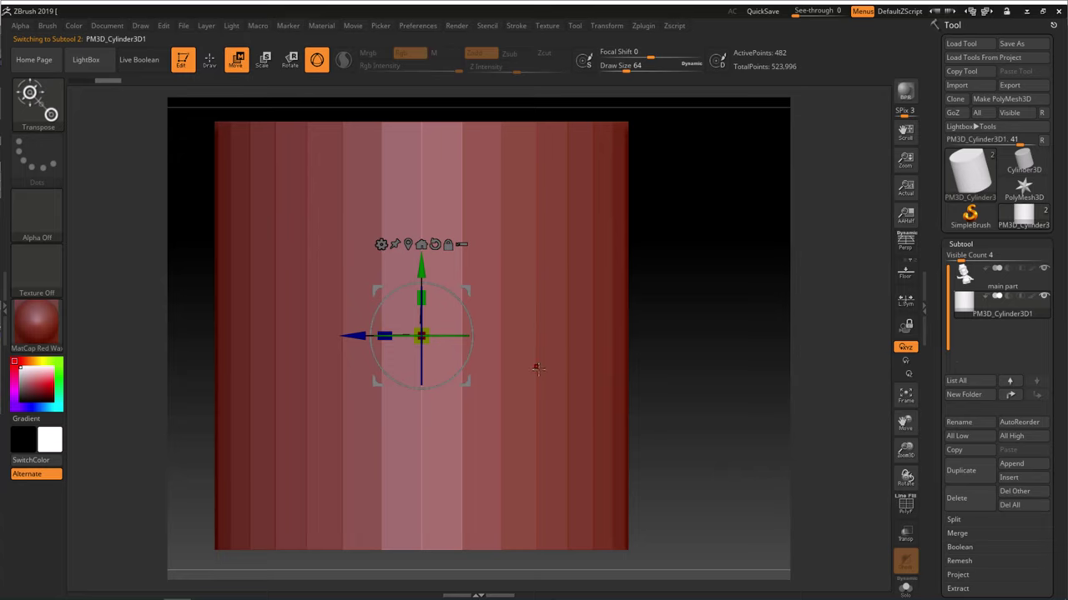
# - Rotate the cylinder 90°, scale it to about 0.25 and slide it along X against the cut face
pyautogui.moveTo(474, 360)
pyautogui.mouseDown()
pyautogui.moveTo(484, 334)
pyautogui.moveTo(556, 321)
pyautogui.moveTo(584, 367)
pyautogui.moveTo(456, 214)
pyautogui.moveTo(479, 207)
pyautogui.mouseUp()
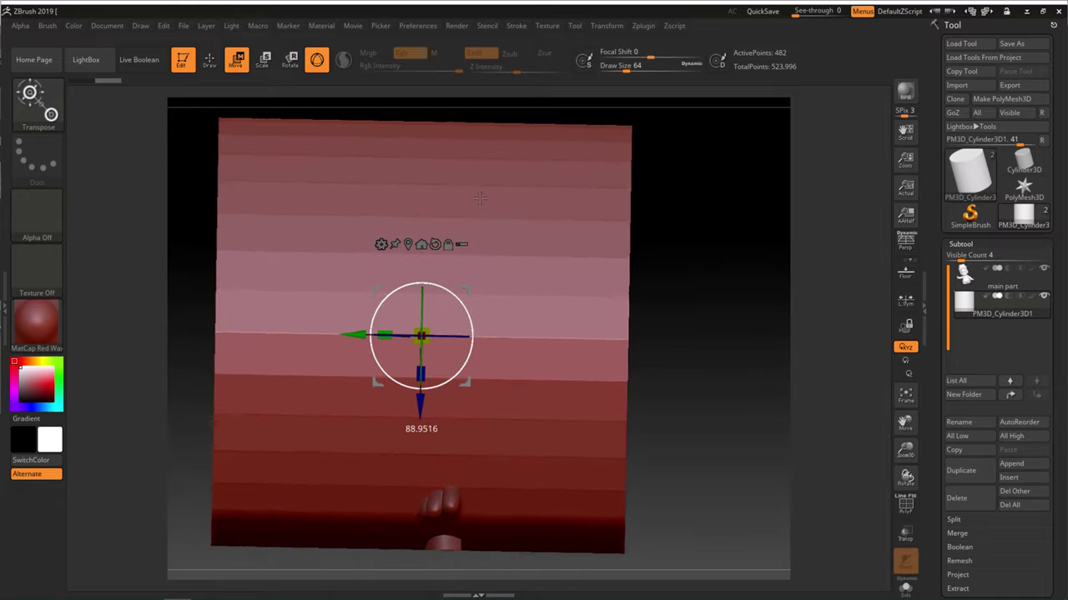
pyautogui.moveTo(479, 206); pyautogui.dragTo(478, 203)
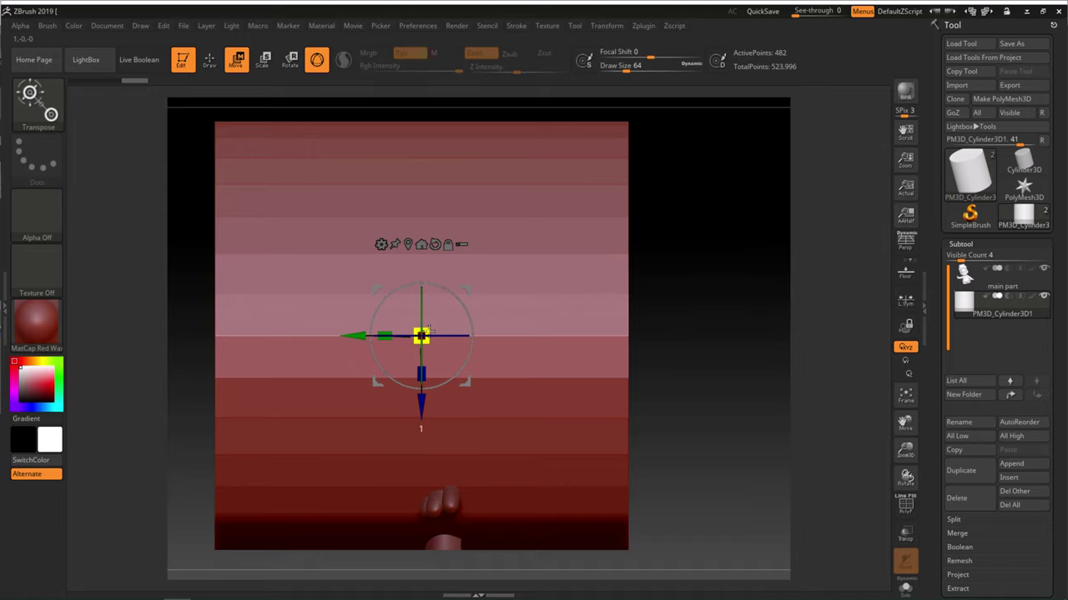
pyautogui.moveTo(424, 333); pyautogui.dragTo(281, 481)
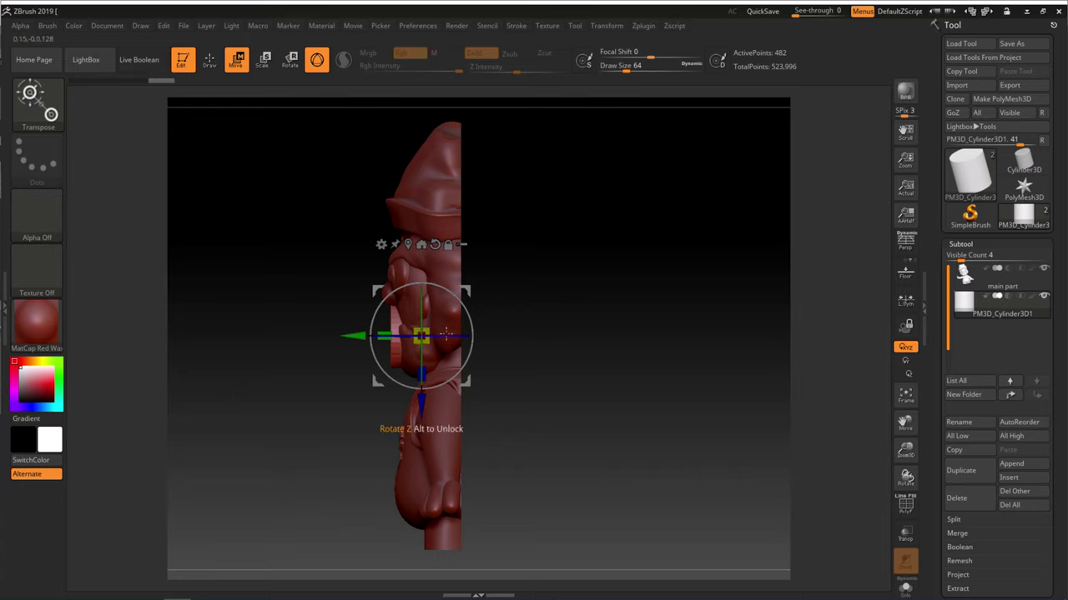
pyautogui.moveTo(354, 333); pyautogui.dragTo(447, 330)
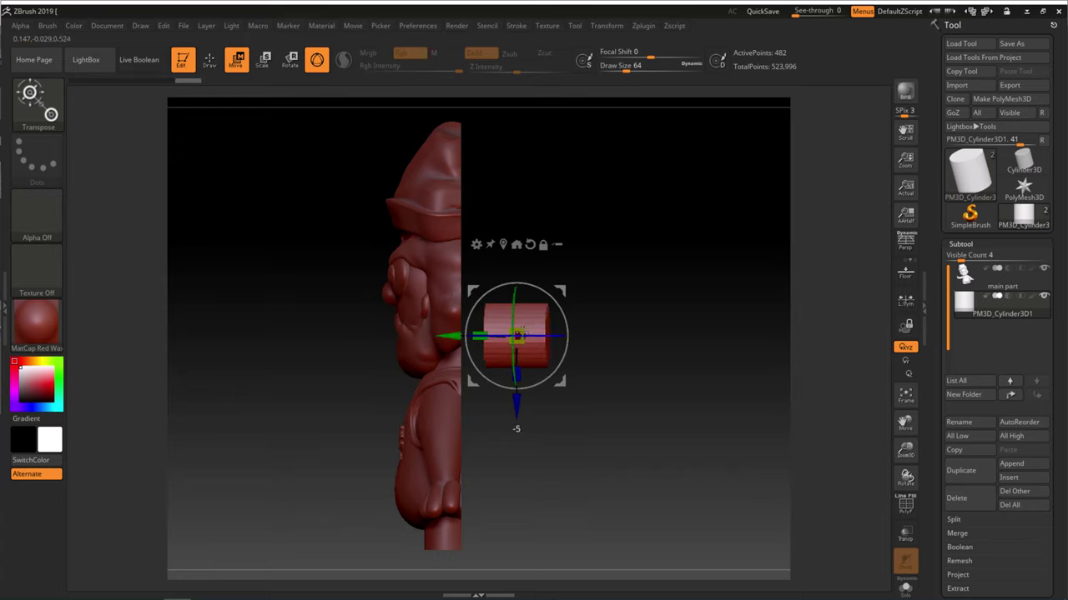
pyautogui.press('ctrl')
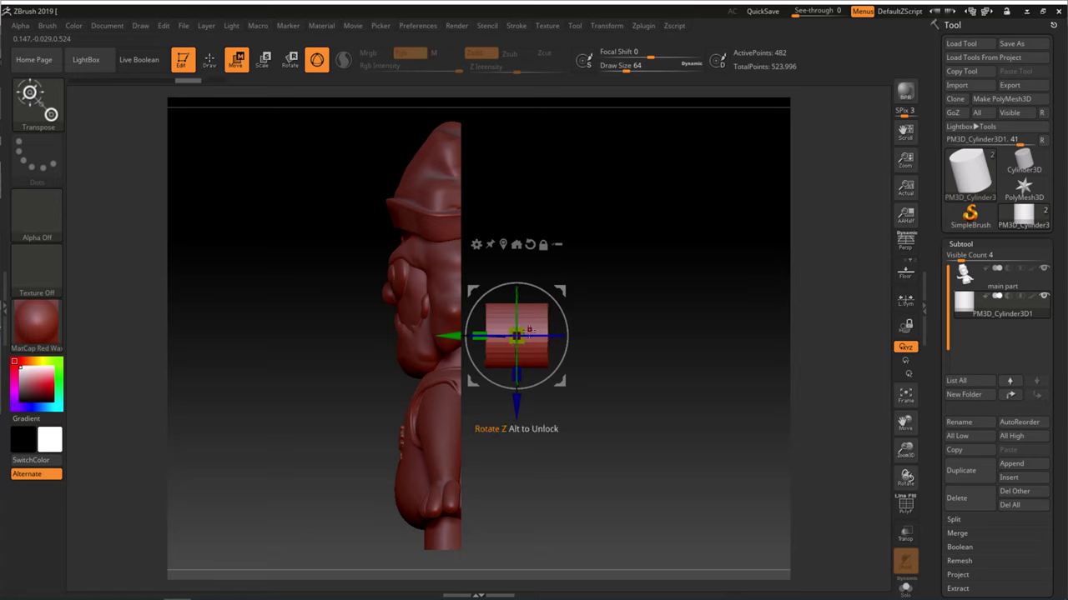
pyautogui.moveTo(523, 328); pyautogui.dragTo(527, 334)
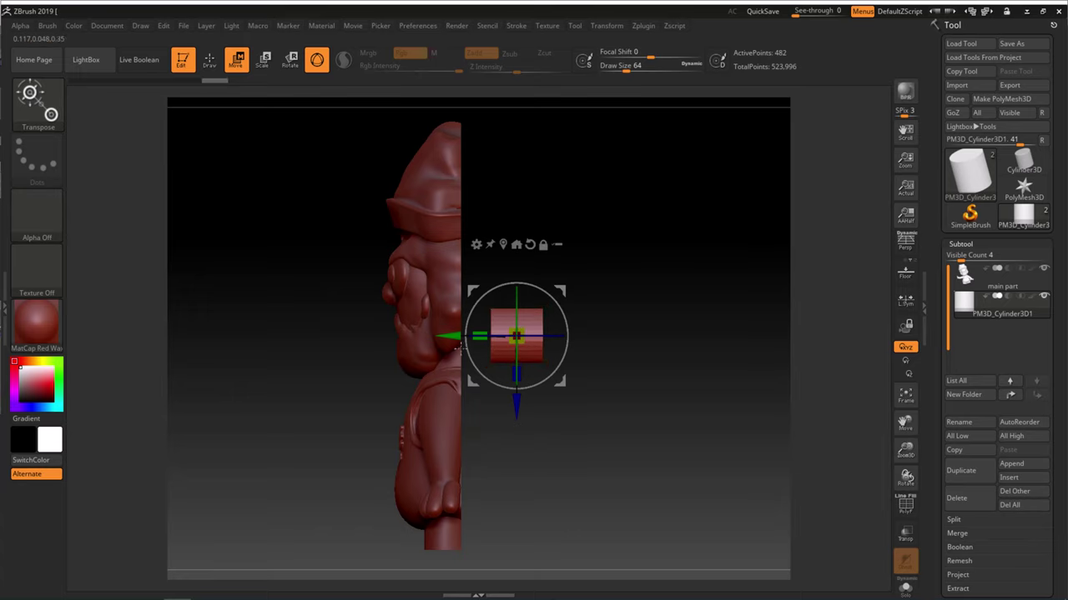
pyautogui.moveTo(442, 336); pyautogui.dragTo(411, 336)
pyautogui.moveTo(650, 359)
pyautogui.mouseDown()
pyautogui.moveTo(665, 361)
pyautogui.moveTo(622, 362)
pyautogui.moveTo(686, 353)
pyautogui.moveTo(648, 326)
pyautogui.moveTo(629, 366)
pyautogui.moveTo(597, 367)
pyautogui.mouseUp()
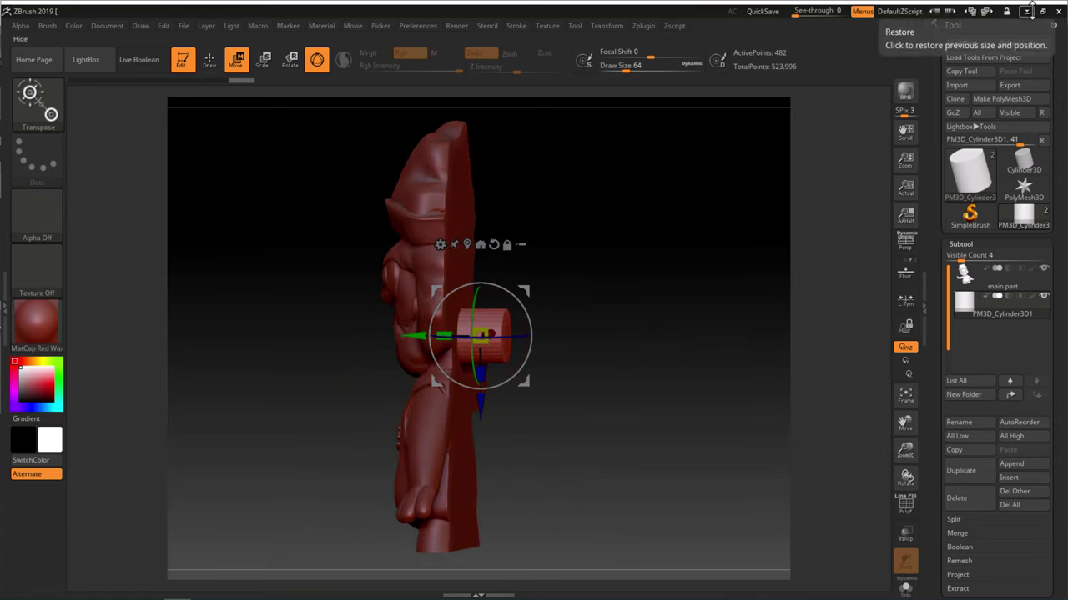
# - Back in Matrix, window-select all 664 figure meshes in the Right viewport and zoom in
pyautogui.click(1025, 11)
pyautogui.moveTo(444, 440)
pyautogui.mouseDown(button='right')
pyautogui.moveTo(713, 360)
pyautogui.moveTo(746, 493)
pyautogui.mouseUp(button='right')
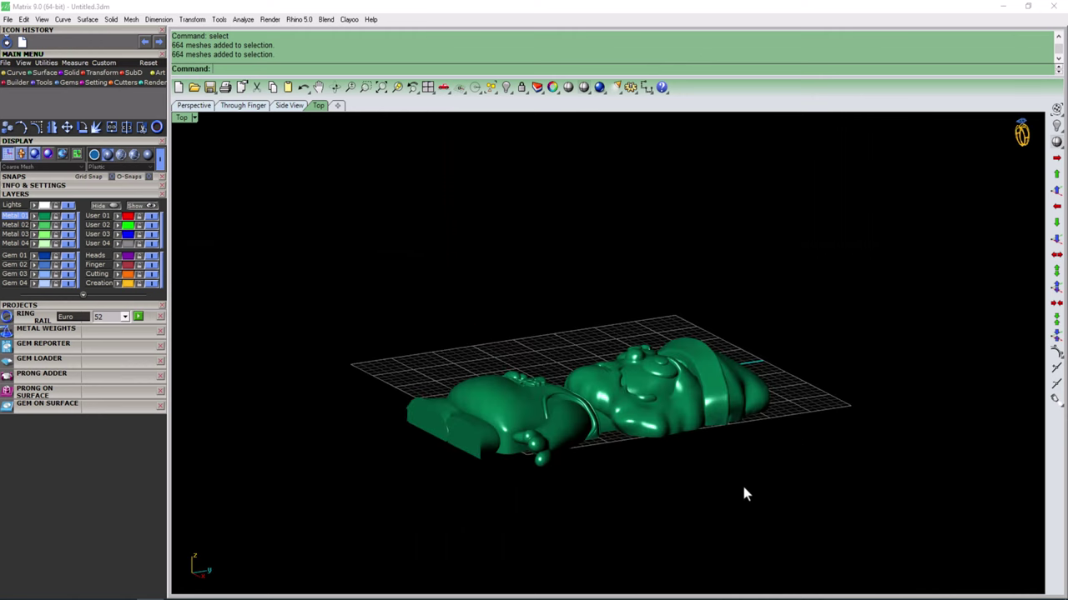
pyautogui.press('F4')
pyautogui.scroll(3, 574, 388)
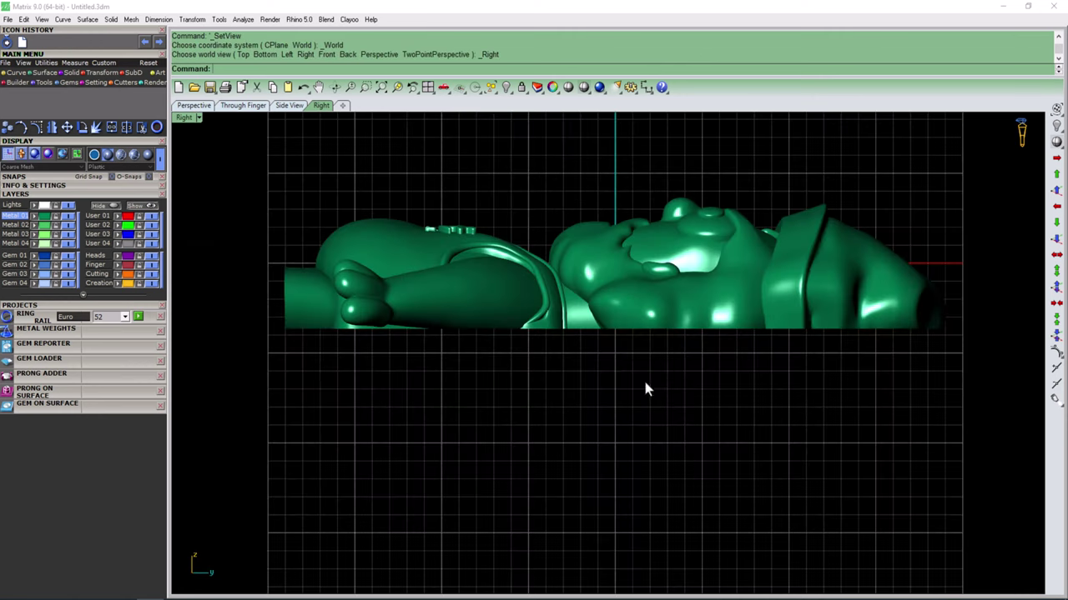
pyautogui.moveTo(645, 386); pyautogui.dragTo(515, 297)
pyautogui.click(577, 381)
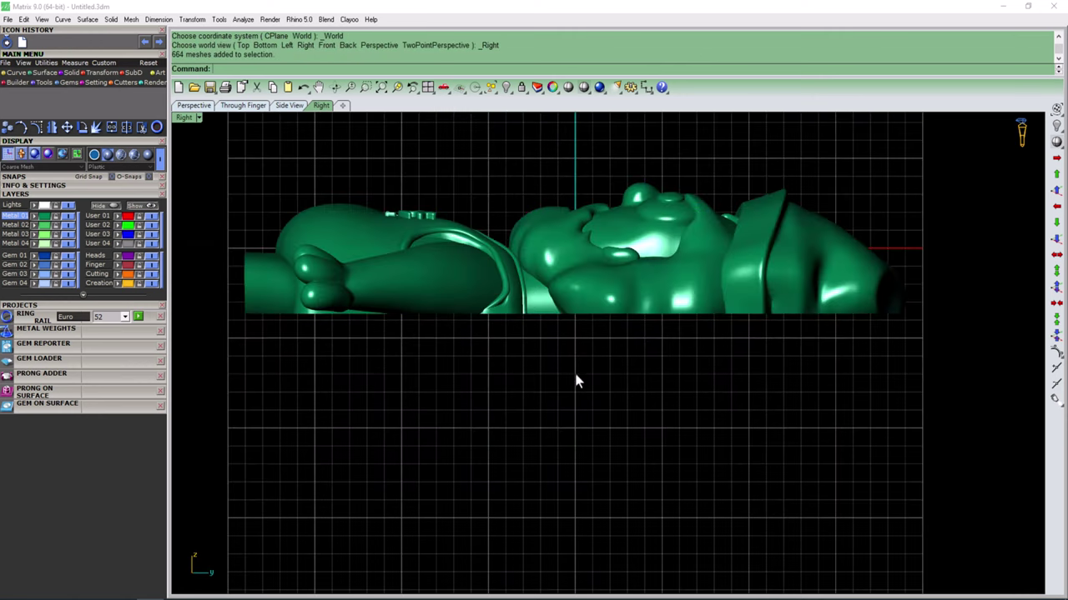
pyautogui.moveTo(564, 231); pyautogui.dragTo(564, 234)
pyautogui.moveTo(689, 442)
pyautogui.mouseDown()
pyautogui.moveTo(610, 251)
pyautogui.moveTo(611, 261)
pyautogui.mouseUp()
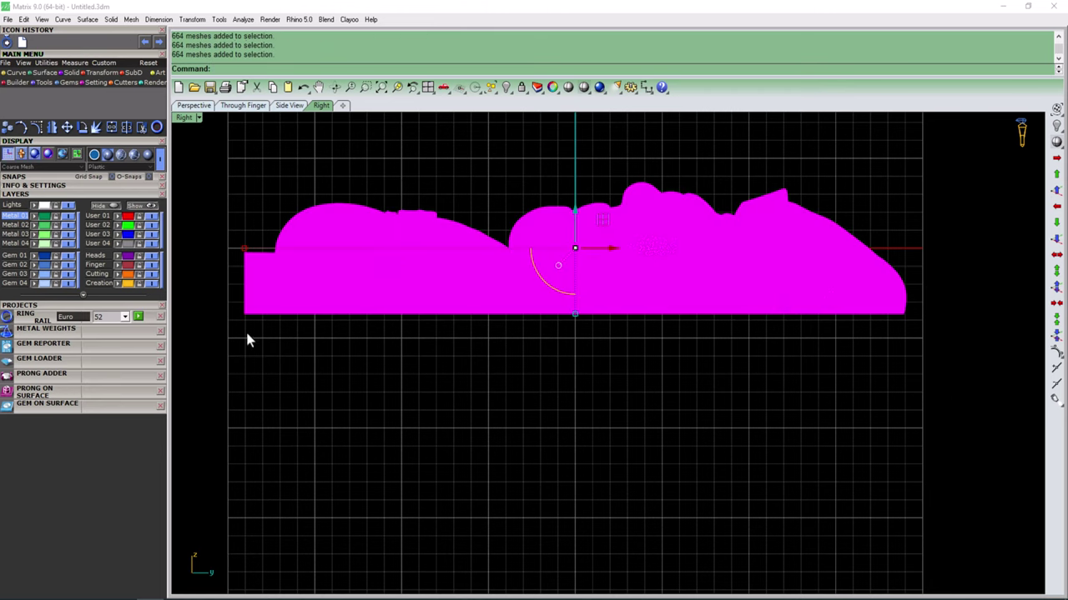
pyautogui.click(320, 348)
pyautogui.moveTo(321, 353); pyautogui.dragTo(281, 314)
pyautogui.scroll(2, 267, 319)
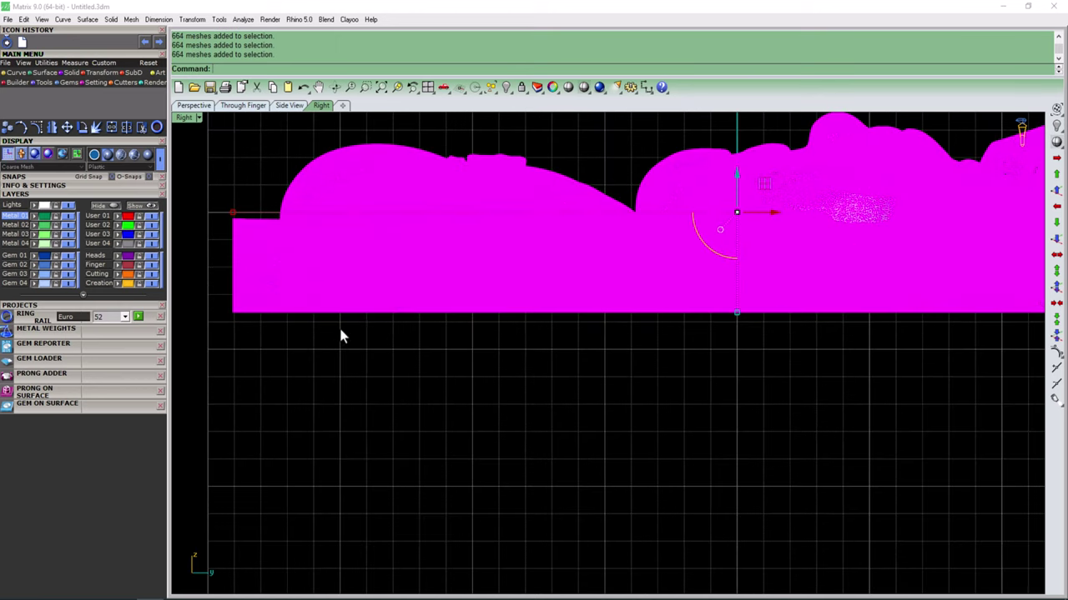
# - Build a bounding-box cage on the figure with 7 points in X, Y and Z
pyautogui.press('Return')
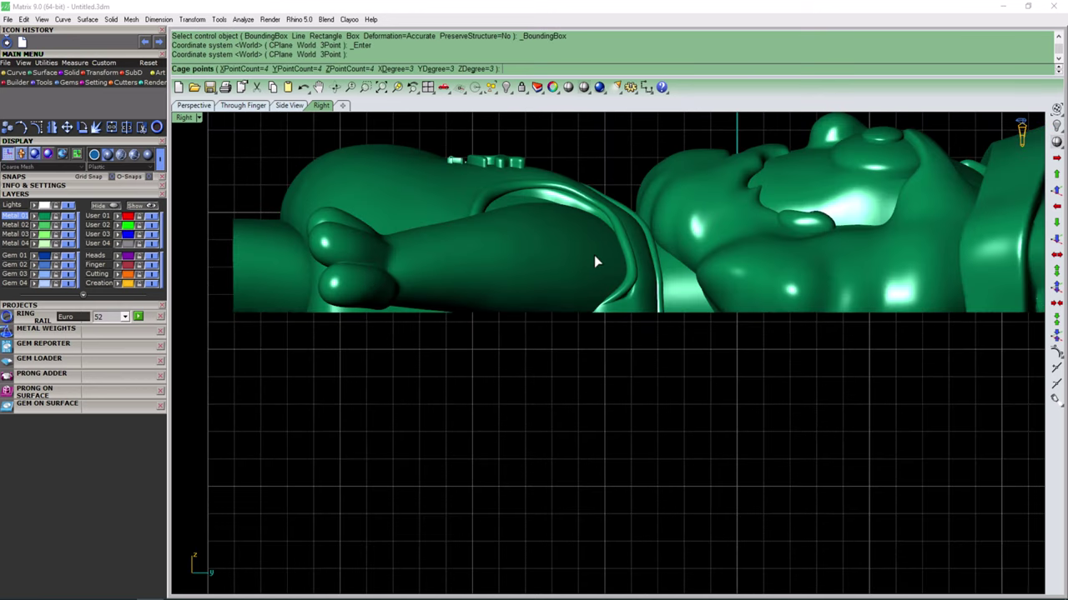
pyautogui.write('z')
pyautogui.press('Return')
pyautogui.press('7')
pyautogui.press('Return')
pyautogui.press('x')
pyautogui.press('Return')
pyautogui.press('7')
pyautogui.press('Return')
pyautogui.press('y')
pyautogui.press('Return')
pyautogui.press('7')
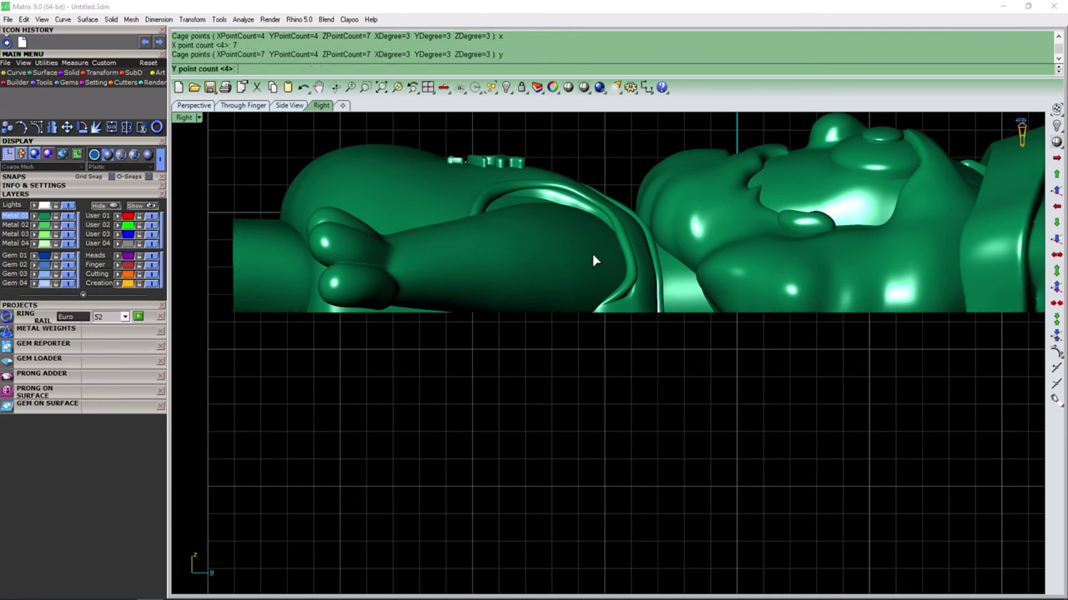
pyautogui.press('Return')
# - Window-select the cage's bottom row of points and move them 1 unit down
pyautogui.press('Return')
pyautogui.press('Return')
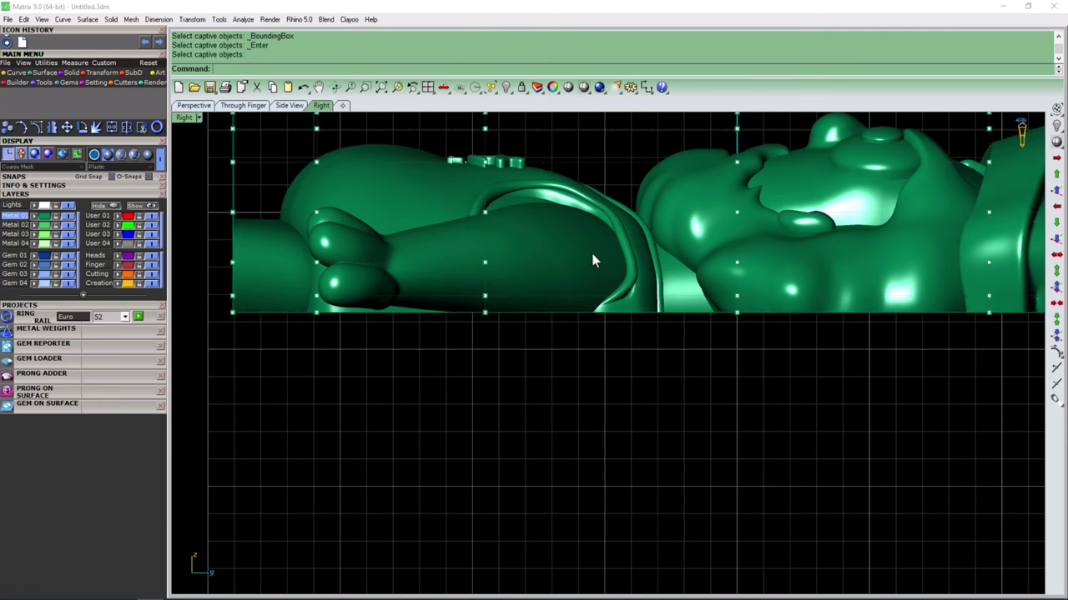
pyautogui.scroll(-3, 528, 322)
pyautogui.moveTo(304, 360); pyautogui.dragTo(909, 303)
pyautogui.write('m')
pyautogui.press('Return')
pyautogui.scroll(5, 886, 328)
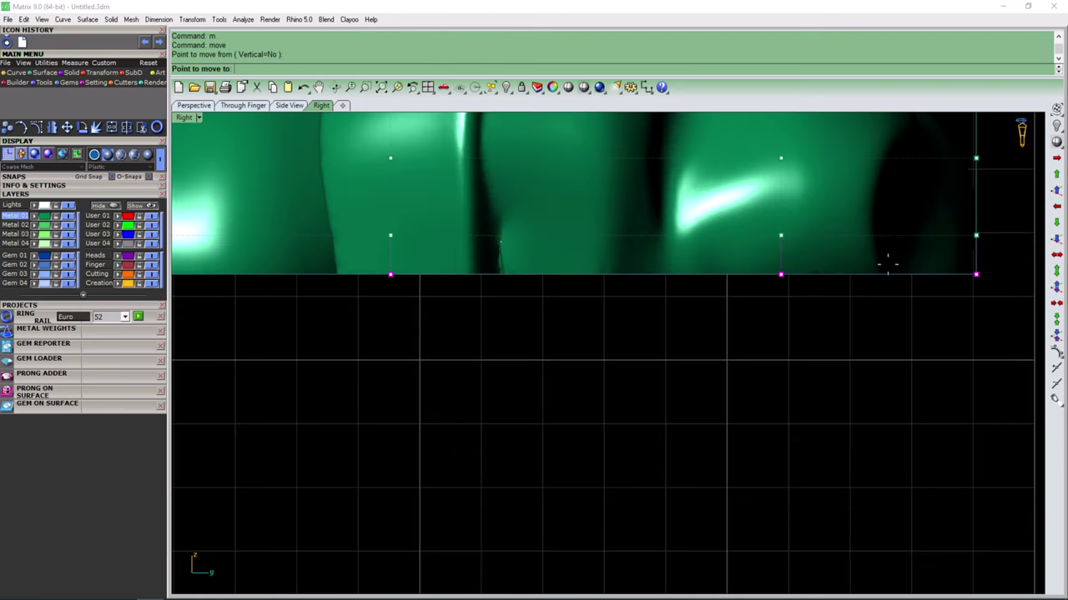
pyautogui.click(889, 240)
pyautogui.write('1')
pyautogui.press('Return')
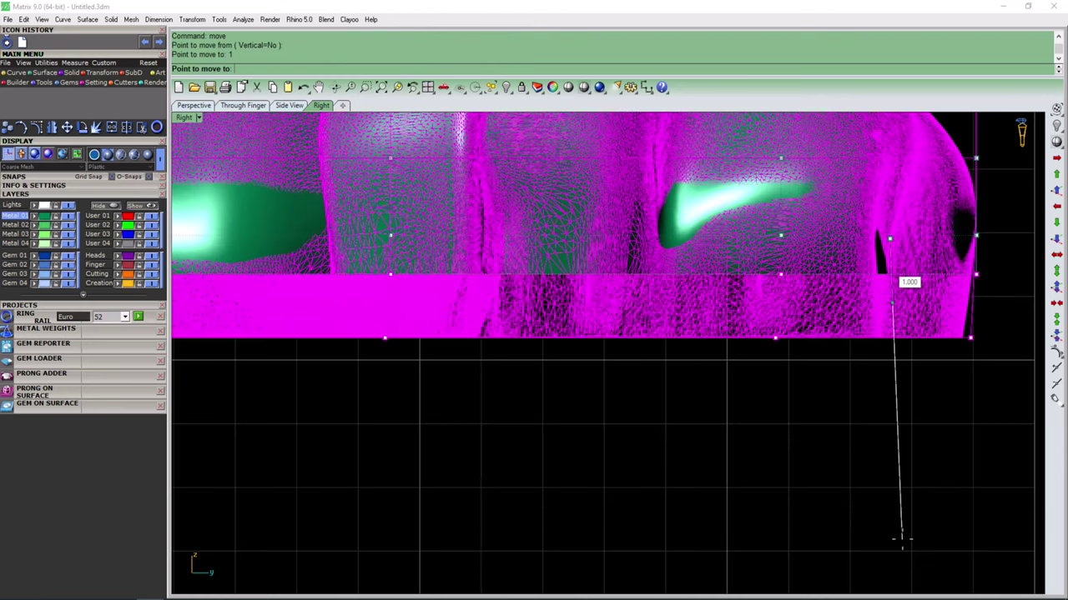
pyautogui.click(902, 537)
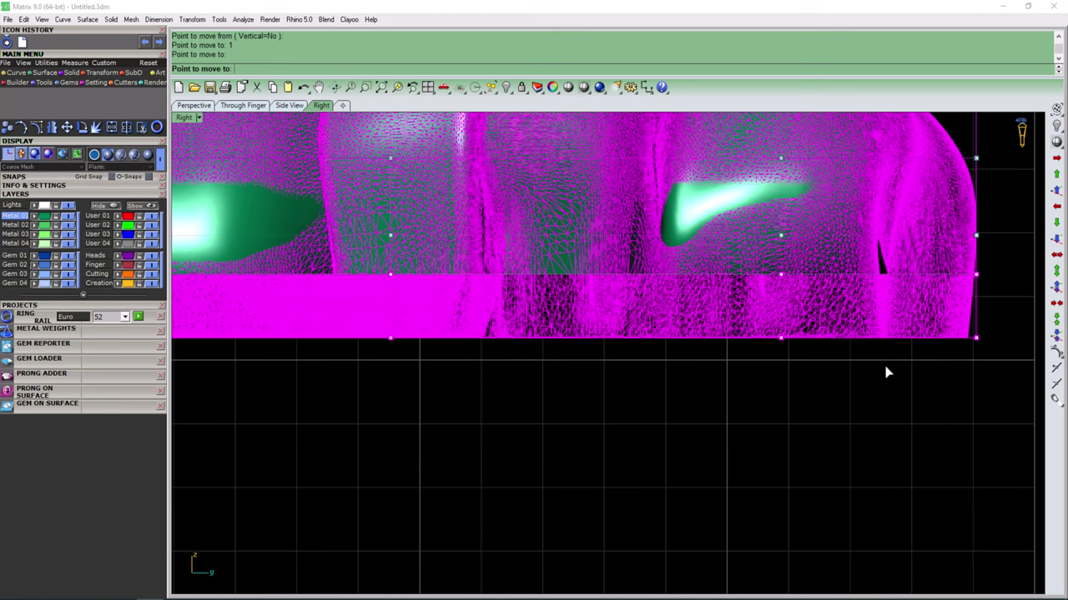
# - Delete the cage control object, keeping the thickened figure
pyautogui.scroll(-3, 798, 392)
pyautogui.scroll(-2, 817, 334)
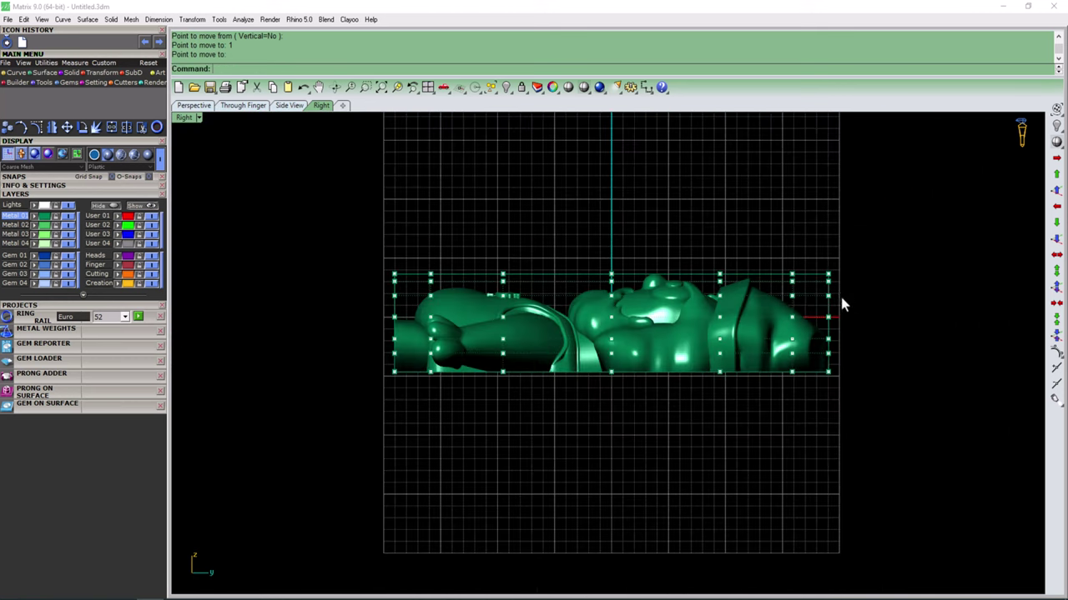
pyautogui.click(829, 292)
pyautogui.press('Delete')
pyautogui.moveTo(601, 362)
pyautogui.mouseDown(button='right')
pyautogui.moveTo(629, 250)
pyautogui.moveTo(703, 408)
pyautogui.mouseUp(button='right')
# - Export all figure meshes as OBJ named 'main part' on the Desktop, then clear the selection
pyautogui.hotkey('ctrl', 'a')
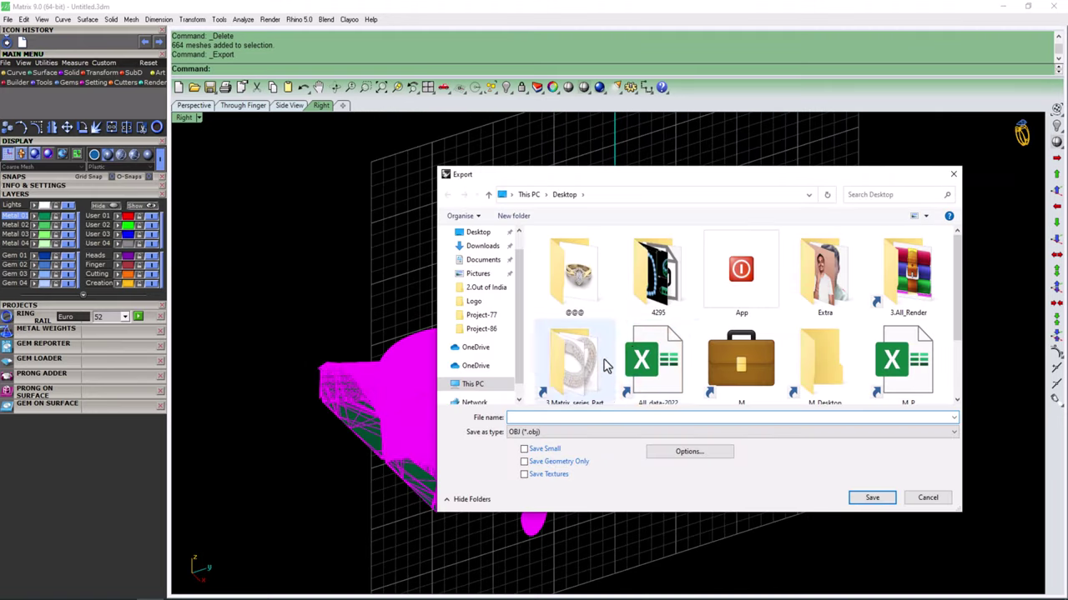
pyautogui.scroll(-1, 621, 367)
pyautogui.click(595, 375)
pyautogui.doubleClick(595, 375)
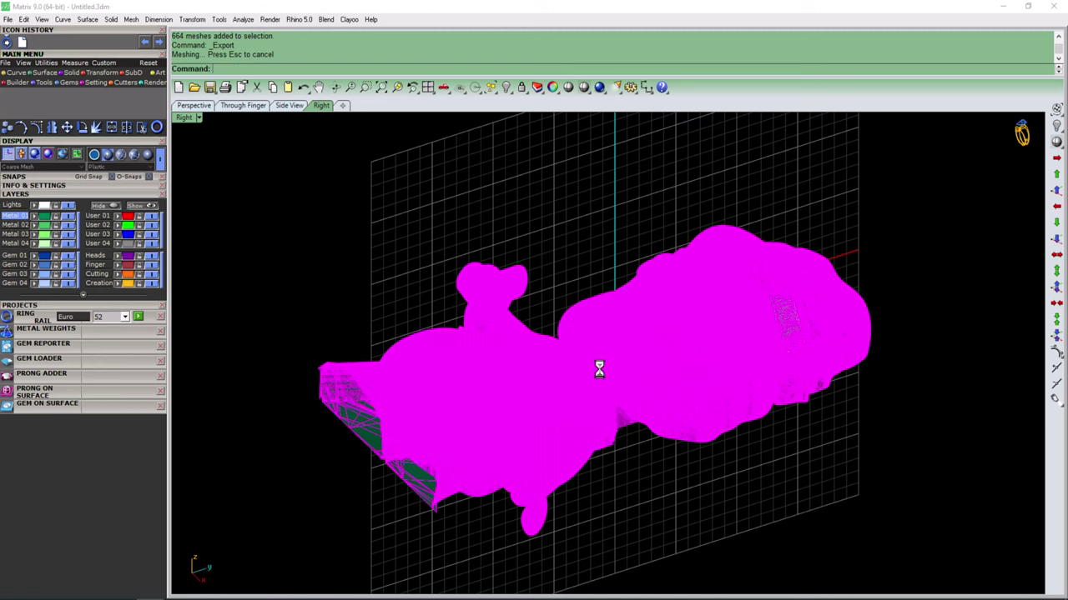
pyautogui.click(337, 282)
pyautogui.moveTo(620, 417); pyautogui.dragTo(610, 402, button='right')
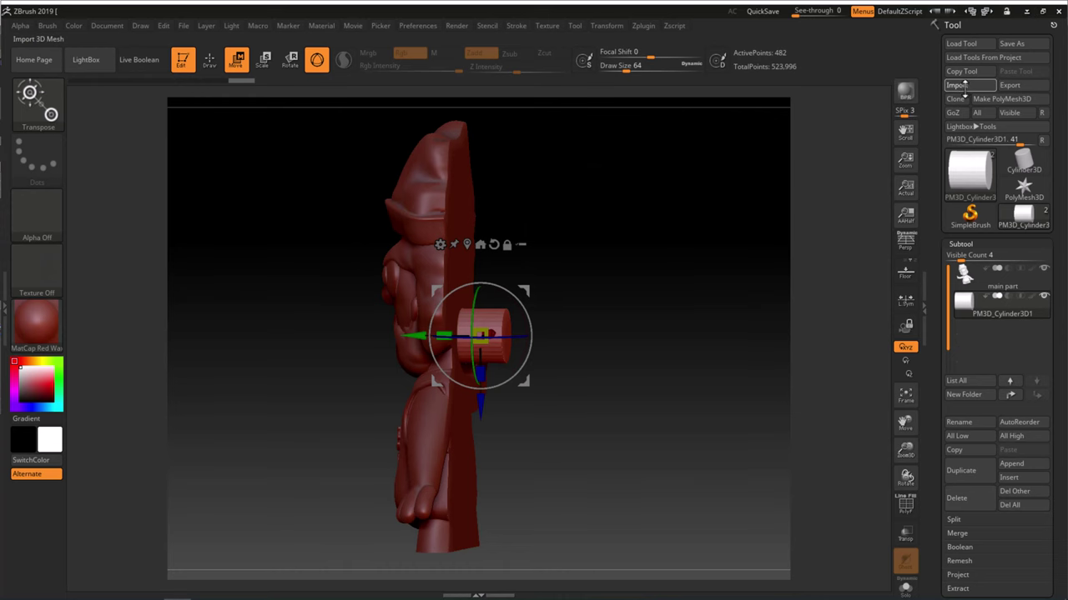
# - Import the Desktop file 'main part' into the current ZBrush tool
pyautogui.click(959, 85)
pyautogui.scroll(-1, 270, 250)
pyautogui.click(270, 265)
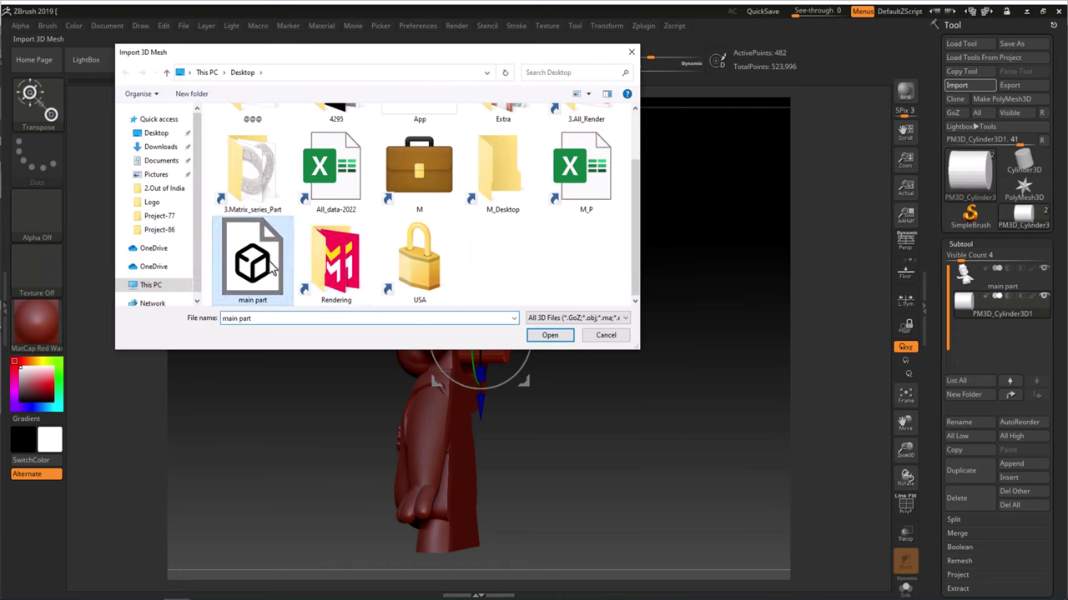
pyautogui.doubleClick(269, 265)
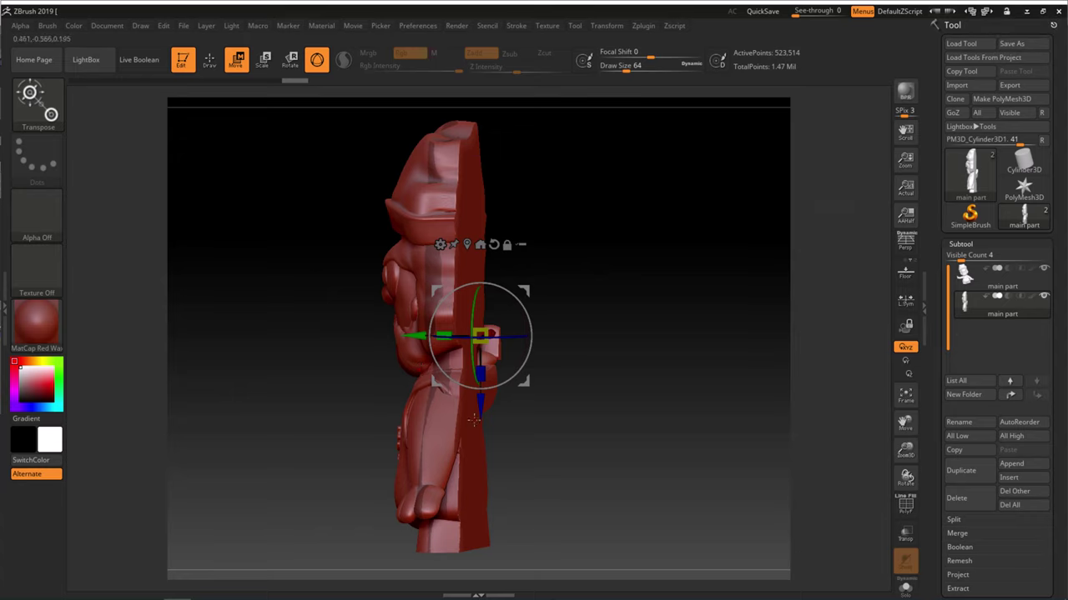
pyautogui.click(419, 27)
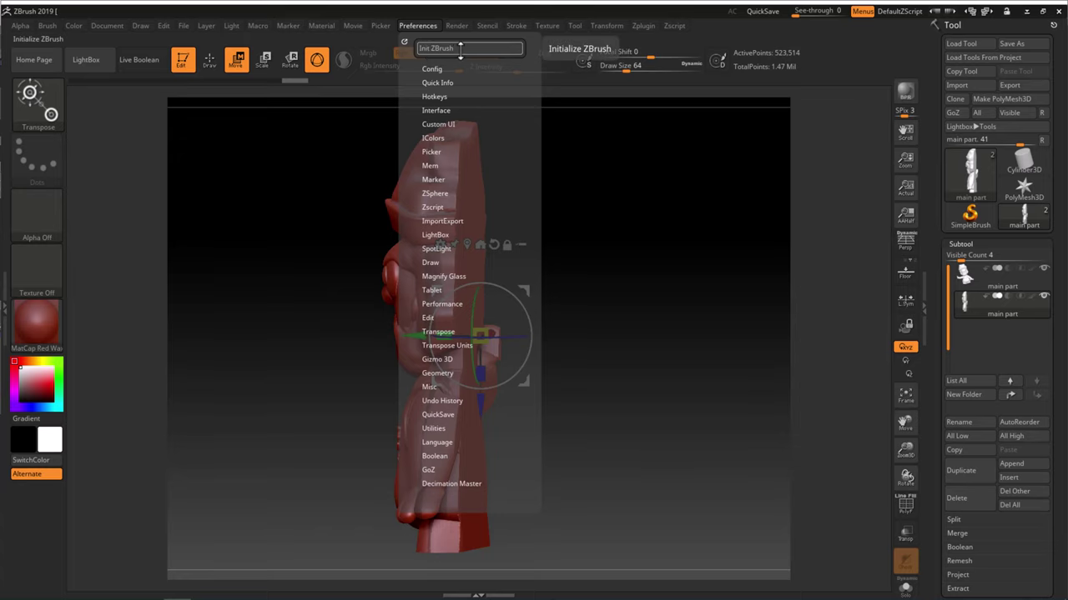
# - Reinitialize ZBrush to defaults and import 'main part' as a new tool
pyautogui.click(460, 48)
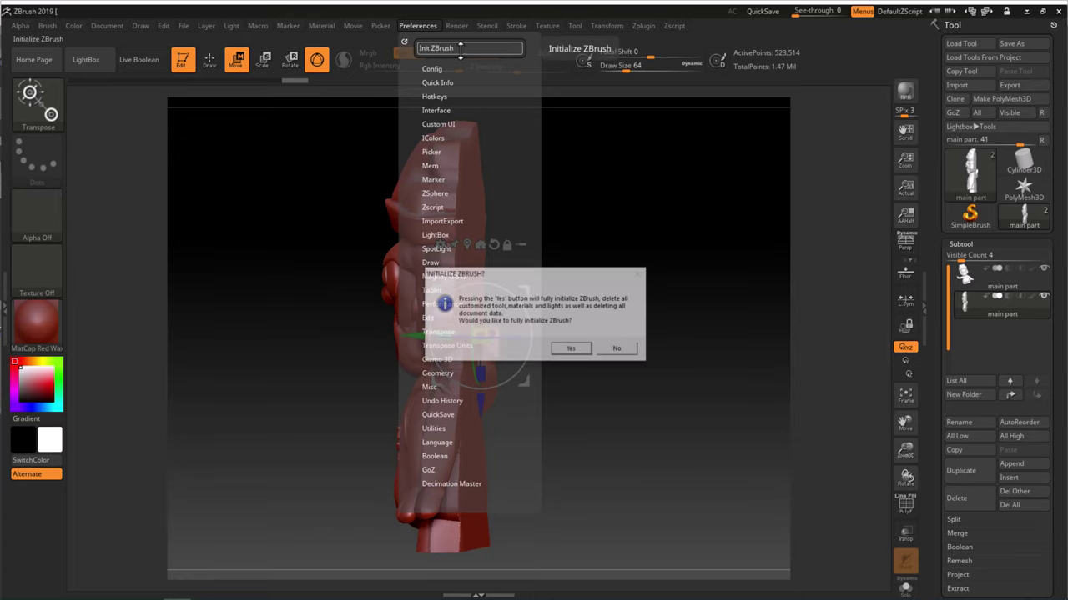
pyautogui.click(583, 354)
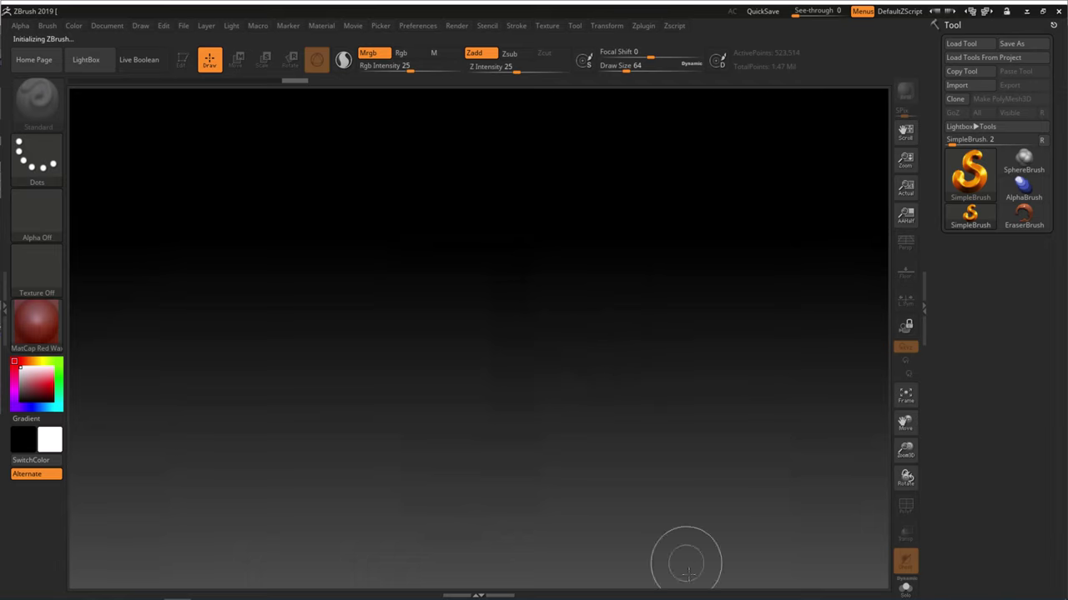
pyautogui.click(963, 85)
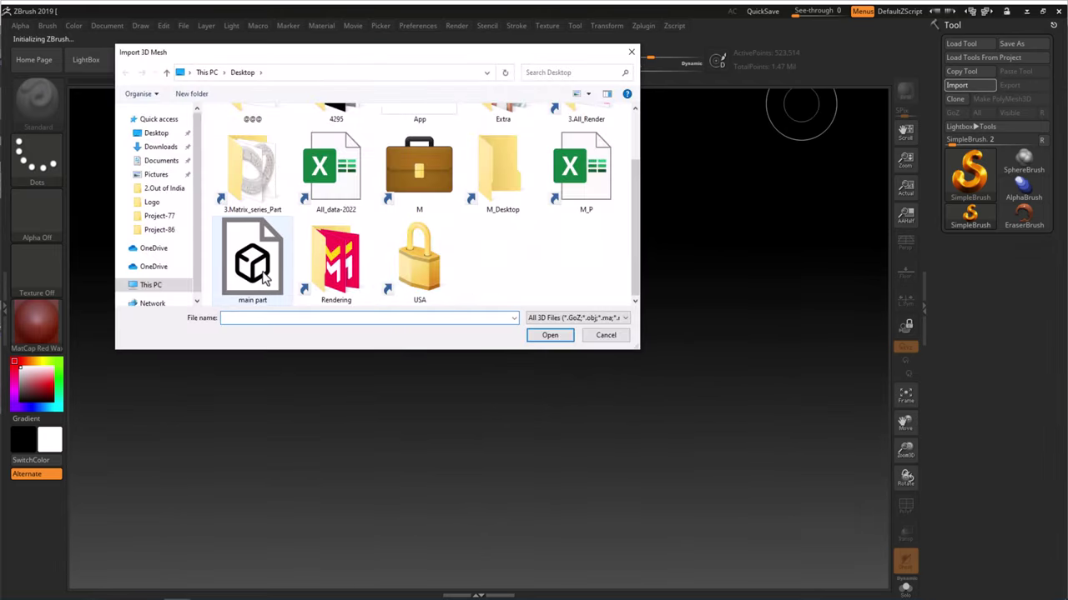
pyautogui.doubleClick(263, 278)
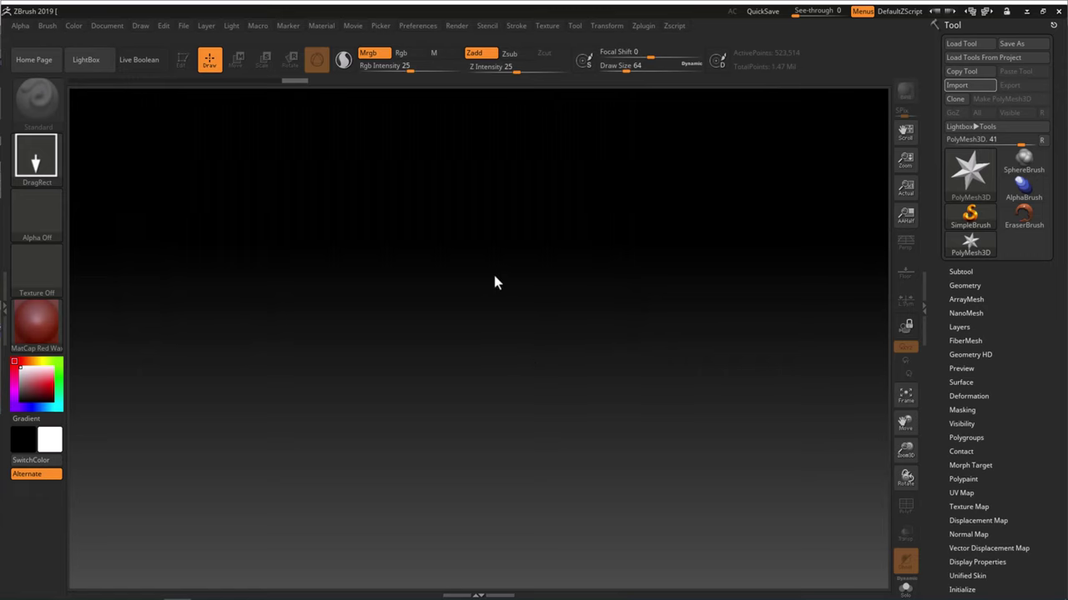
# - Draw main part onto the canvas in Edit mode and turn it to its side profile
pyautogui.moveTo(497, 269); pyautogui.dragTo(505, 461)
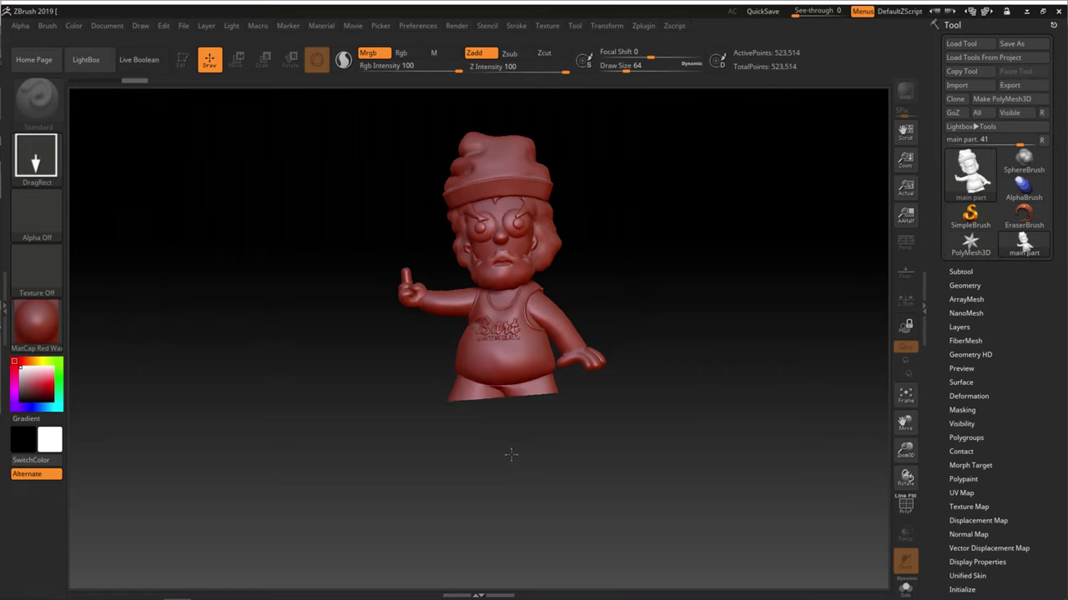
pyautogui.click(182, 59)
pyautogui.moveTo(679, 330)
pyautogui.mouseDown()
pyautogui.moveTo(651, 334)
pyautogui.moveTo(659, 326)
pyautogui.mouseUp()
pyautogui.moveTo(646, 269); pyautogui.dragTo(601, 325)
pyautogui.moveTo(601, 324)
pyautogui.keyDown('ctrl'); pyautogui.mouseDown(button='right')
pyautogui.moveTo(626, 346)
pyautogui.moveTo(648, 312)
pyautogui.moveTo(624, 339)
pyautogui.moveTo(634, 333)
pyautogui.mouseUp(button='right'); pyautogui.keyUp('ctrl')
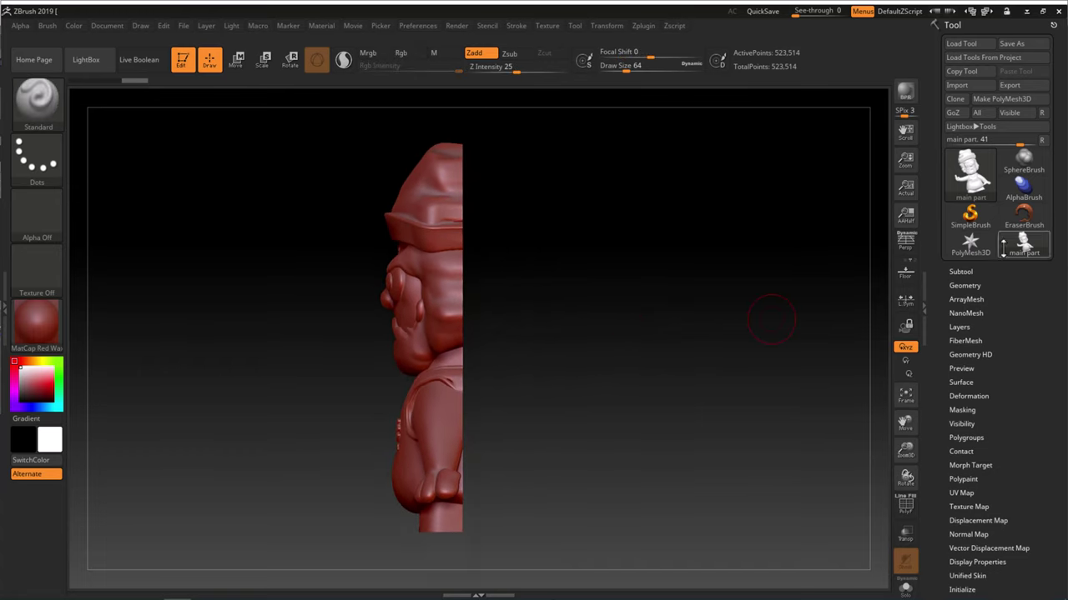
pyautogui.click(961, 271)
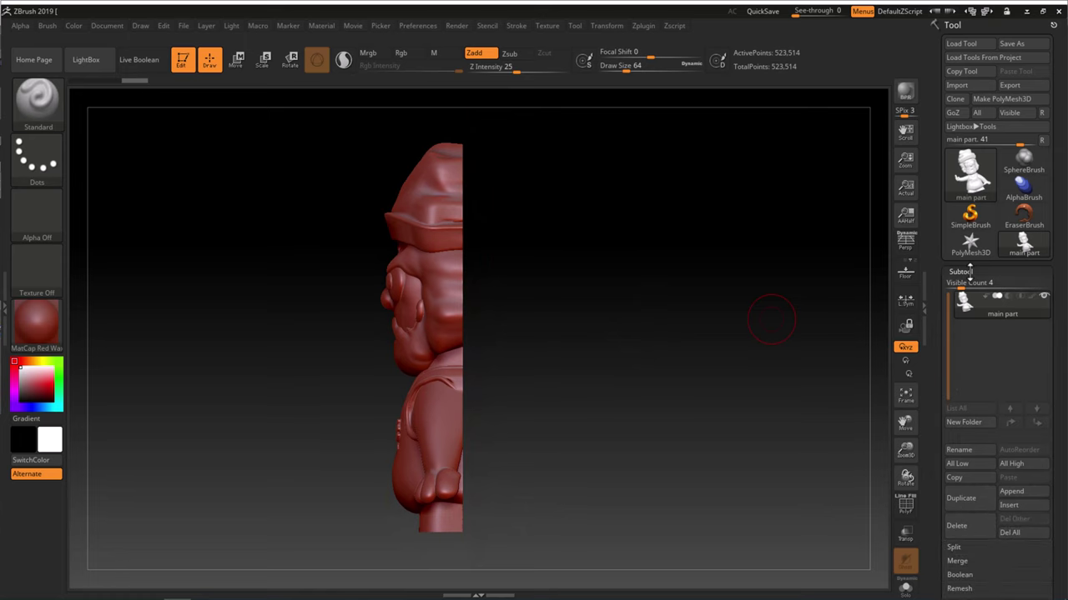
pyautogui.click(1023, 495)
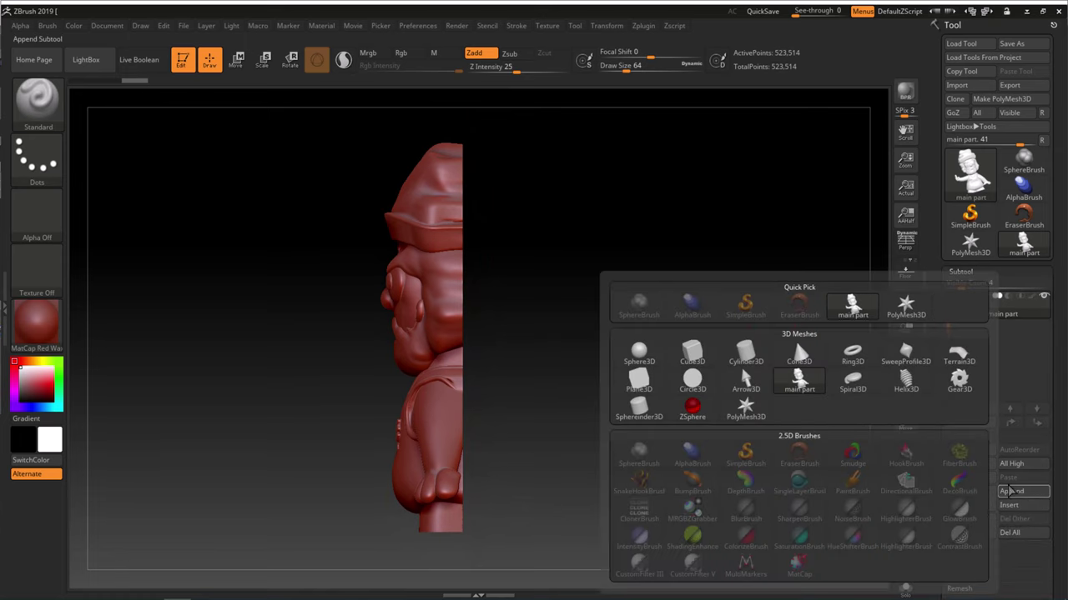
# - Append a cylinder subtool and shrink it to about 0.2 into a peg at the cut face
pyautogui.click(751, 361)
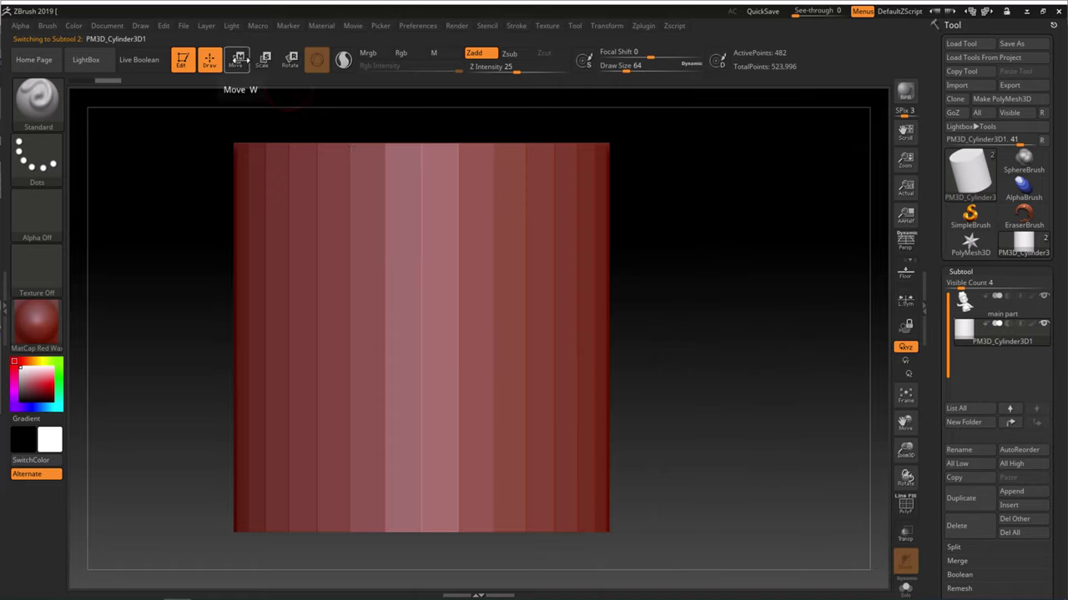
pyautogui.click(241, 70)
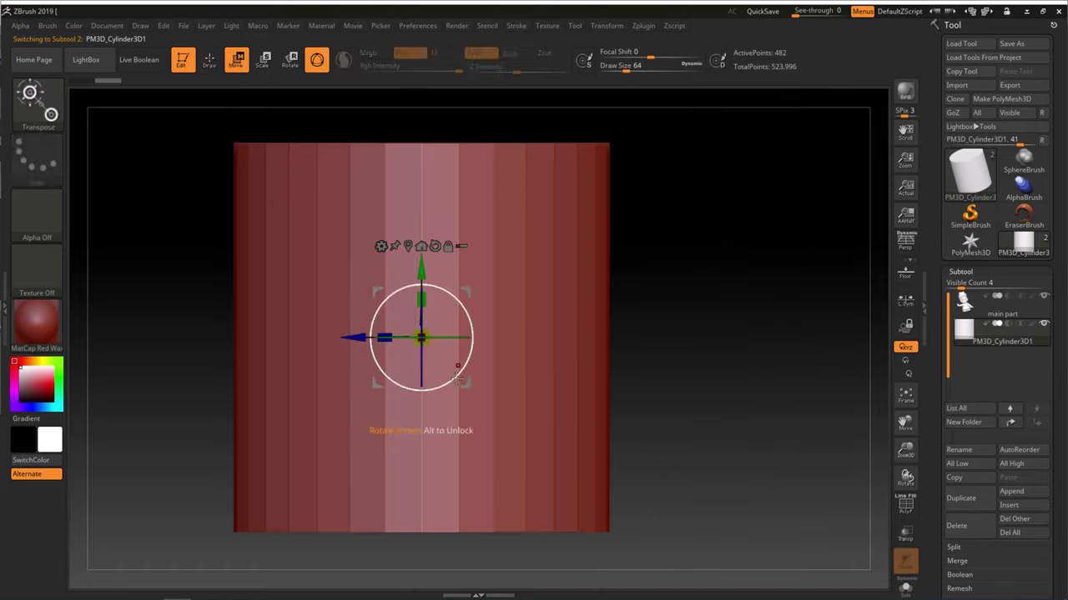
pyautogui.moveTo(461, 382); pyautogui.dragTo(513, 244)
pyautogui.hotkey('ctrl', 'z')
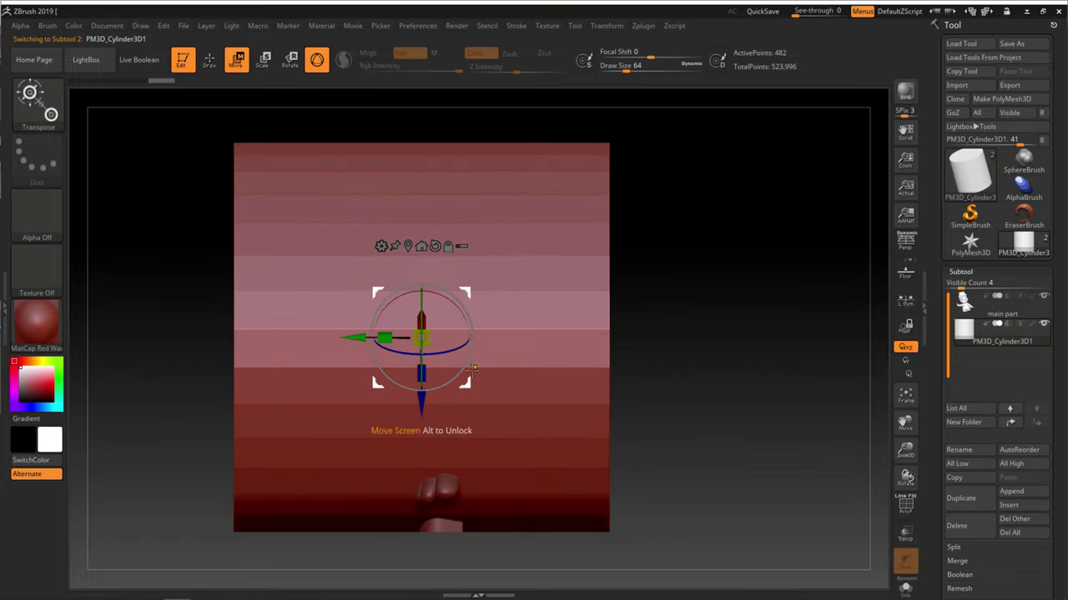
pyautogui.moveTo(430, 331); pyautogui.dragTo(317, 474)
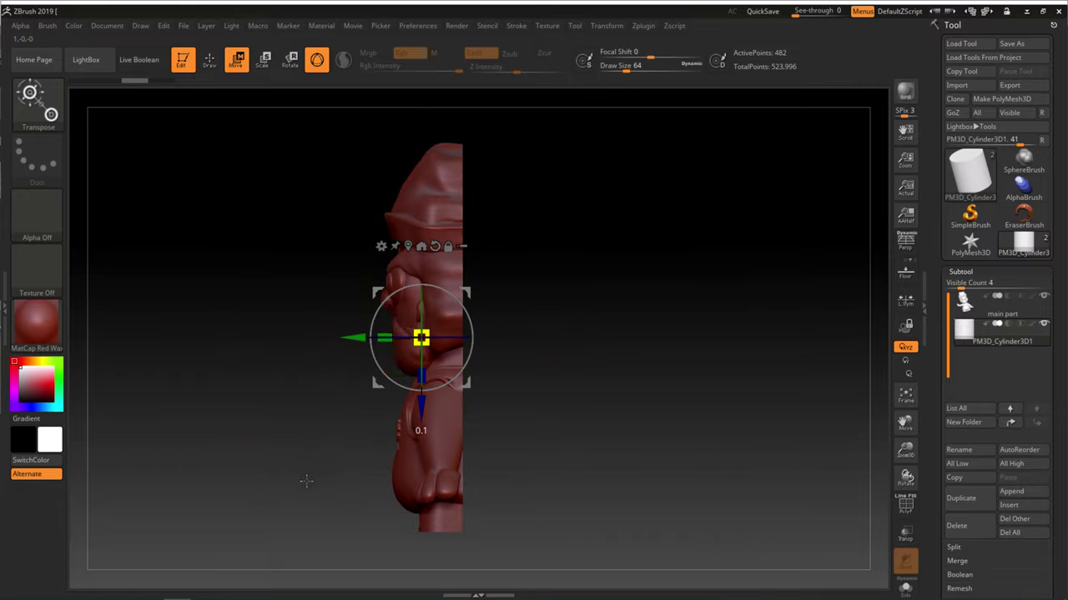
pyautogui.moveTo(363, 339)
pyautogui.mouseDown()
pyautogui.moveTo(403, 347)
pyautogui.moveTo(505, 330)
pyautogui.mouseUp()
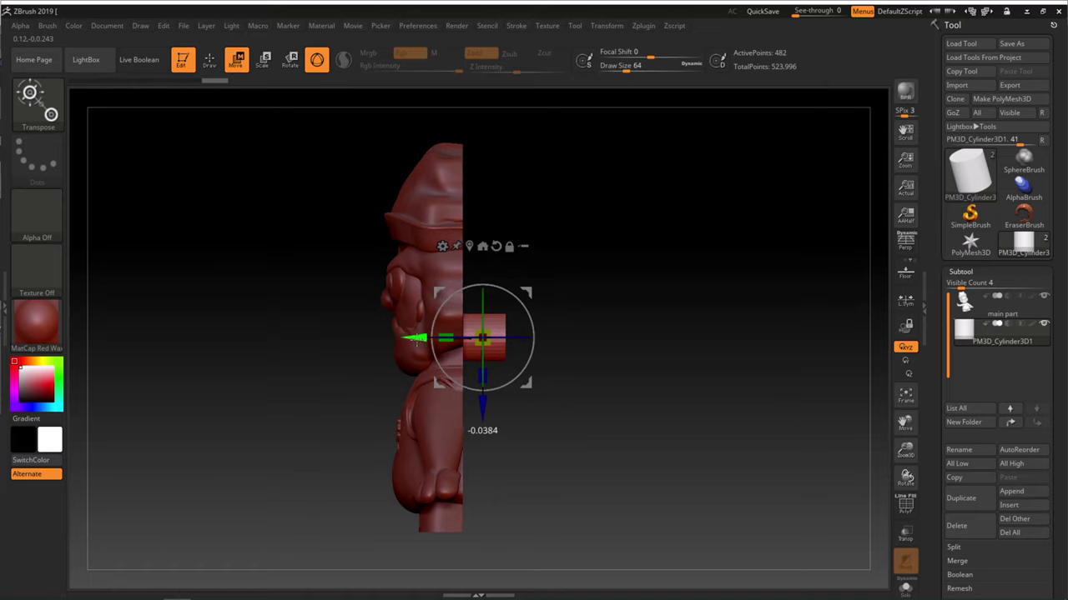
pyautogui.moveTo(426, 350); pyautogui.dragTo(415, 348)
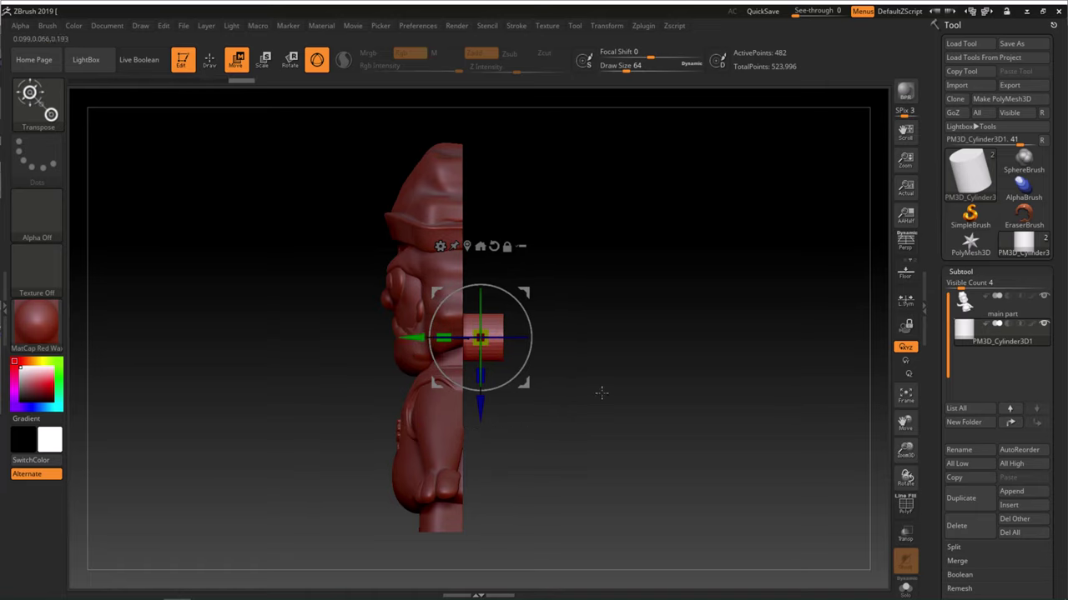
# - Check the figurine from several angles and raise the transform pivot without moving the mesh
pyautogui.keyDown('shift'); pyautogui.moveTo(600, 388); pyautogui.dragTo(554, 340); pyautogui.keyUp('shift')
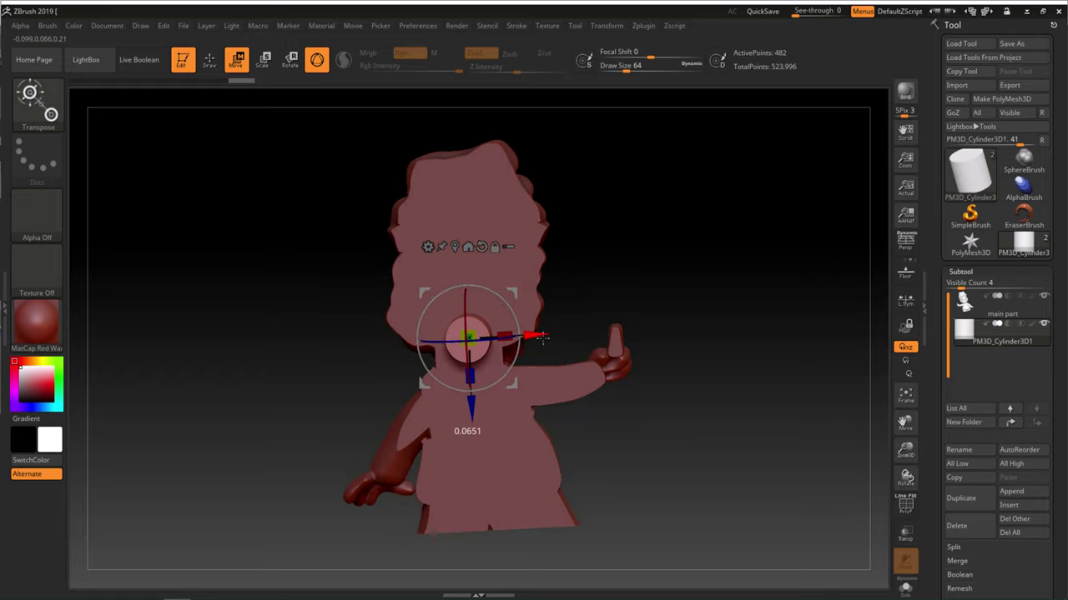
pyautogui.moveTo(638, 293)
pyautogui.mouseDown()
pyautogui.moveTo(622, 237)
pyautogui.moveTo(662, 305)
pyautogui.mouseUp()
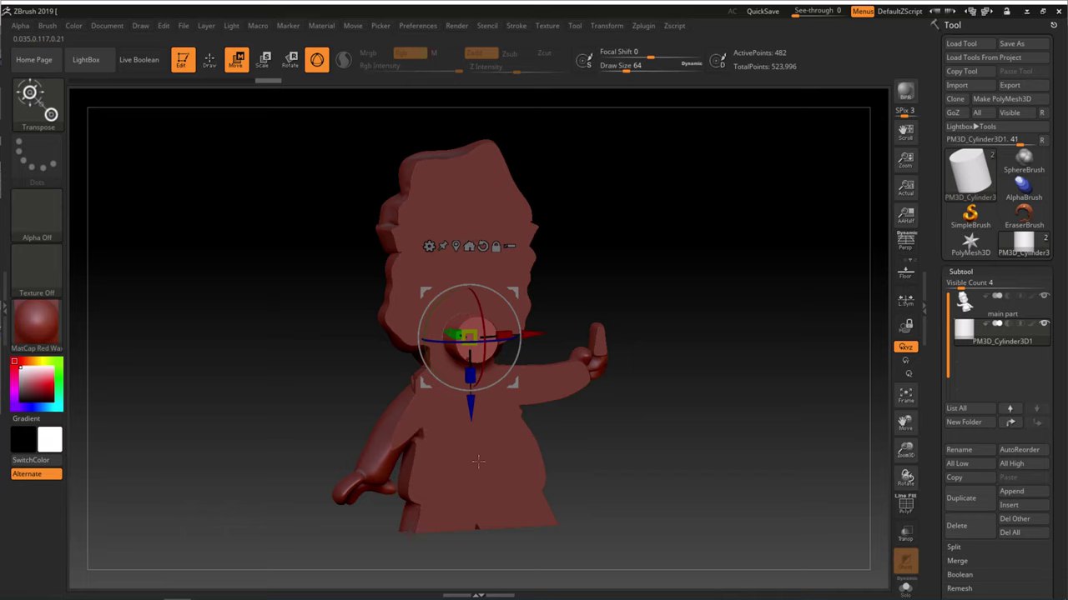
pyautogui.moveTo(673, 400); pyautogui.dragTo(687, 402)
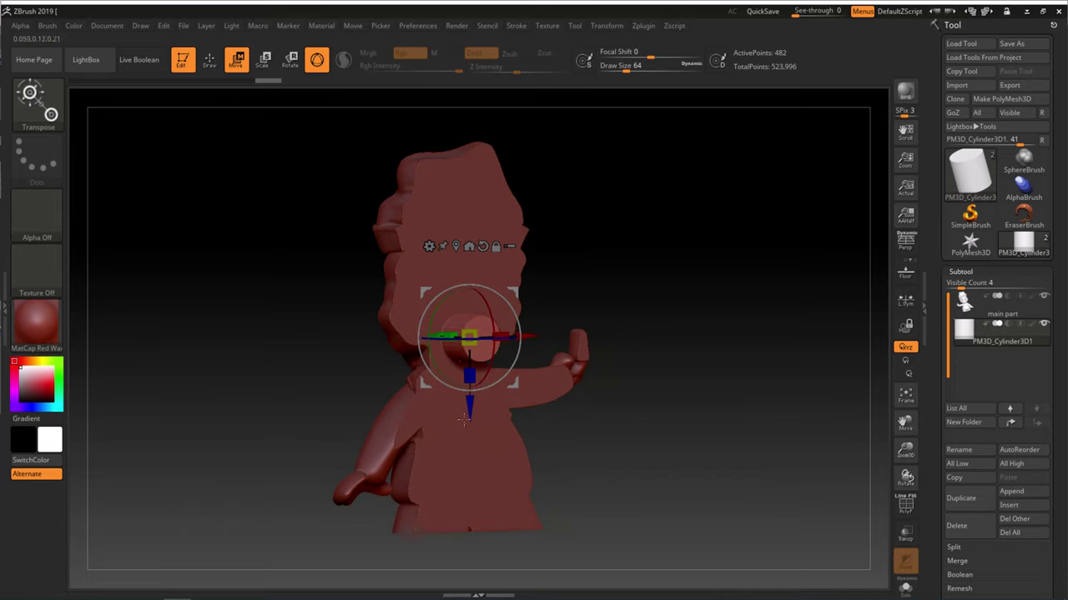
pyautogui.keyDown('alt'); pyautogui.moveTo(468, 405); pyautogui.dragTo(469, 361); pyautogui.keyUp('alt')
pyautogui.moveTo(567, 359)
pyautogui.mouseDown()
pyautogui.moveTo(620, 301)
pyautogui.moveTo(784, 332)
pyautogui.mouseUp()
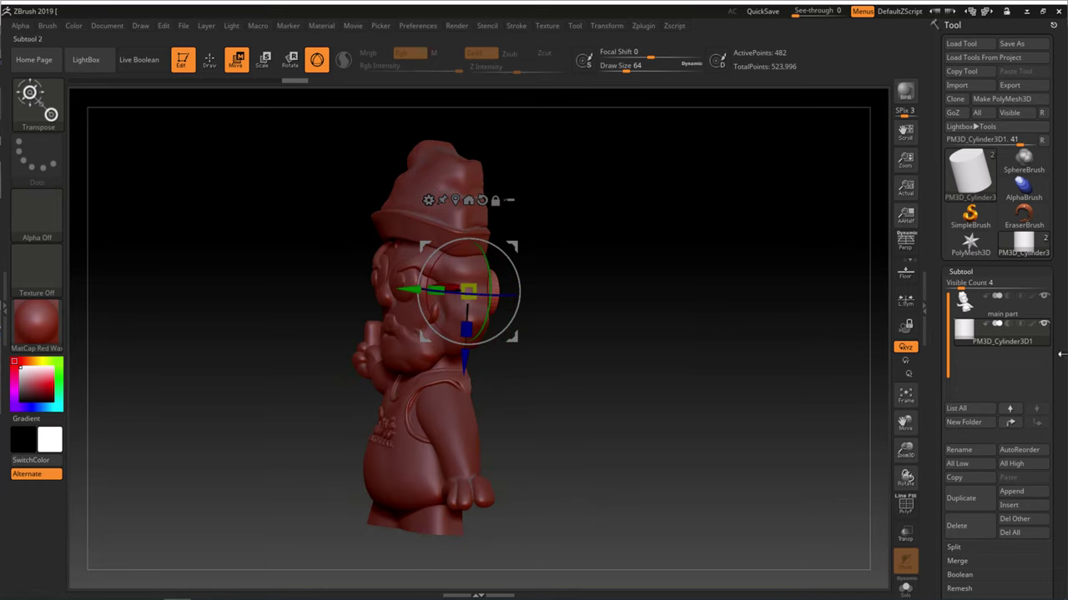
# - DynaMesh the main part subtool at resolution 808, then close ZBrush when it hangs
pyautogui.click(981, 309)
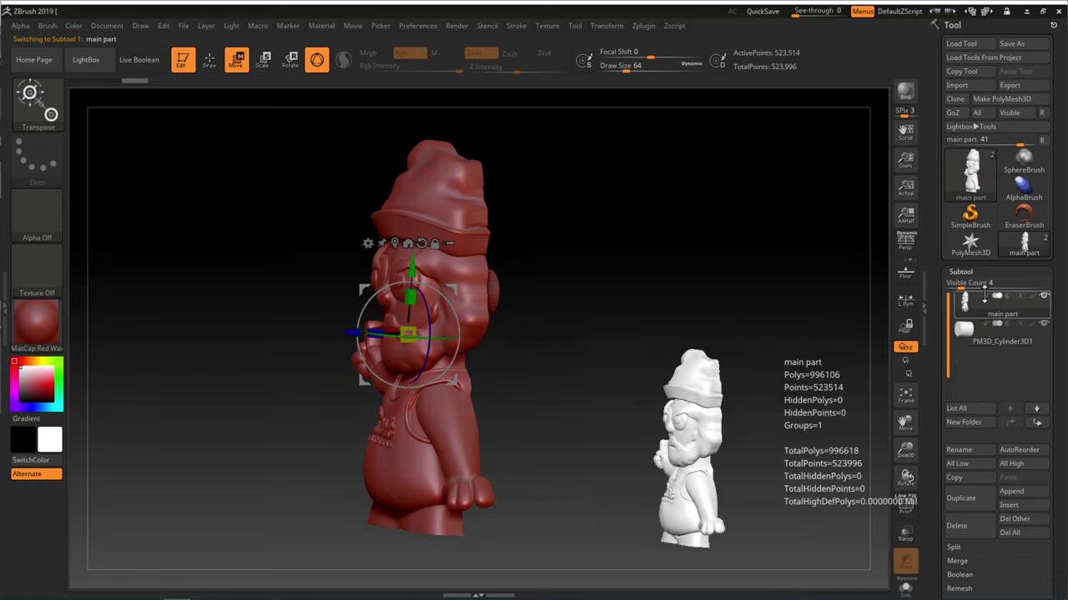
pyautogui.click(964, 272)
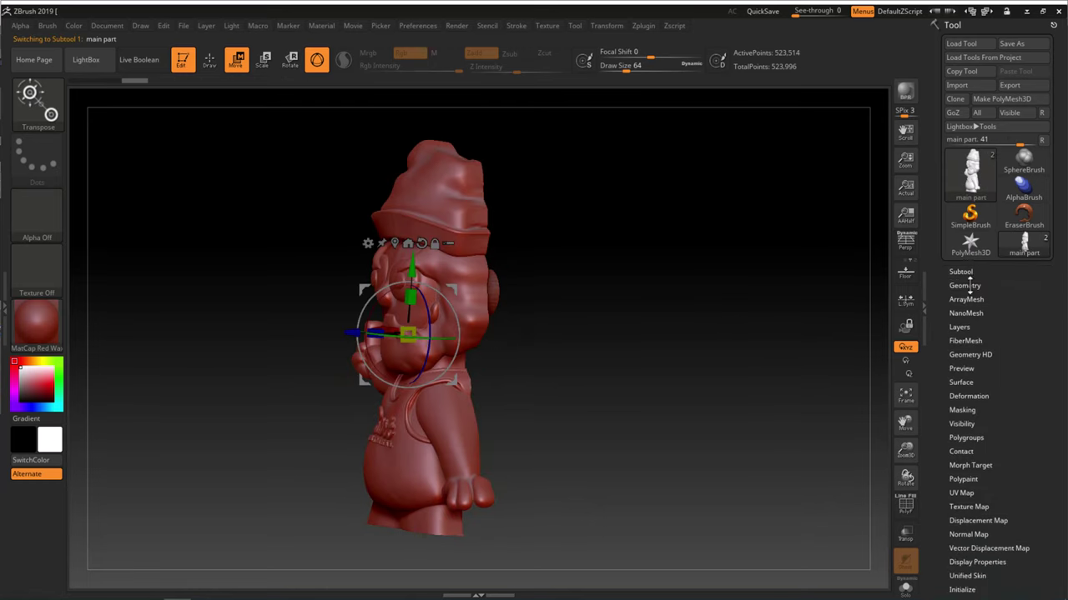
pyautogui.click(964, 285)
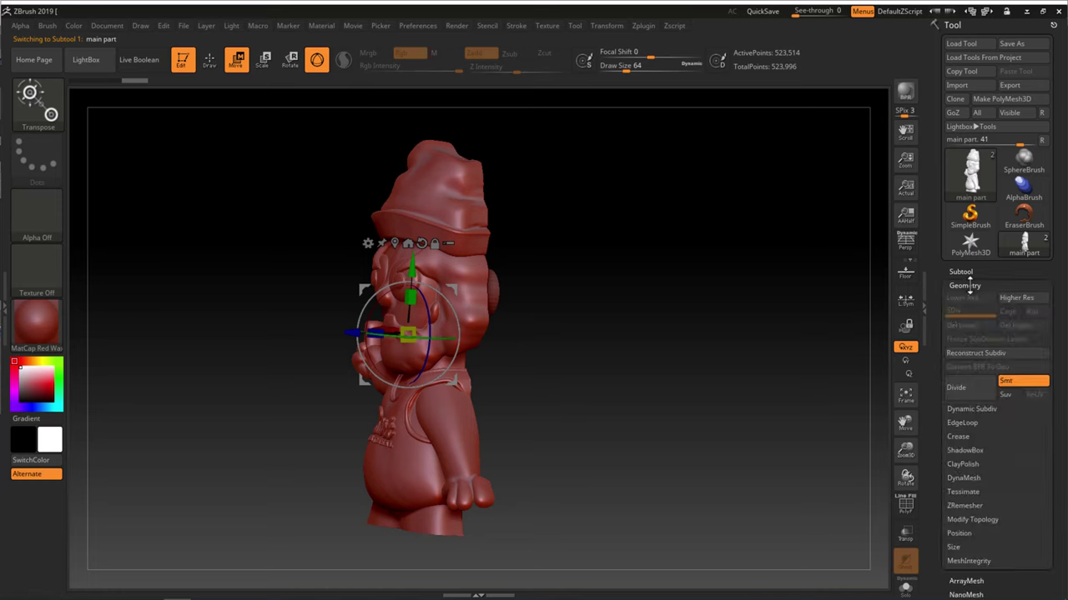
pyautogui.click(961, 477)
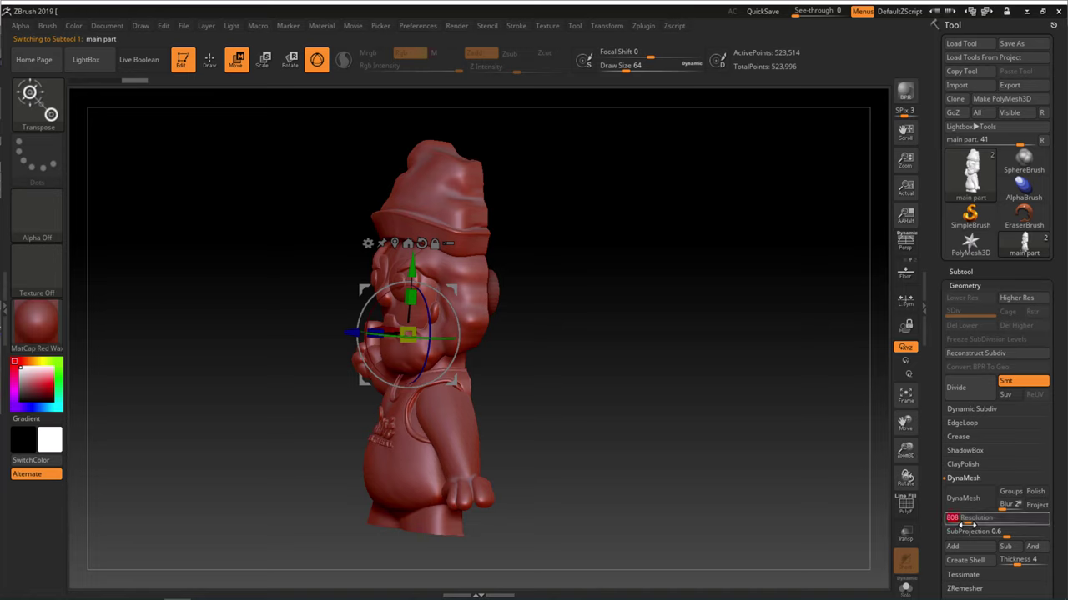
pyautogui.click(963, 501)
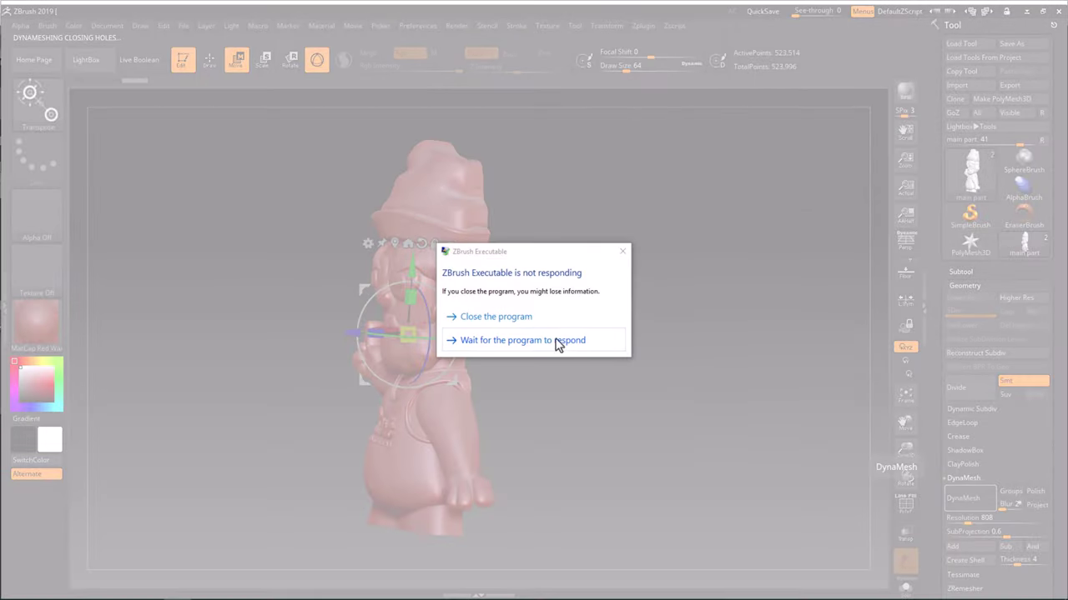
pyautogui.click(540, 325)
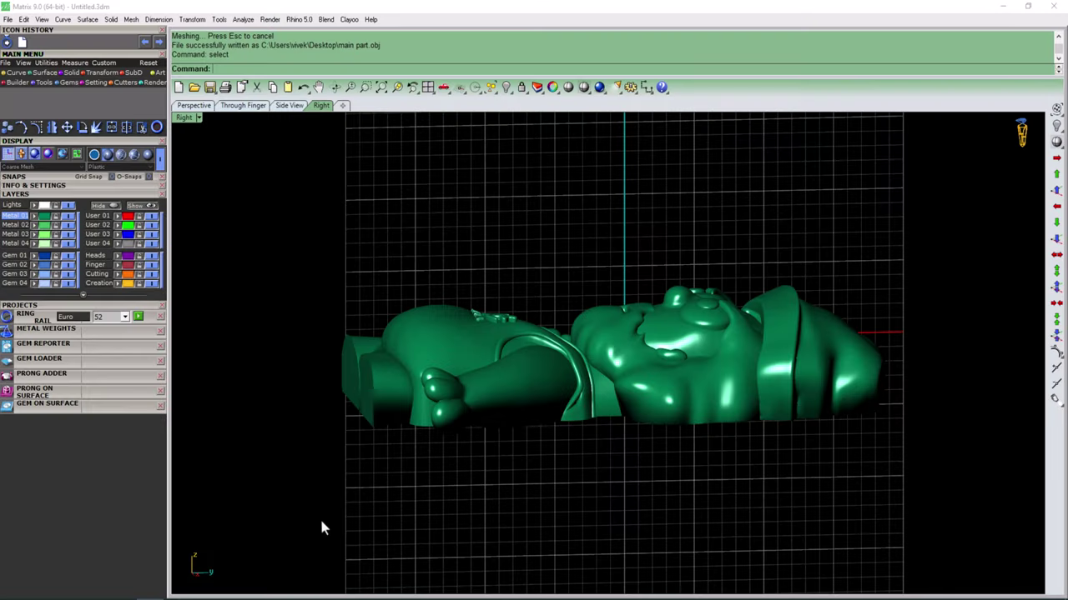
pyautogui.moveTo(322, 527)
pyautogui.mouseDown(button='right')
pyautogui.moveTo(595, 501)
pyautogui.moveTo(579, 269)
pyautogui.moveTo(596, 341)
pyautogui.mouseUp(button='right')
# - Select the whole imported figurine and ungroup it into separate meshes
pyautogui.hotkey('ctrl', 'a')
pyautogui.moveTo(563, 291); pyautogui.dragTo(579, 503, button='right')
pyautogui.press('Escape')
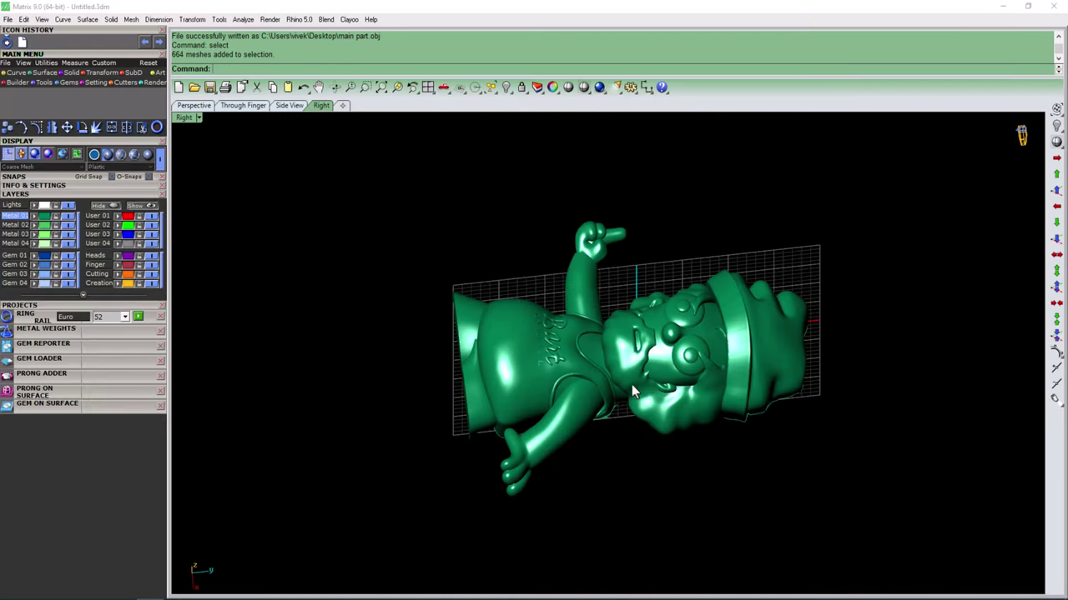
pyautogui.hotkey('ctrl', 'a')
pyautogui.scroll(3, 643, 365)
pyautogui.hotkey('ctrl', 'shift', 'g')
# - Delete the stray sleeve mesh
pyautogui.click(659, 376)
pyautogui.moveTo(682, 426); pyautogui.dragTo(528, 445, button='right')
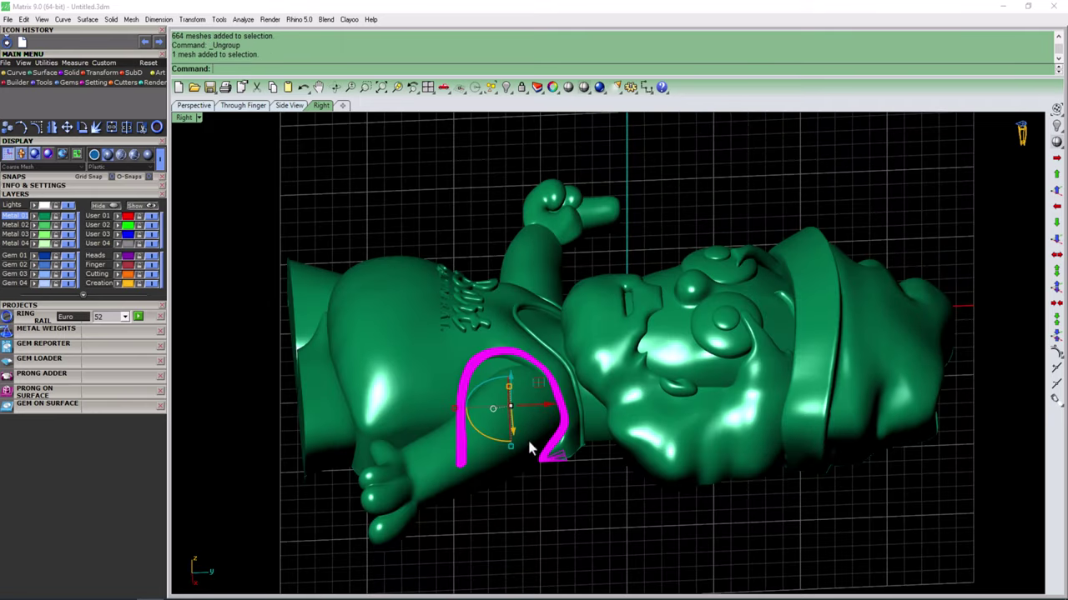
pyautogui.click(529, 446)
pyautogui.scroll(3, 415, 366)
pyautogui.press('Delete')
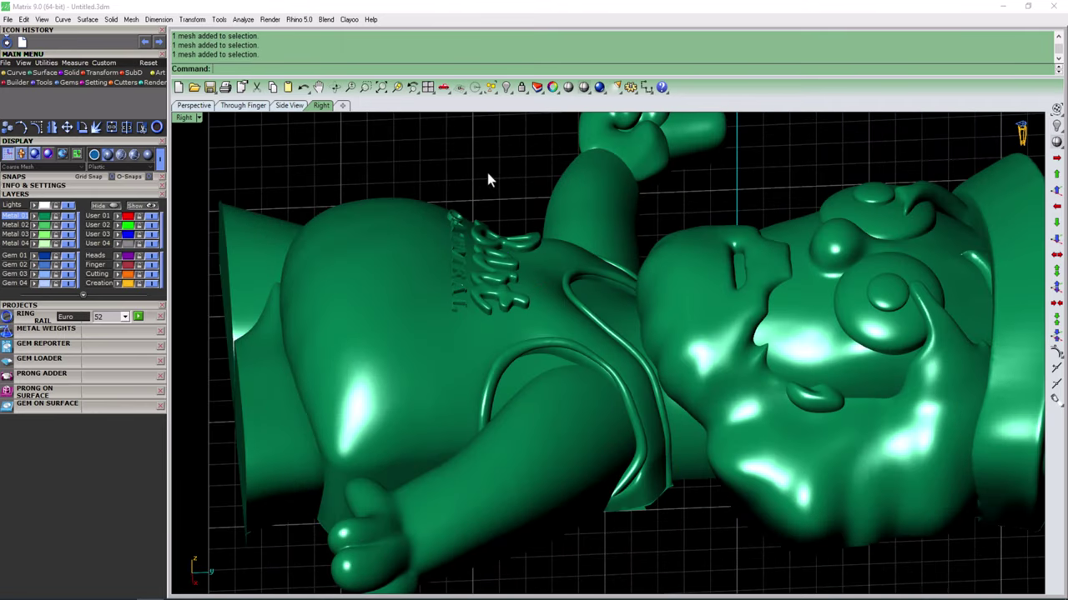
# - Group the nine small chest fragments and hide them
pyautogui.moveTo(405, 166); pyautogui.dragTo(557, 355)
pyautogui.moveTo(544, 353); pyautogui.dragTo(448, 239, button='right')
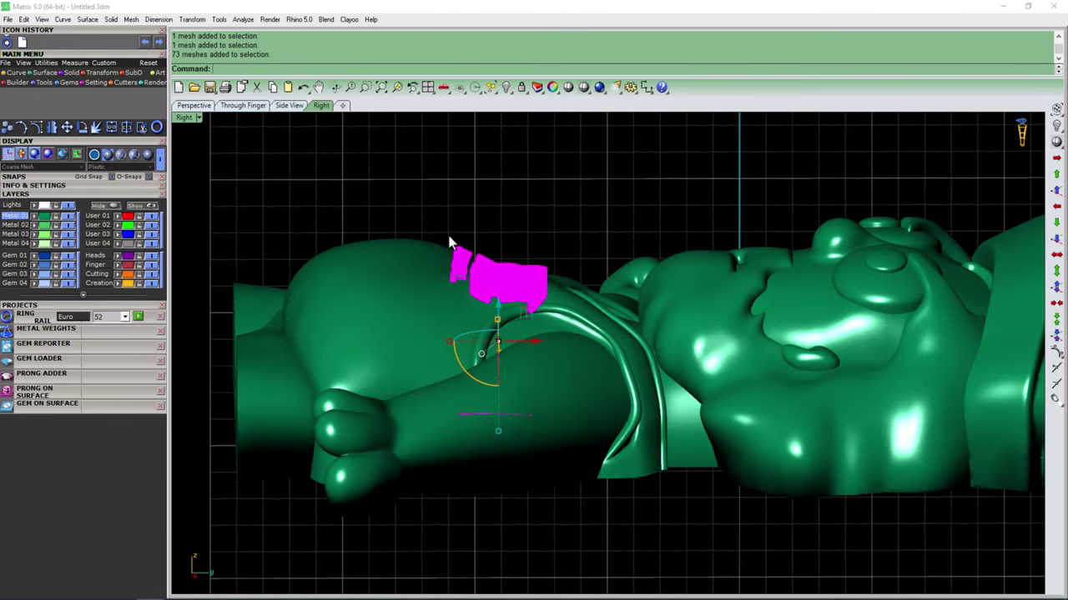
pyautogui.moveTo(427, 206); pyautogui.dragTo(578, 320)
pyautogui.moveTo(579, 319)
pyautogui.mouseDown(button='right')
pyautogui.moveTo(562, 360)
pyautogui.moveTo(572, 370)
pyautogui.mouseUp(button='right')
pyautogui.write('g')
pyautogui.press('Return')
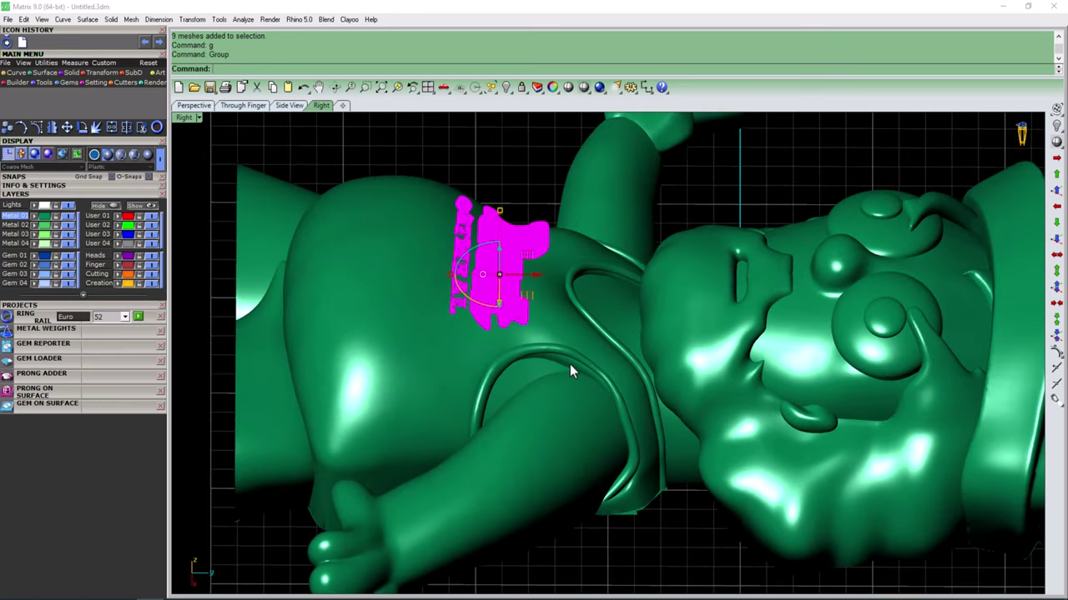
pyautogui.click(71, 243)
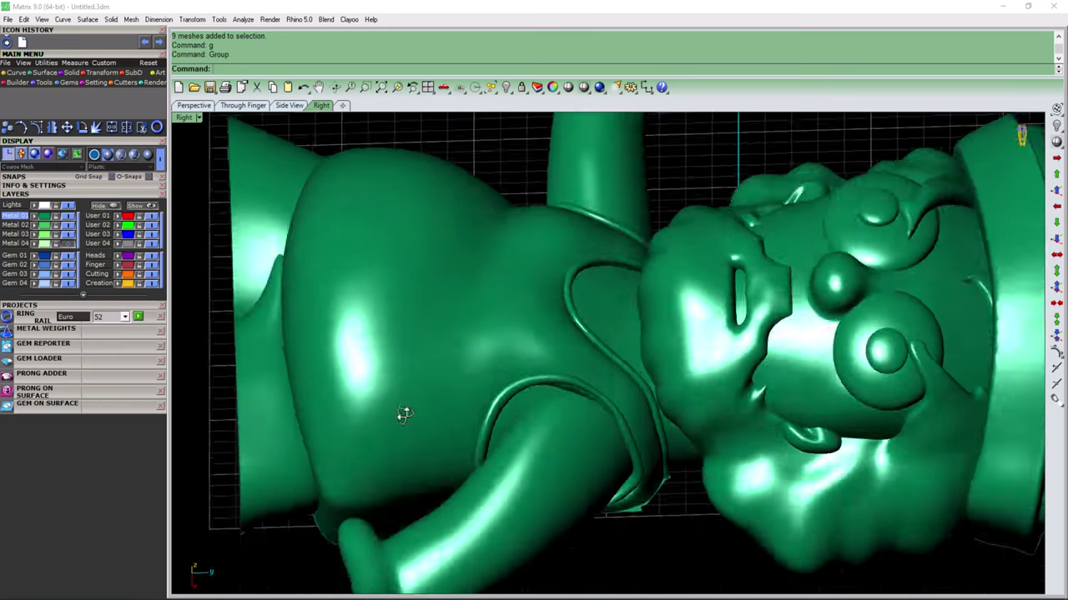
# - Reselect all of the figurine's meshes
pyautogui.moveTo(400, 412)
pyautogui.mouseDown(button='right')
pyautogui.moveTo(476, 291)
pyautogui.moveTo(710, 372)
pyautogui.moveTo(663, 182)
pyautogui.moveTo(659, 576)
pyautogui.moveTo(731, 176)
pyautogui.moveTo(903, 322)
pyautogui.moveTo(862, 309)
pyautogui.moveTo(765, 388)
pyautogui.moveTo(659, 364)
pyautogui.mouseUp(button='right')
pyautogui.moveTo(809, 502); pyautogui.dragTo(398, 226)
pyautogui.moveTo(614, 347); pyautogui.dragTo(695, 386, button='right')
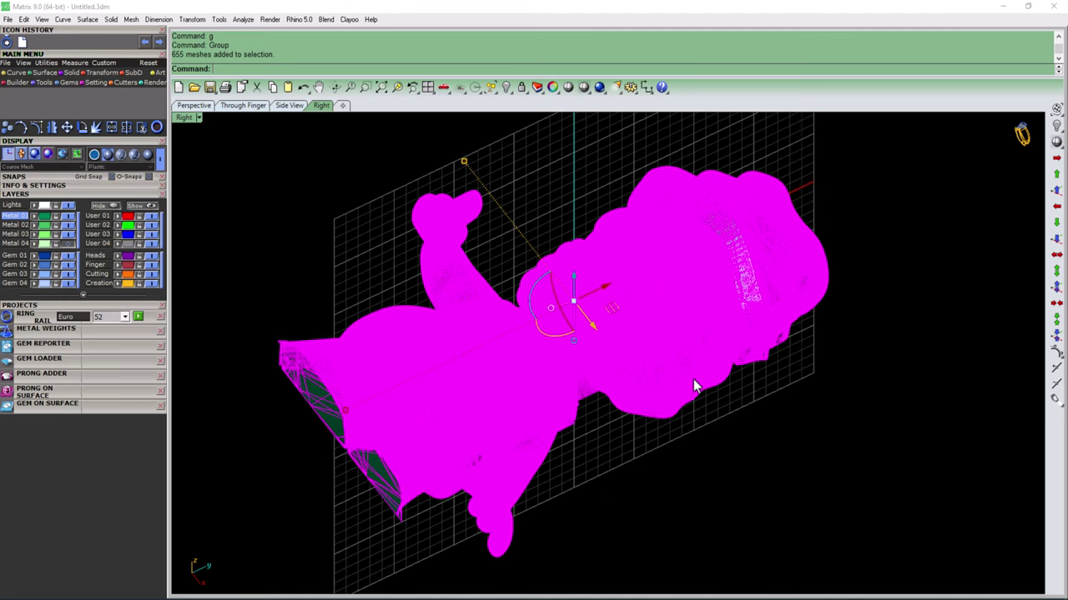
pyautogui.write('G')
pyautogui.write('6B')
pyautogui.press('Return')
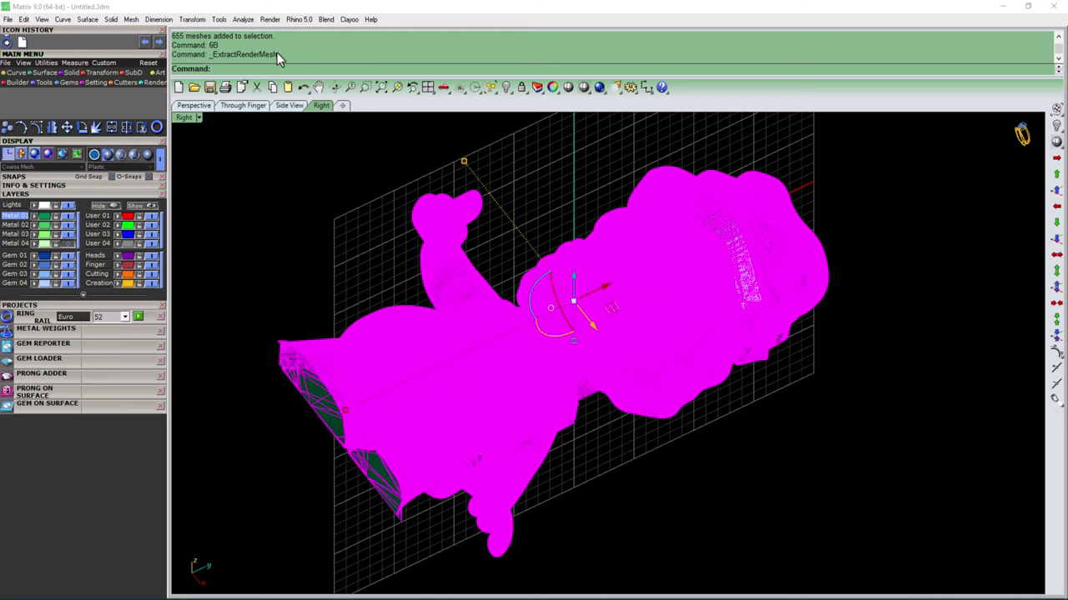
# - Extract render meshes from the 655 selected meshes, then delete the extracted copies
pyautogui.click(131, 20)
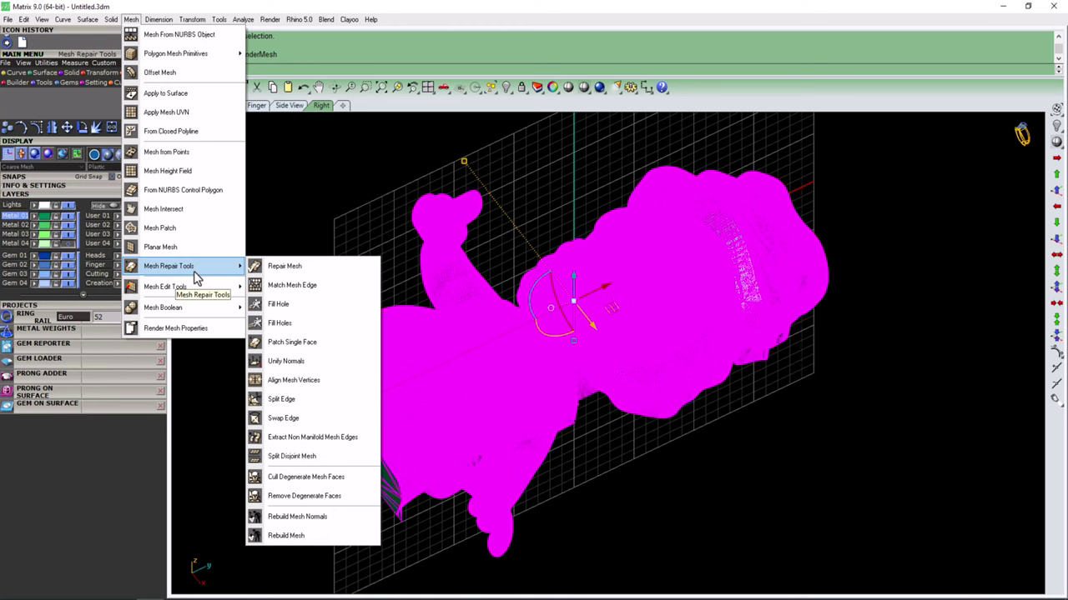
pyautogui.moveTo(165, 287)
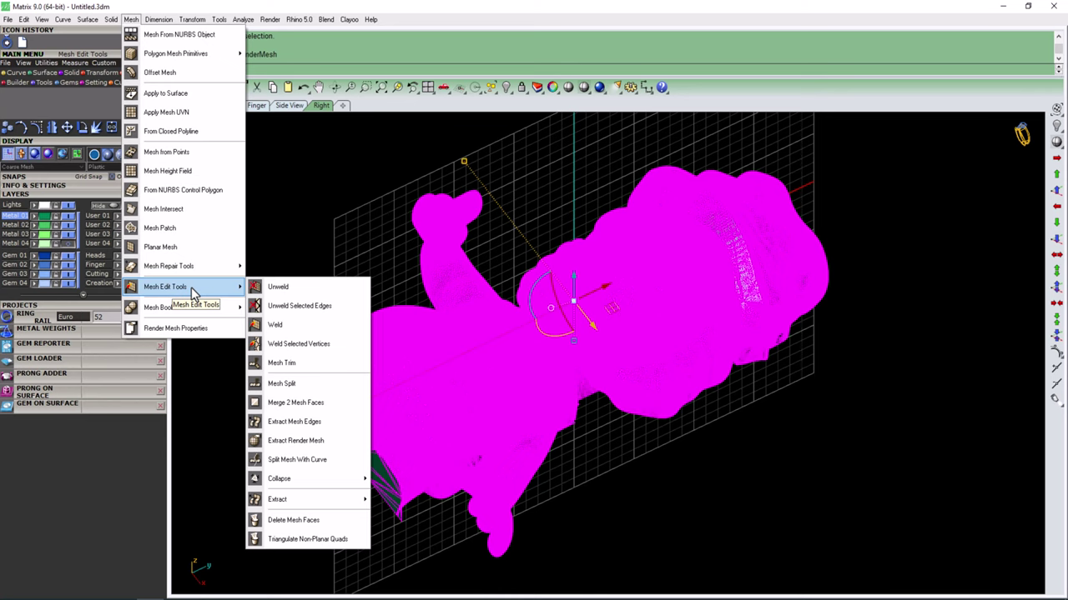
pyautogui.click(352, 541)
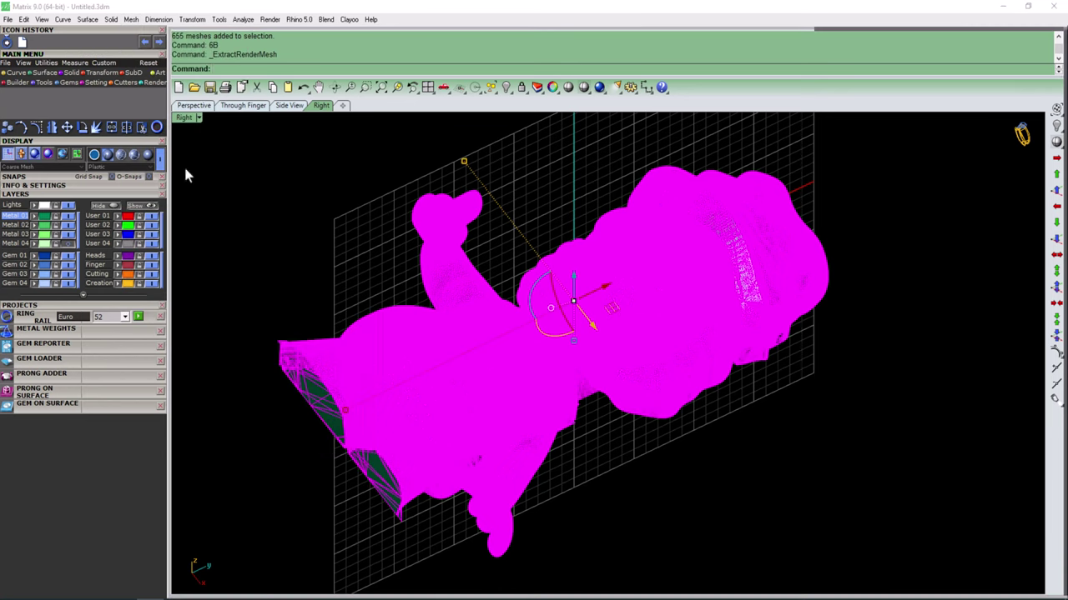
pyautogui.click(131, 19)
pyautogui.click(198, 314)
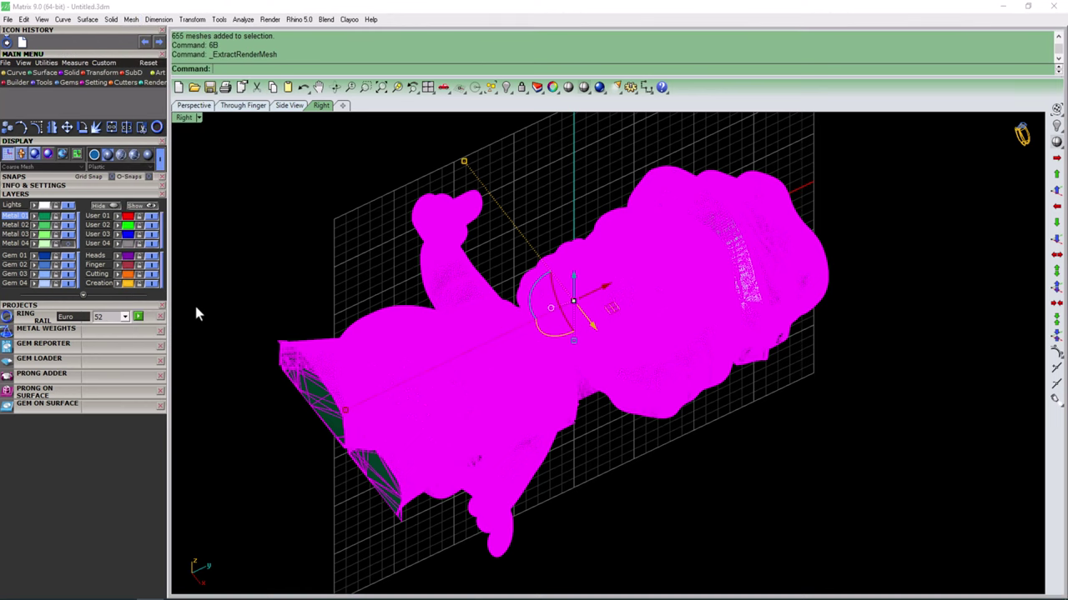
pyautogui.click(131, 19)
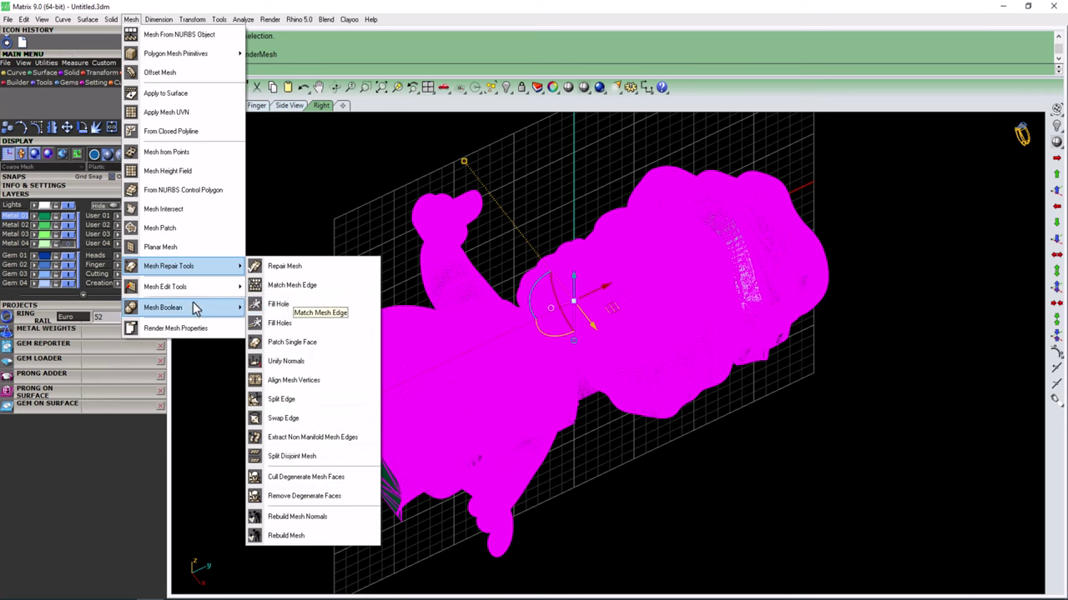
pyautogui.moveTo(165, 287)
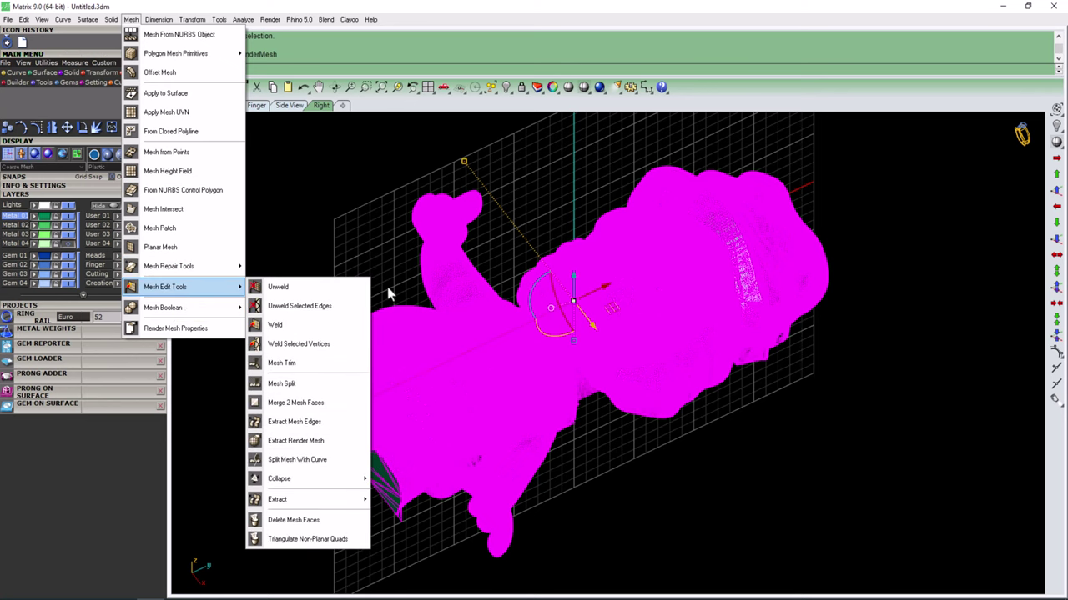
pyautogui.click(171, 312)
pyautogui.click(131, 19)
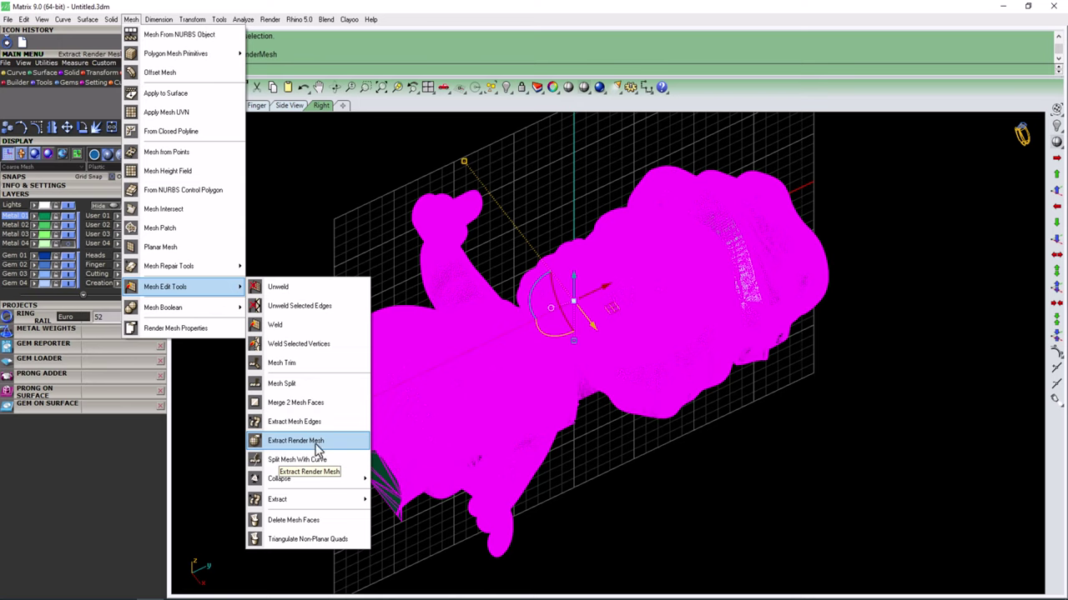
pyautogui.click(315, 442)
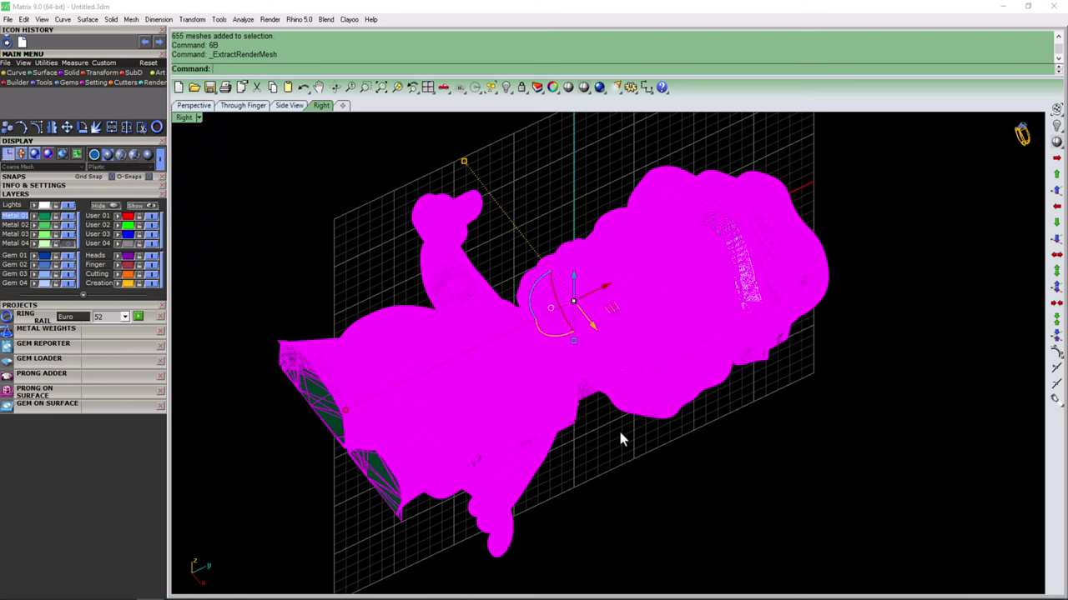
pyautogui.press('Delete')
# - Window-select all 655 meshes of the figurine
pyautogui.moveTo(618, 428)
pyautogui.mouseDown(button='right')
pyautogui.moveTo(491, 333)
pyautogui.moveTo(520, 369)
pyautogui.mouseUp(button='right')
pyautogui.click(490, 333)
pyautogui.press('Escape')
pyautogui.moveTo(612, 501); pyautogui.dragTo(829, 496, button='right')
pyautogui.moveTo(852, 497); pyautogui.dragTo(305, 133)
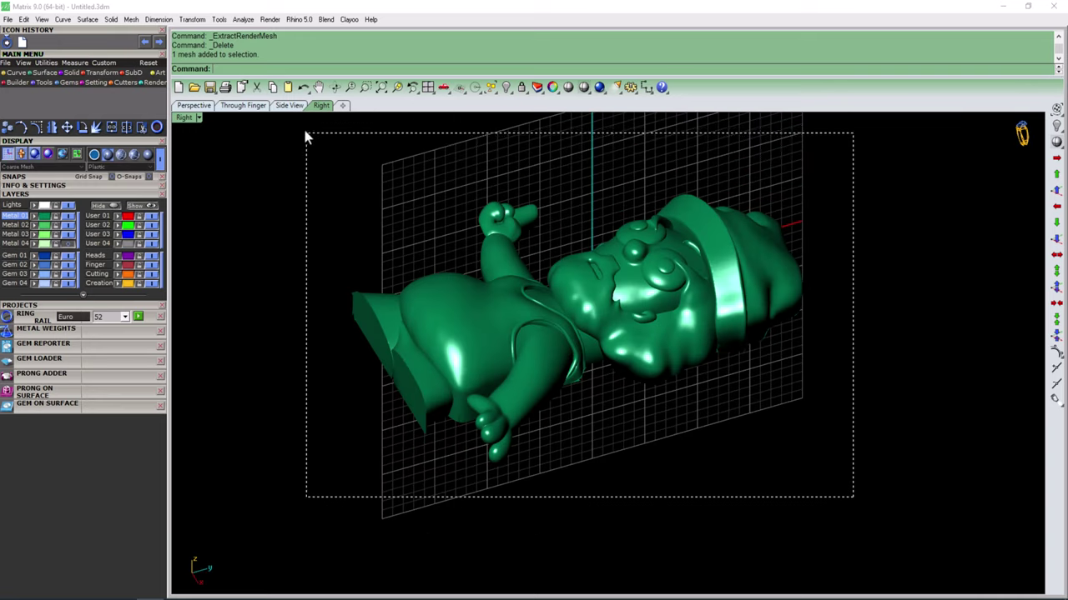
pyautogui.moveTo(570, 353); pyautogui.dragTo(620, 388, button='right')
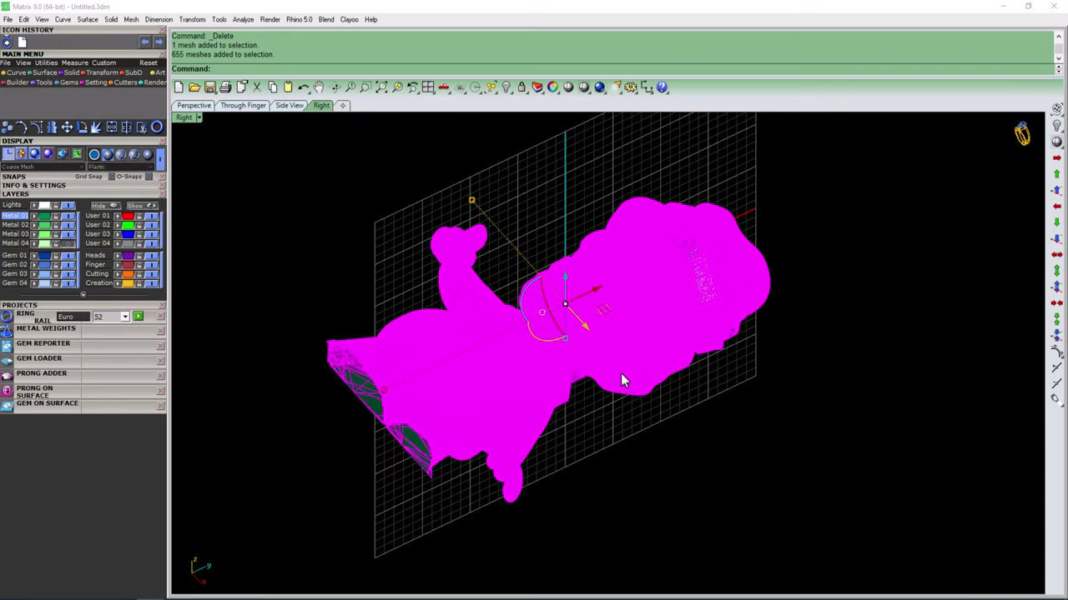
# - Run gvMeshRepair with DeleteInputObjects=On and MeshTolerance=0.01
pyautogui.press('Return')
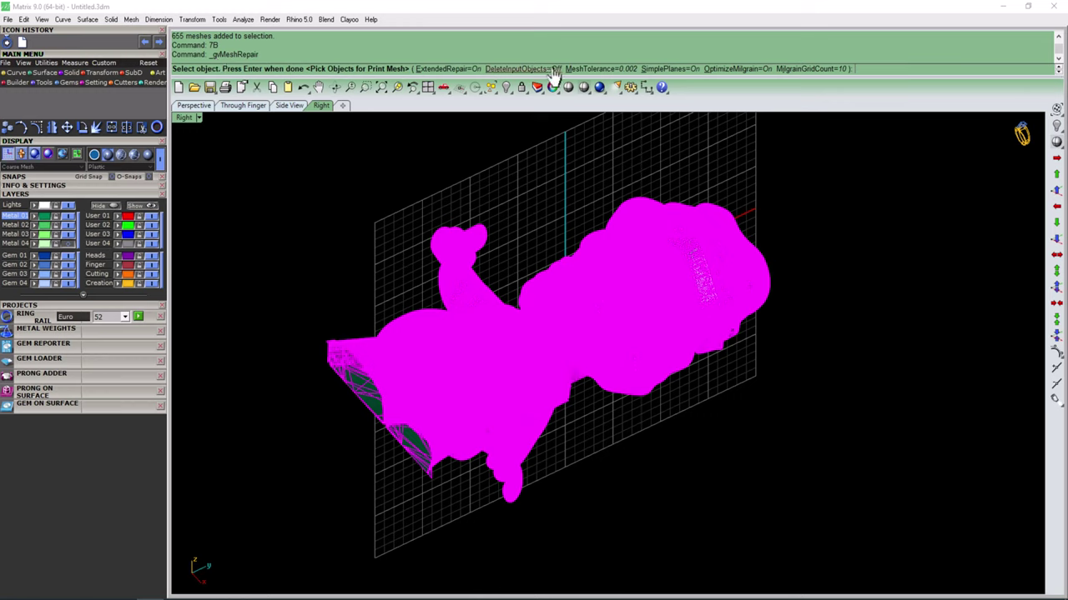
pyautogui.click(549, 70)
pyautogui.click(626, 70)
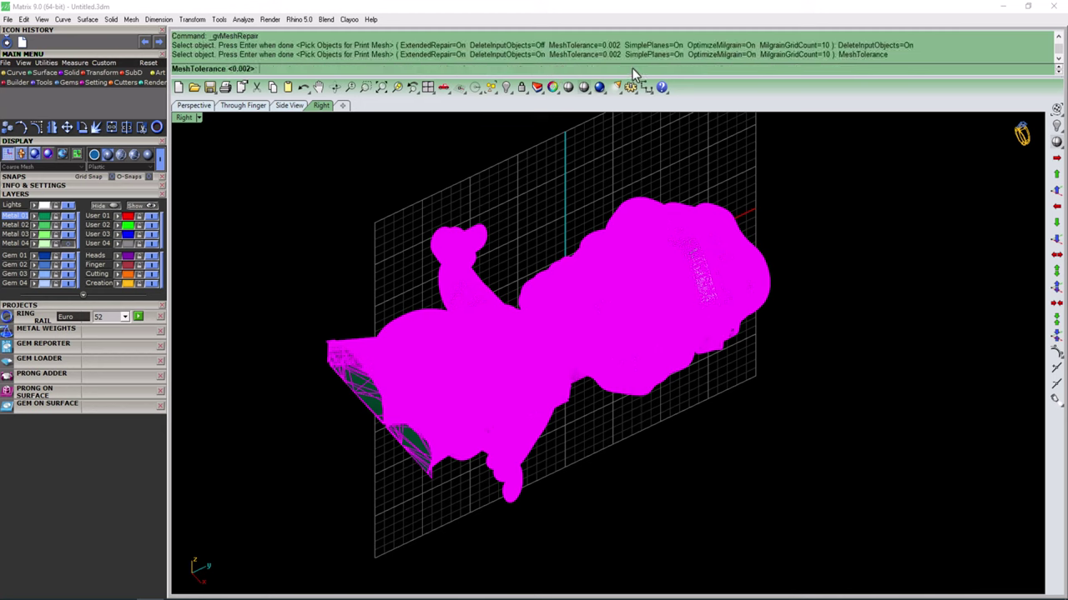
pyautogui.write('0.01')
pyautogui.press('Return')
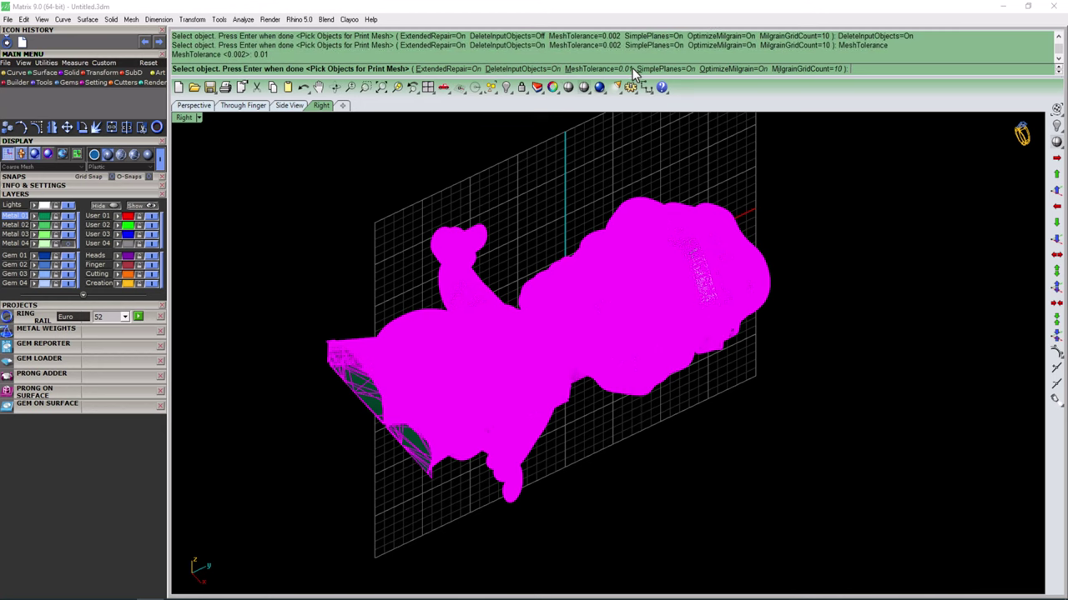
pyautogui.press('Return')
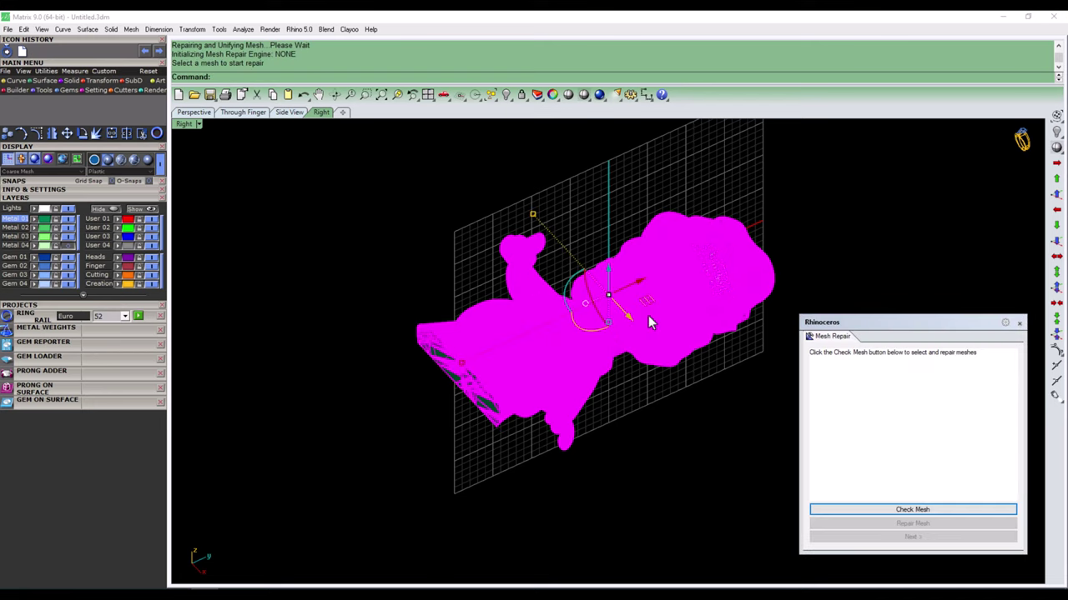
# - Close the mesh repair panel and select the repaired figurine
pyautogui.click(1019, 322)
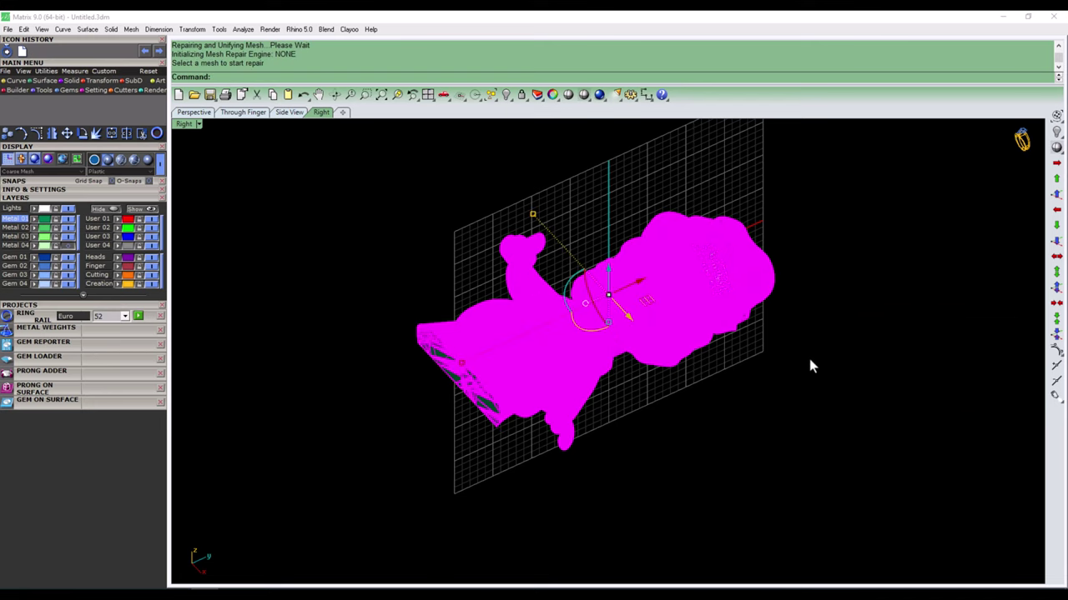
pyautogui.moveTo(810, 364); pyautogui.dragTo(696, 440, button='right')
pyautogui.click(679, 345)
pyautogui.moveTo(679, 345)
pyautogui.mouseDown(button='right')
pyautogui.moveTo(768, 250)
pyautogui.moveTo(543, 489)
pyautogui.moveTo(726, 364)
pyautogui.mouseUp(button='right')
pyautogui.click(726, 365)
# - Export the figure as OBJ over the existing Desktop file 'main part', then minimize Matrix
pyautogui.hotkey('ctrl', 'e')
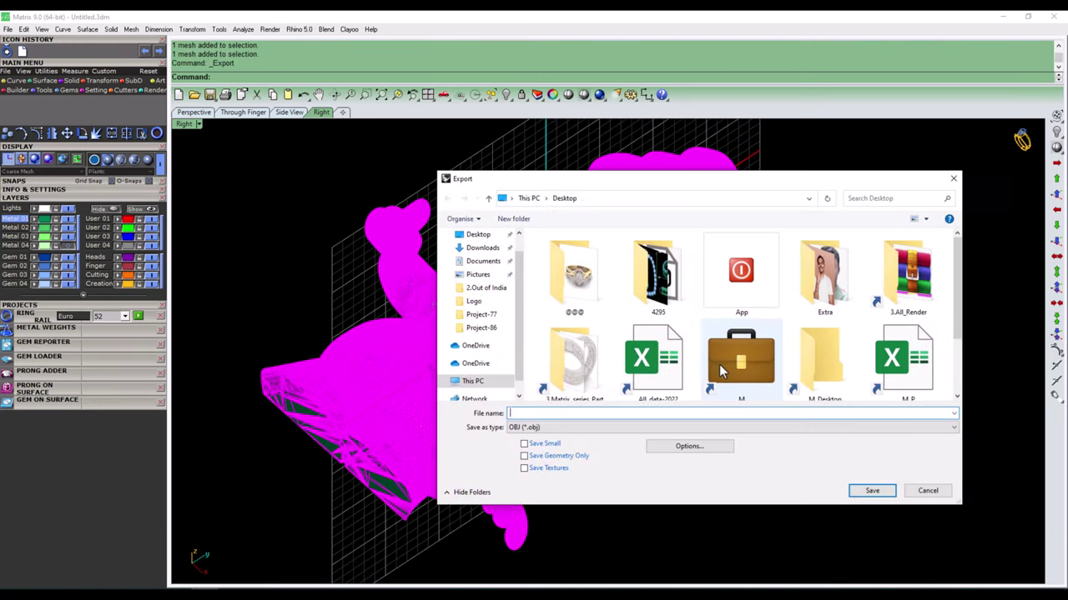
pyautogui.scroll(-2, 697, 354)
pyautogui.click(573, 358)
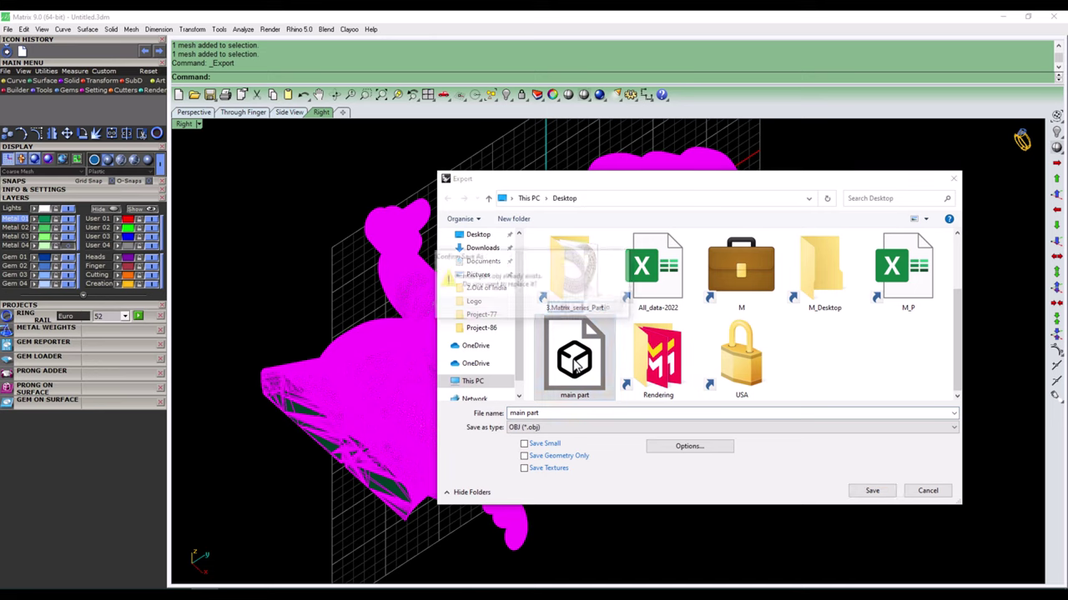
pyautogui.doubleClick(573, 358)
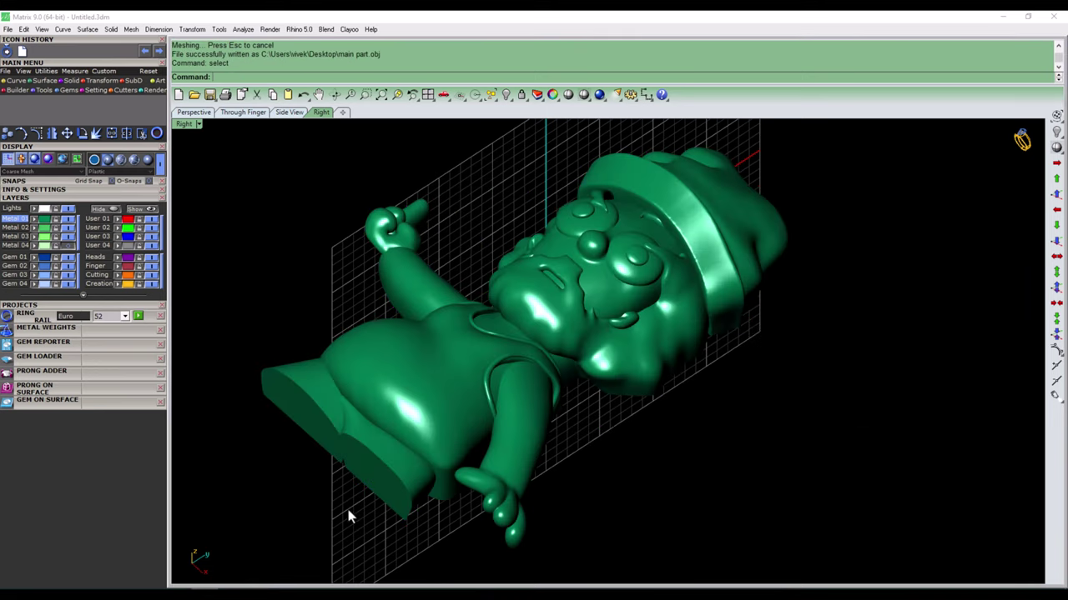
pyautogui.click(1000, 17)
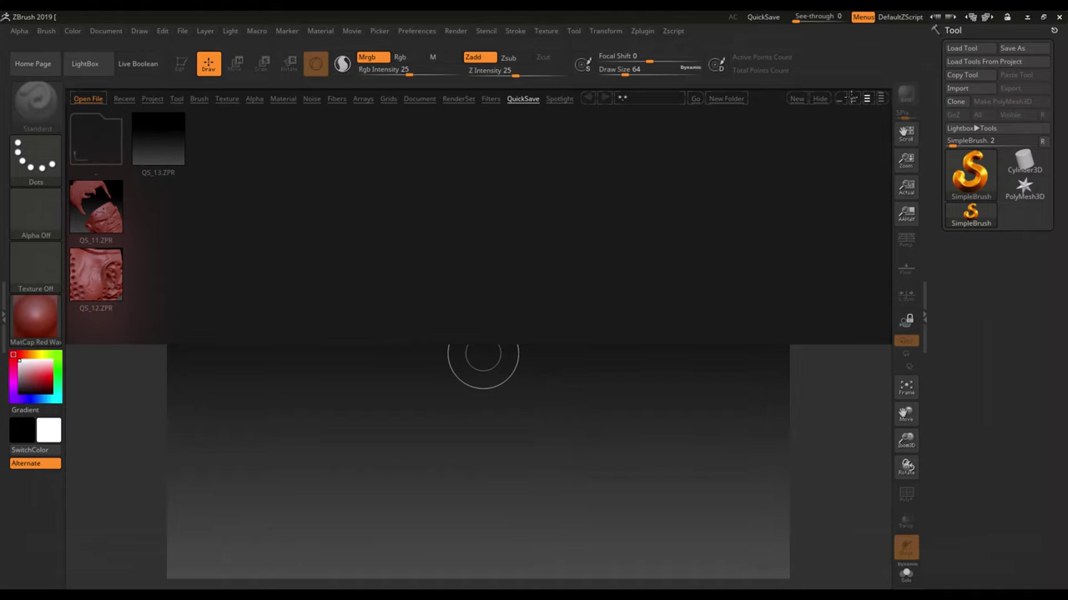
# - Import main part.obj from the Desktop, draw it on the canvas in Edit mode, and frame its cut side
pyautogui.click(819, 97)
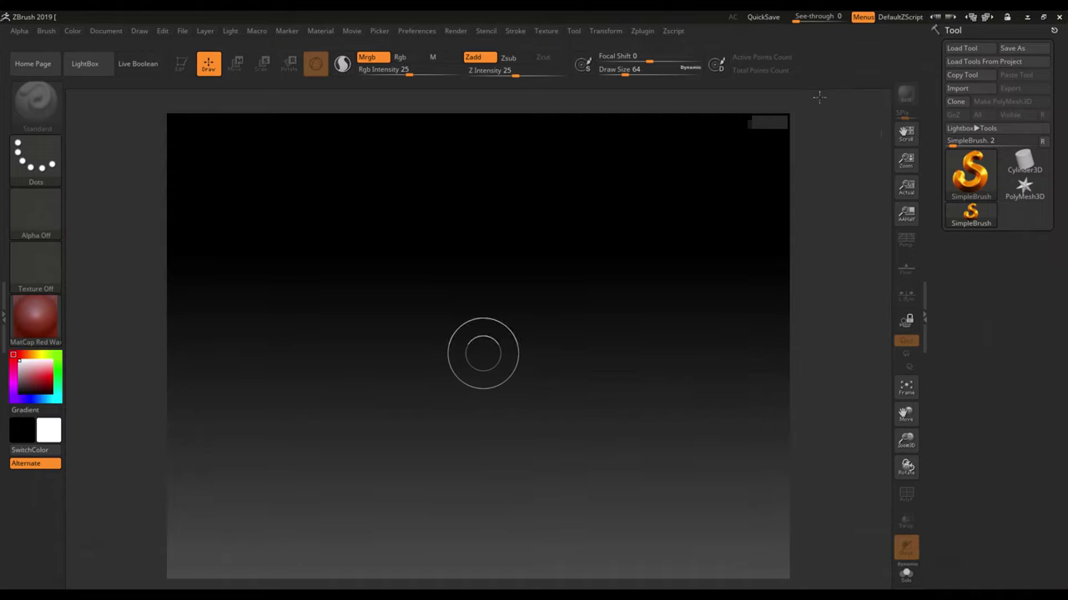
pyautogui.click(965, 87)
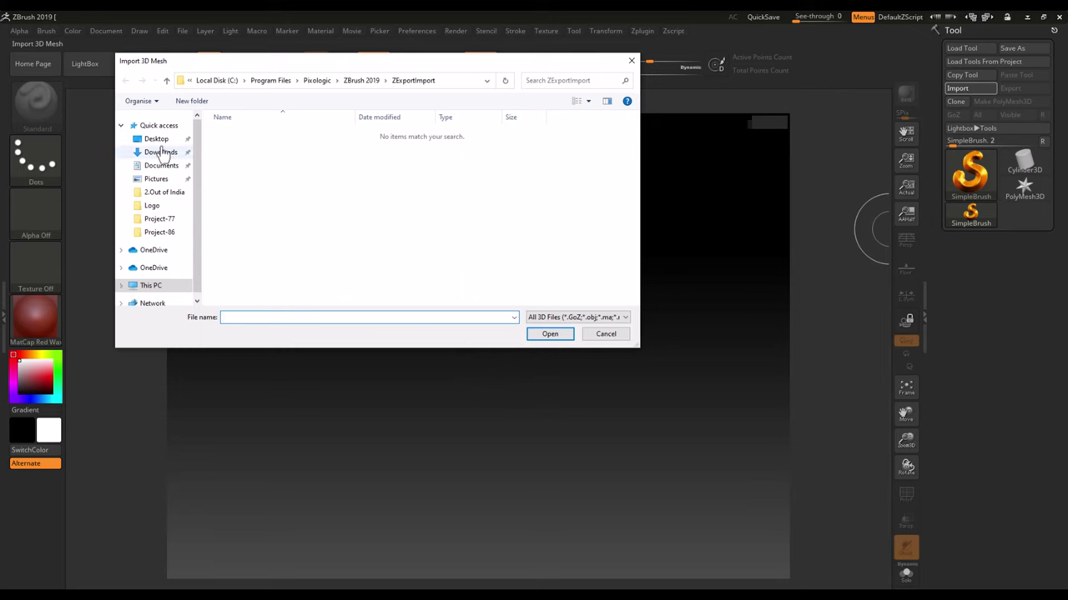
pyautogui.click(156, 139)
pyautogui.scroll(-1, 350, 211)
pyautogui.doubleClick(252, 251)
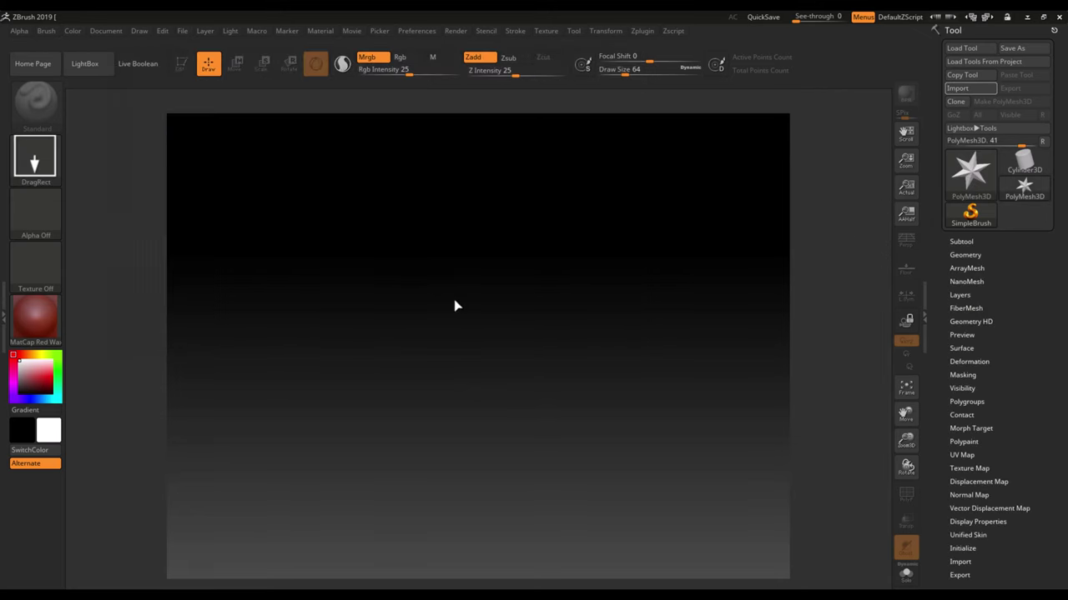
pyautogui.moveTo(506, 324); pyautogui.dragTo(525, 493)
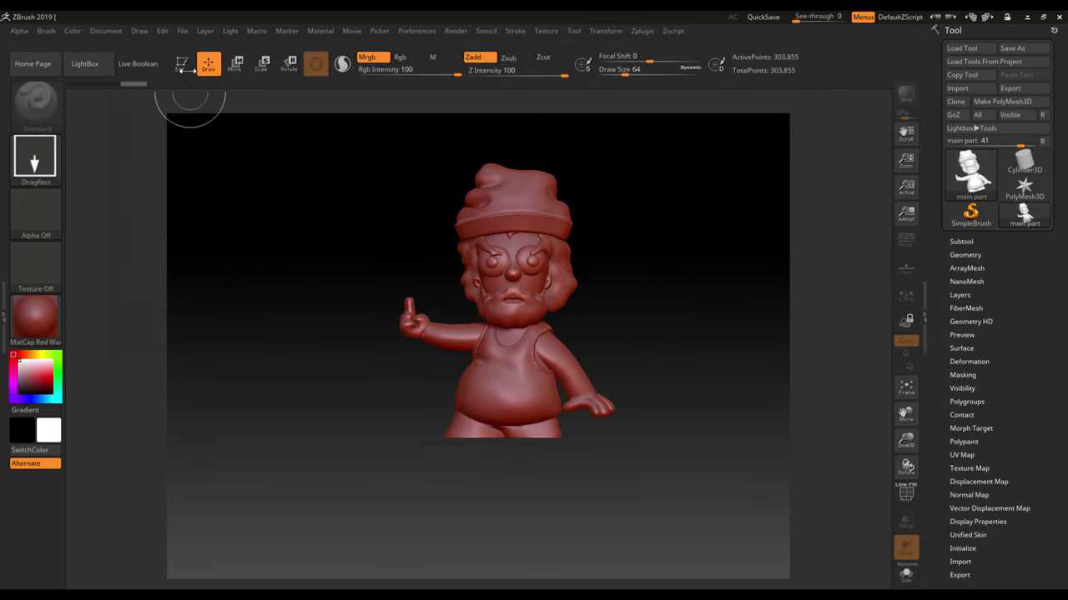
pyautogui.click(181, 64)
pyautogui.moveTo(608, 295)
pyautogui.mouseDown()
pyautogui.moveTo(588, 303)
pyautogui.moveTo(628, 306)
pyautogui.mouseUp()
pyautogui.moveTo(636, 295)
pyautogui.keyDown('ctrl'); pyautogui.mouseDown(button='right')
pyautogui.moveTo(639, 308)
pyautogui.moveTo(658, 295)
pyautogui.moveTo(572, 337)
pyautogui.moveTo(566, 331)
pyautogui.mouseUp(button='right'); pyautogui.keyUp('ctrl')
# - Append a Cylinder3D subtool and make it the active subtool
pyautogui.click(961, 241)
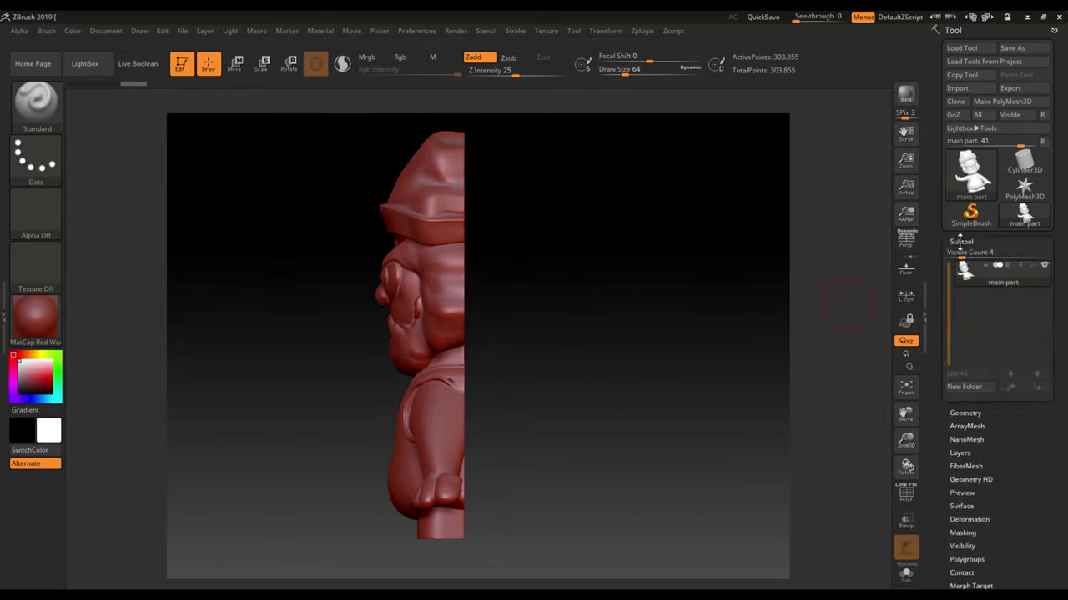
pyautogui.click(1012, 453)
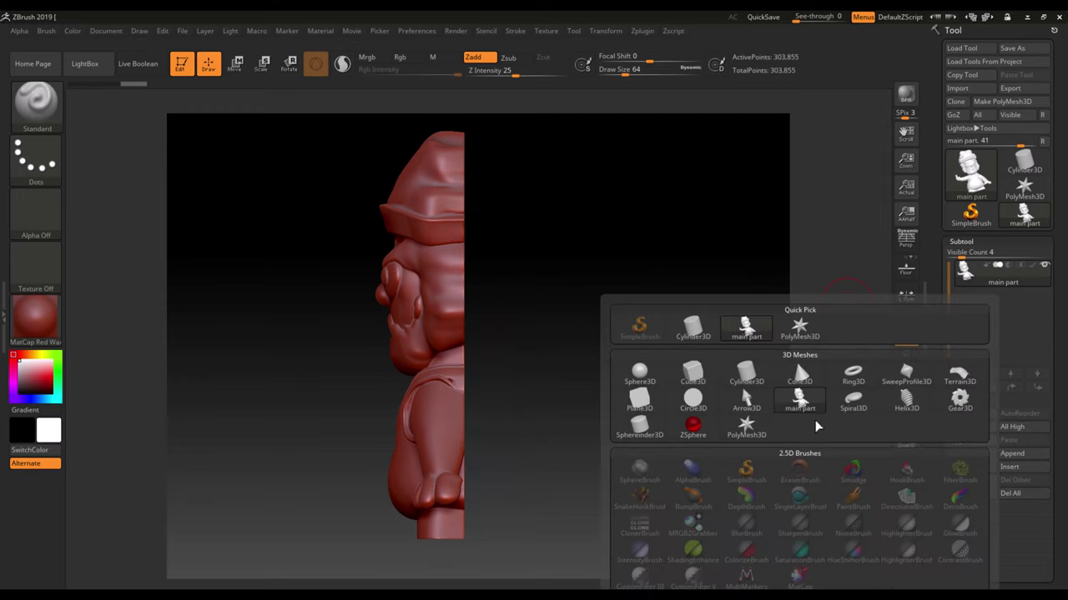
pyautogui.click(747, 379)
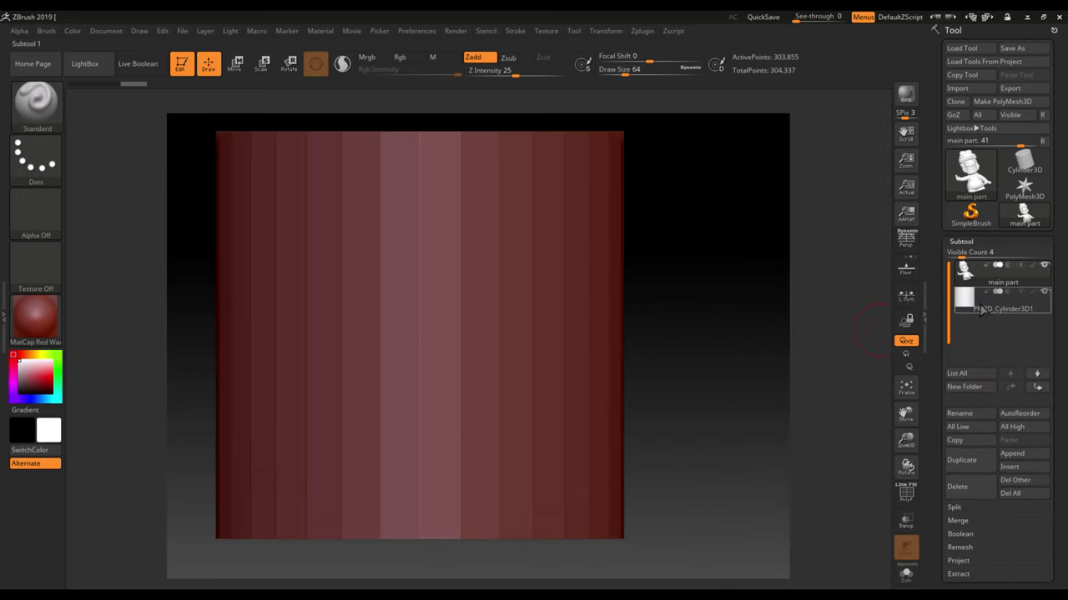
pyautogui.click(992, 309)
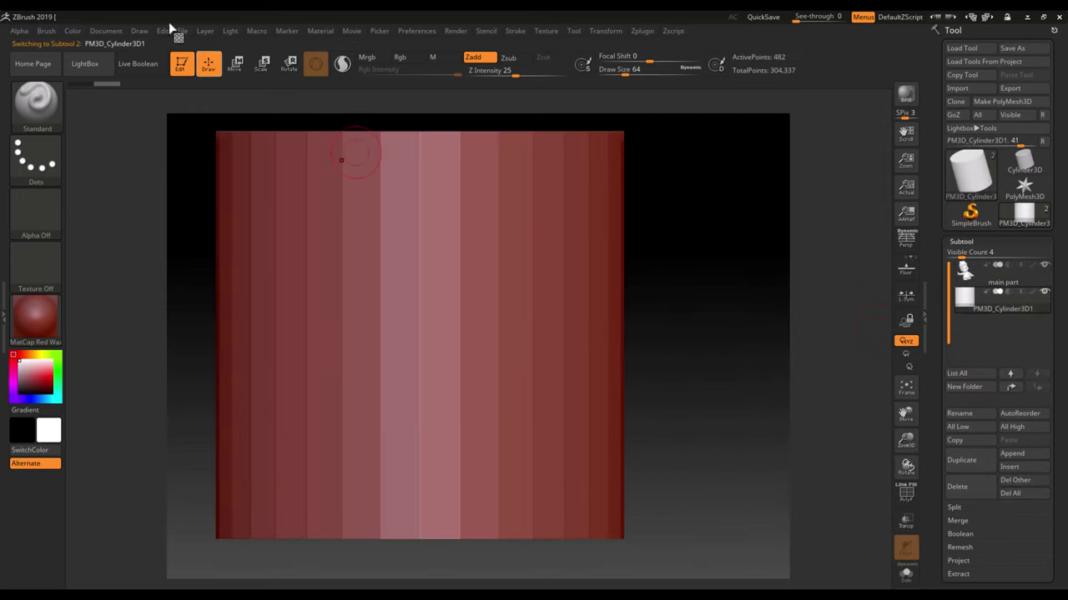
pyautogui.click(238, 68)
# - Turn the cylinder 90°, shrink it into a small peg, and place it against the figure's cut face
pyautogui.moveTo(477, 344); pyautogui.dragTo(415, 317)
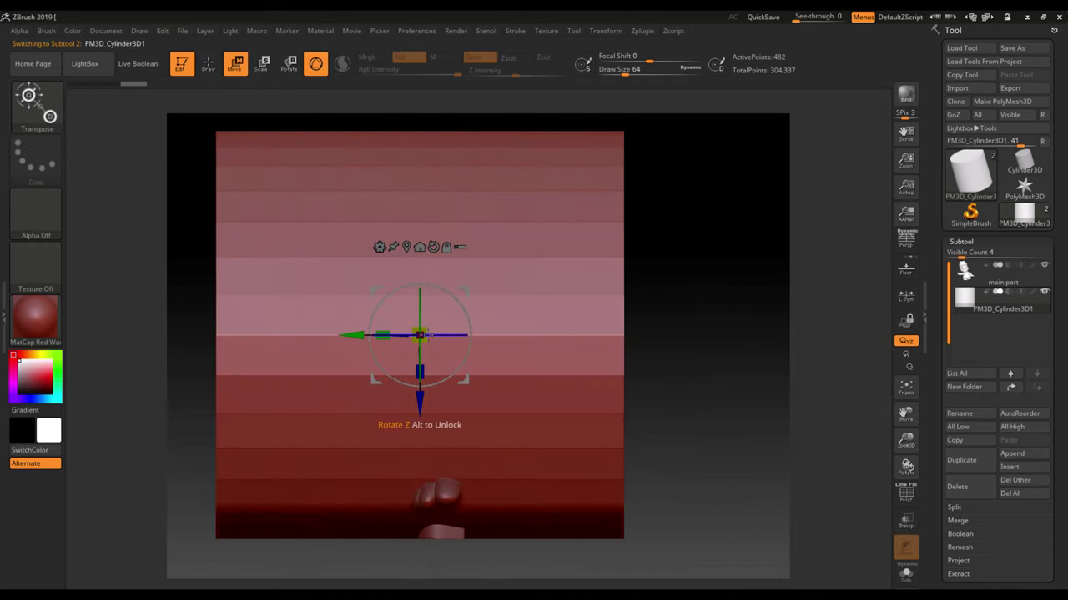
pyautogui.moveTo(419, 335)
pyautogui.mouseDown()
pyautogui.moveTo(298, 465)
pyautogui.moveTo(272, 472)
pyautogui.mouseUp()
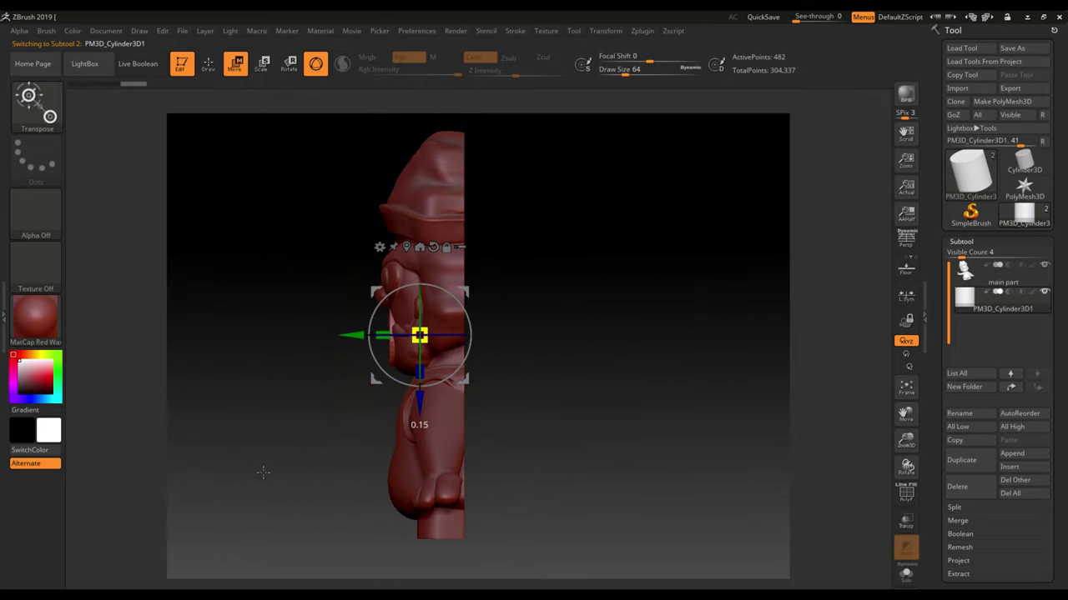
pyautogui.moveTo(343, 335)
pyautogui.mouseDown()
pyautogui.moveTo(411, 341)
pyautogui.moveTo(485, 404)
pyautogui.moveTo(477, 354)
pyautogui.mouseUp()
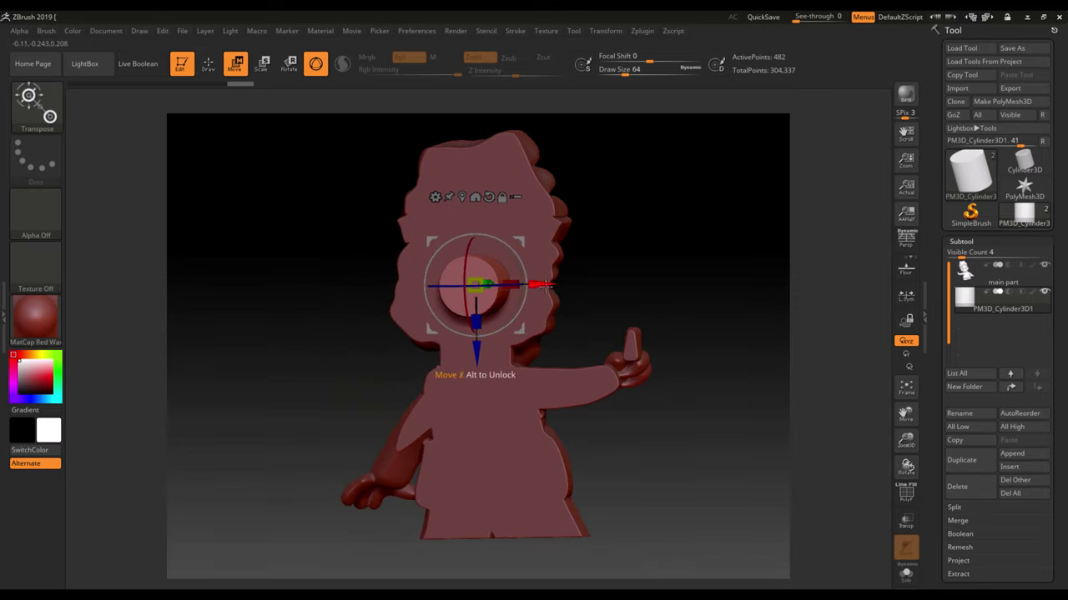
pyautogui.moveTo(567, 288); pyautogui.dragTo(660, 297)
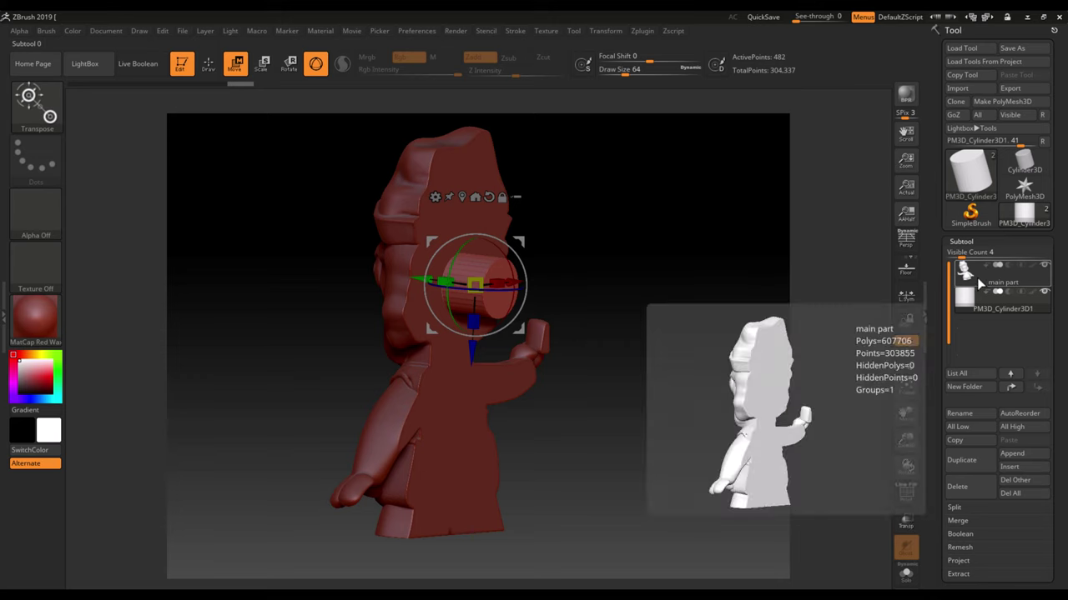
# - DynaMesh the main part subtool at resolution 808, giving 740,398 points
pyautogui.click(979, 284)
pyautogui.click(968, 245)
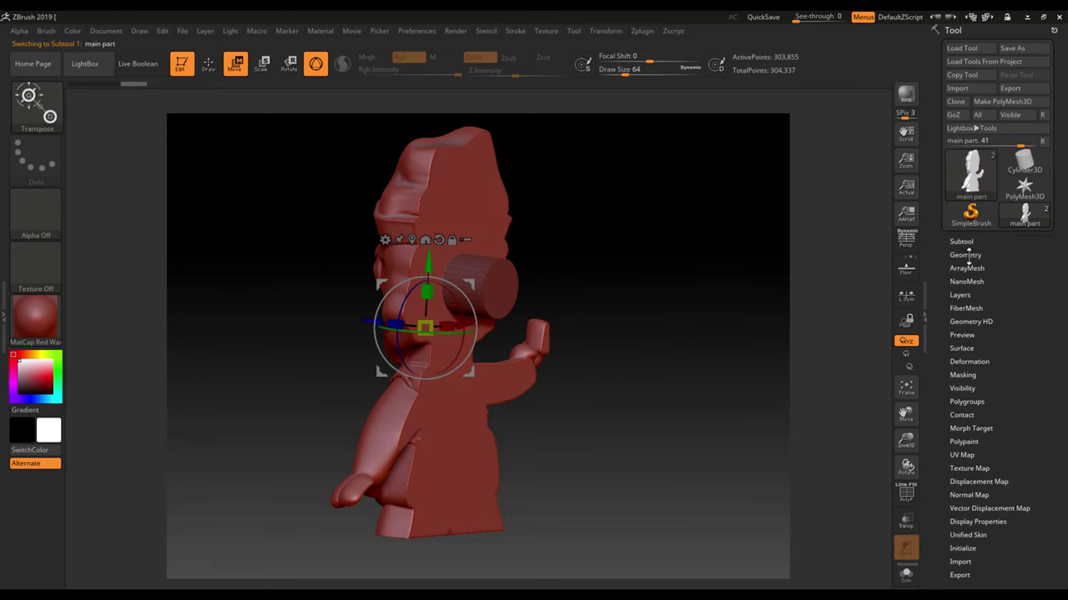
pyautogui.click(966, 255)
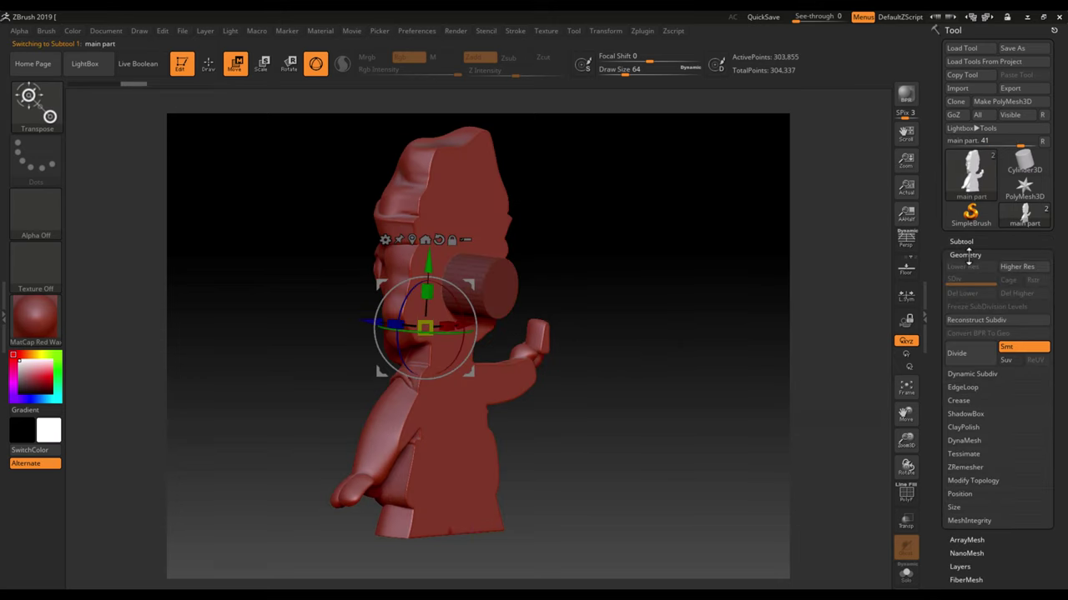
pyautogui.click(965, 442)
pyautogui.moveTo(948, 481); pyautogui.dragTo(972, 483)
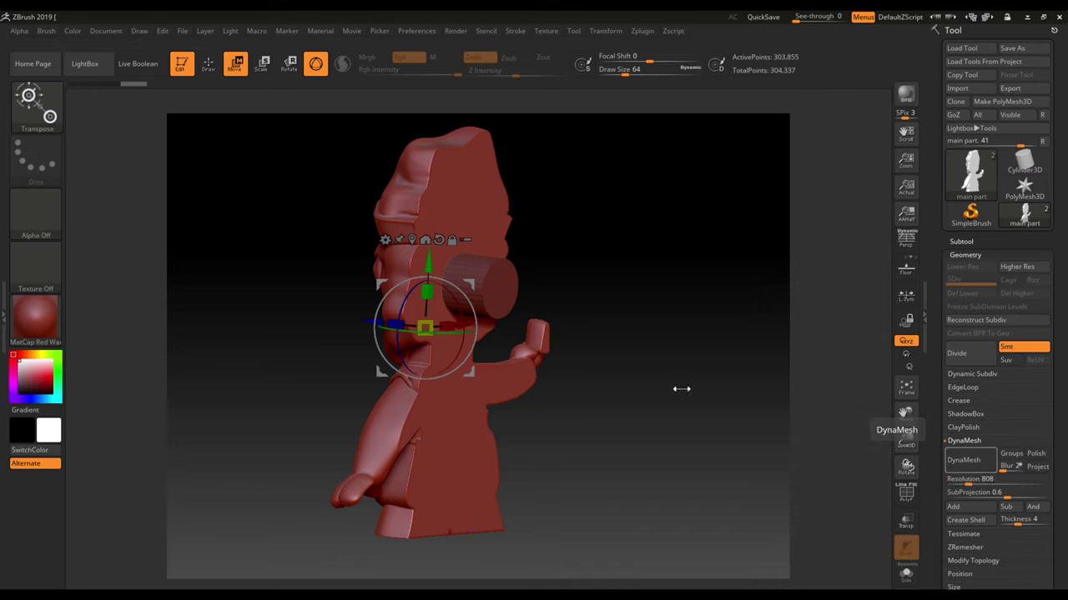
pyautogui.click(963, 460)
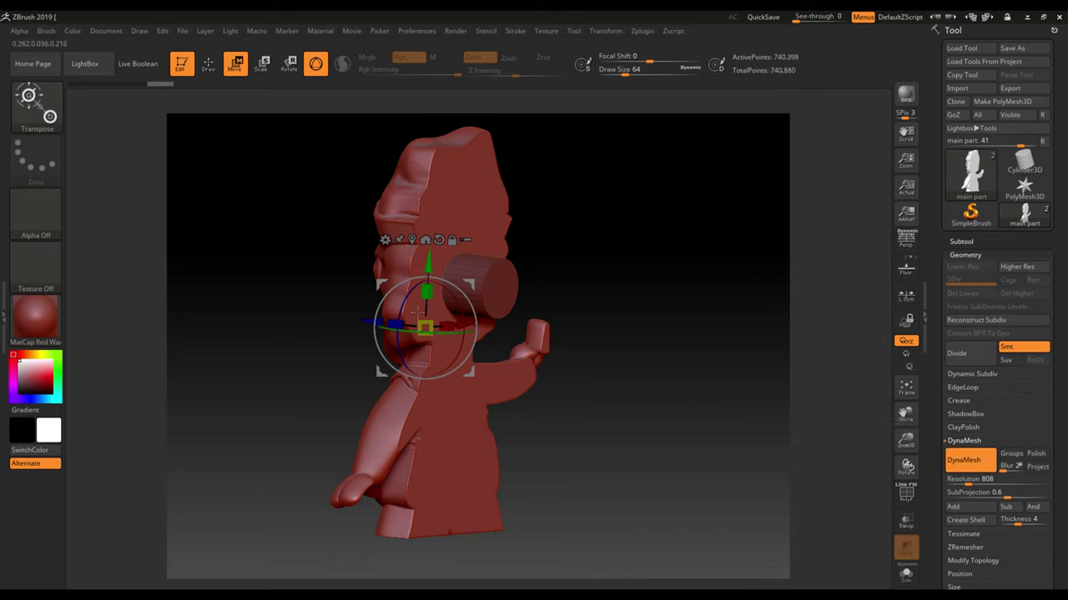
pyautogui.moveTo(596, 455)
pyautogui.mouseDown()
pyautogui.moveTo(568, 436)
pyautogui.moveTo(467, 467)
pyautogui.moveTo(472, 484)
pyautogui.moveTo(588, 381)
pyautogui.moveTo(643, 429)
pyautogui.moveTo(714, 431)
pyautogui.moveTo(609, 442)
pyautogui.moveTo(643, 435)
pyautogui.mouseUp()
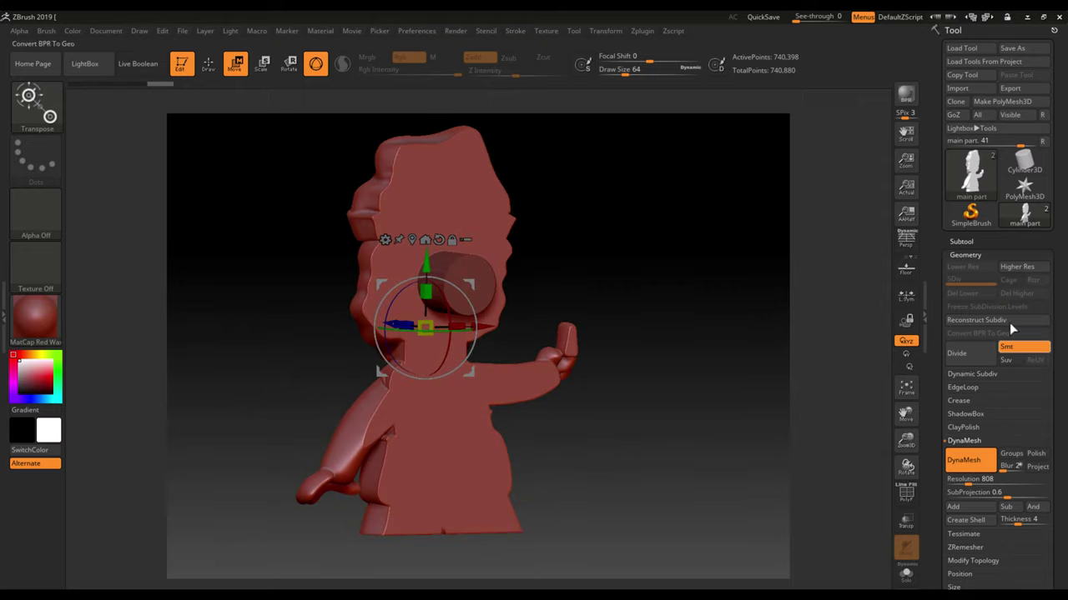
# - DynaMesh the PM3D_Cylinder3D1 peg at resolution 784 (60,561 points), then reselect main part
pyautogui.click(961, 241)
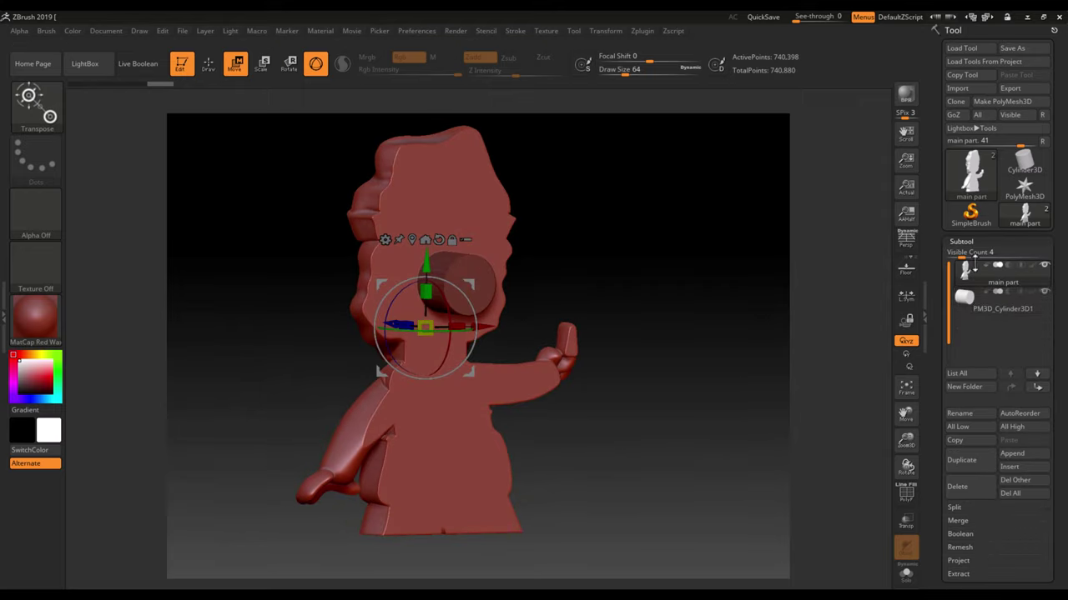
pyautogui.click(980, 307)
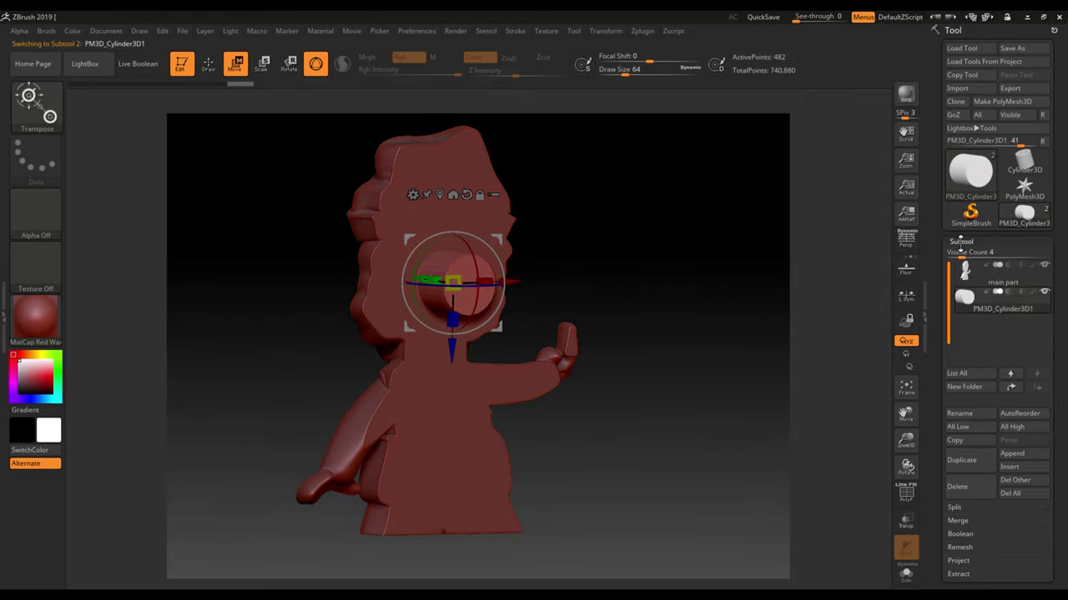
pyautogui.click(961, 241)
pyautogui.click(965, 254)
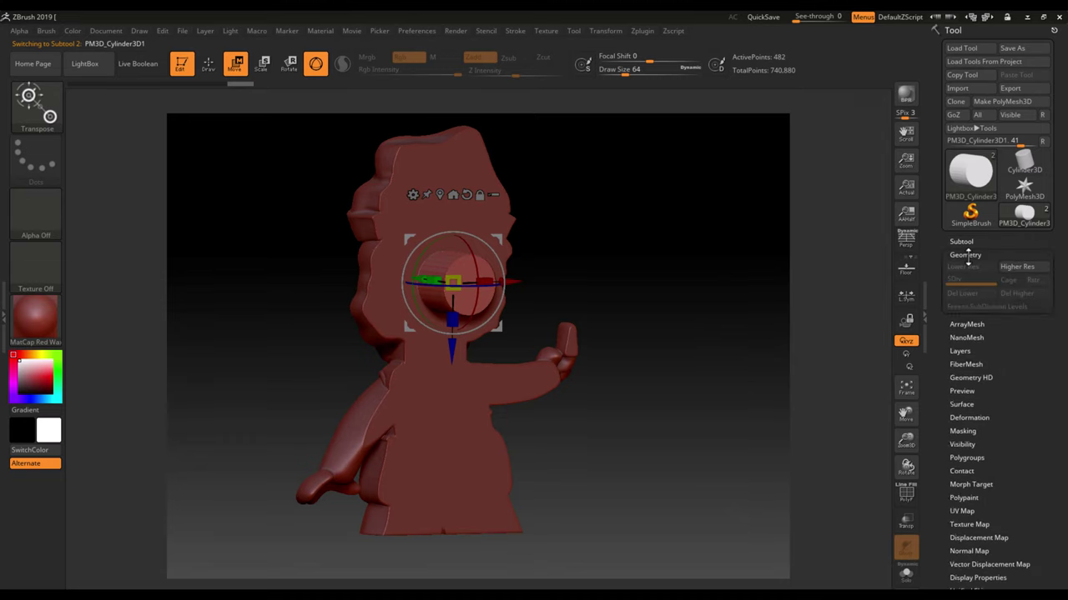
pyautogui.moveTo(950, 485); pyautogui.dragTo(964, 485)
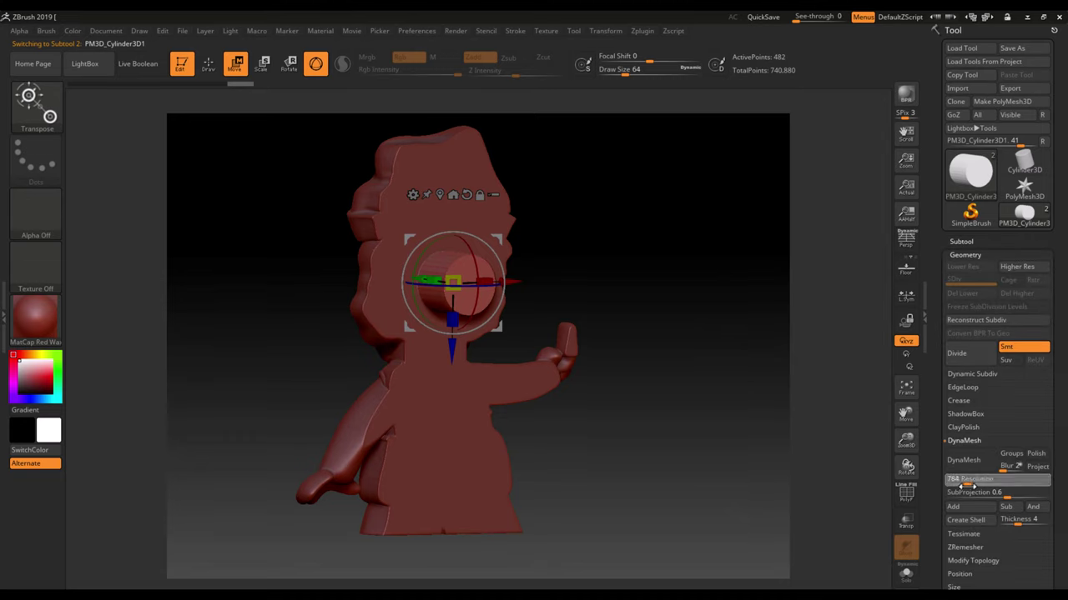
pyautogui.click(963, 460)
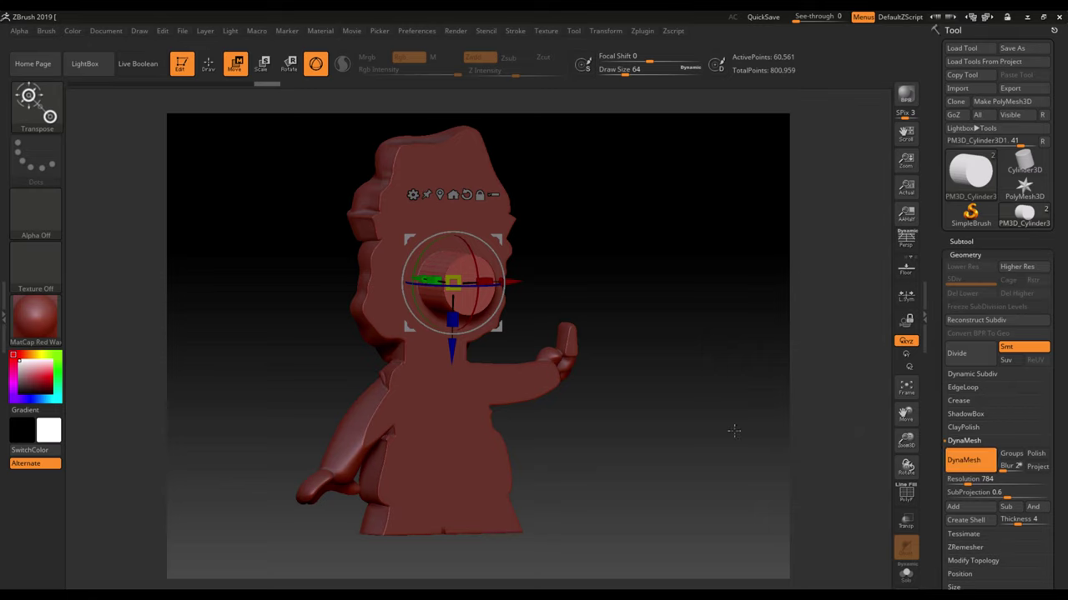
pyautogui.click(961, 241)
pyautogui.moveTo(1003, 297)
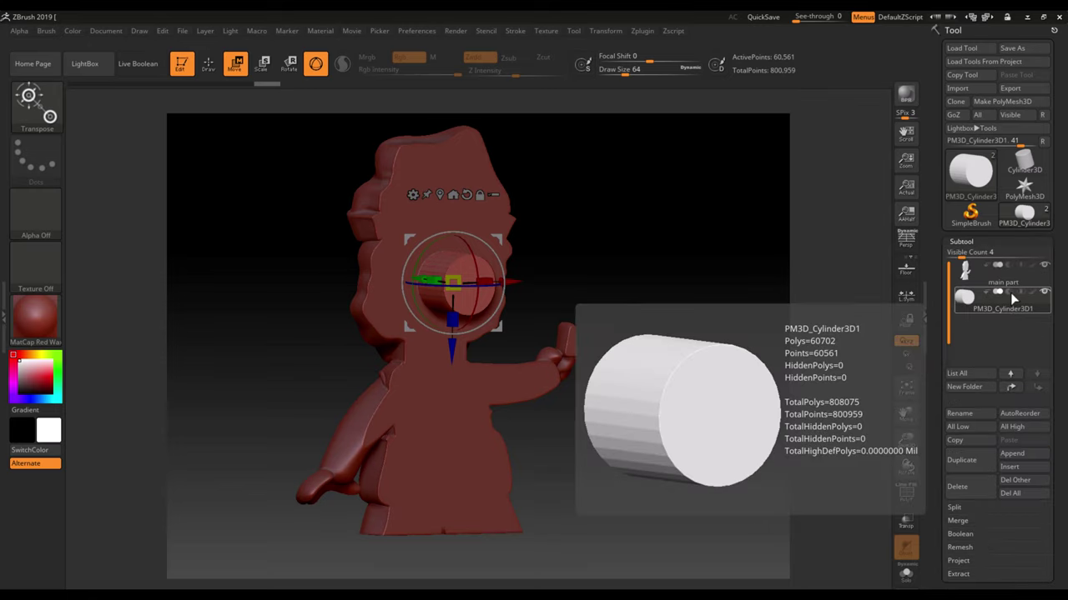
pyautogui.click(978, 285)
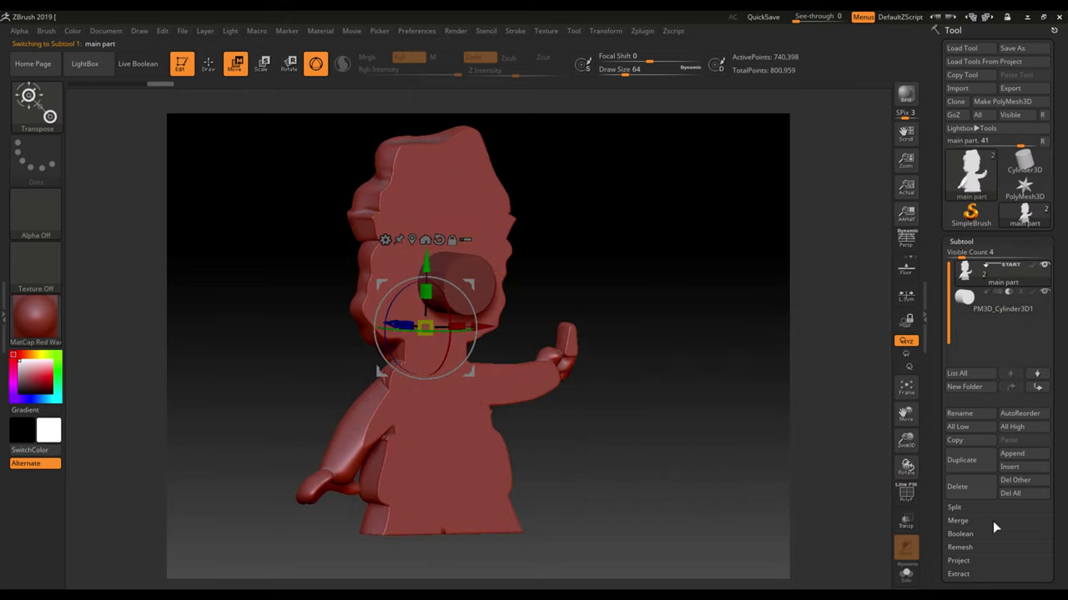
# - Merge Down the cylinder peg into main part, leaving one 800,959-point subtool
pyautogui.click(957, 521)
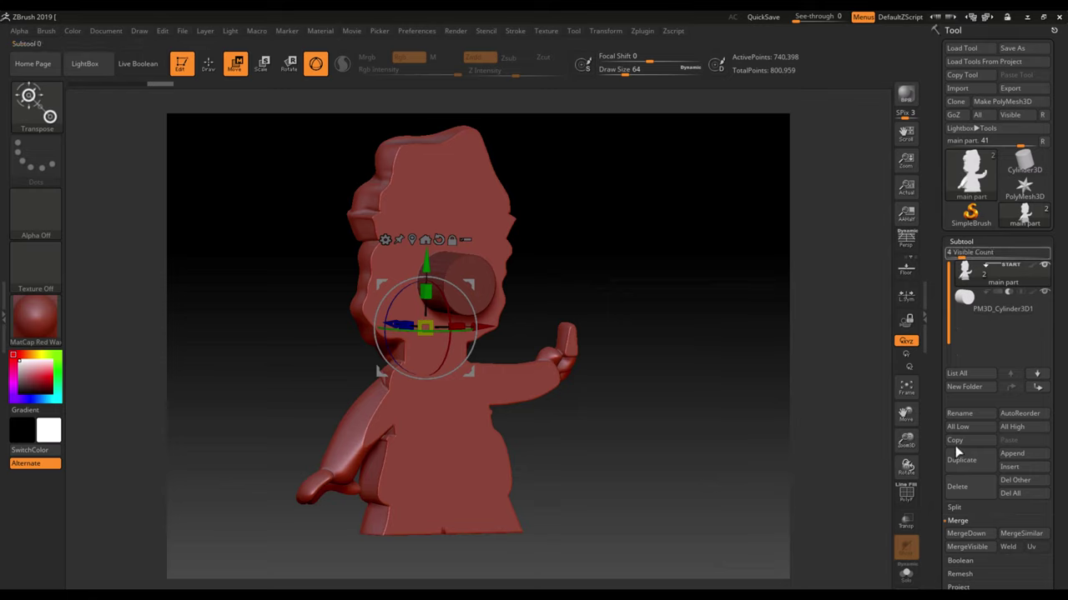
pyautogui.click(980, 539)
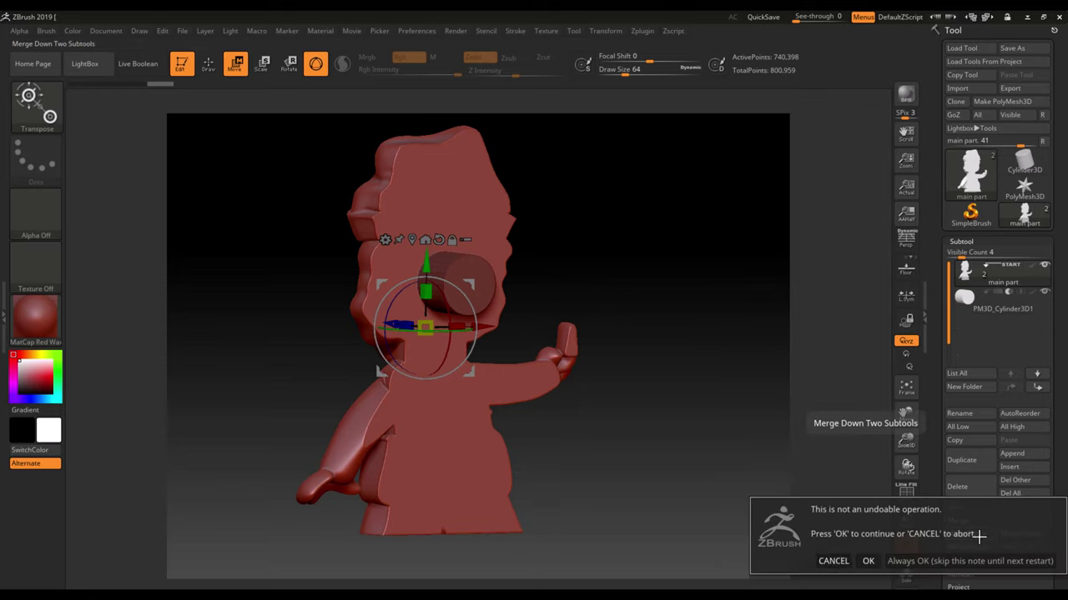
pyautogui.click(870, 560)
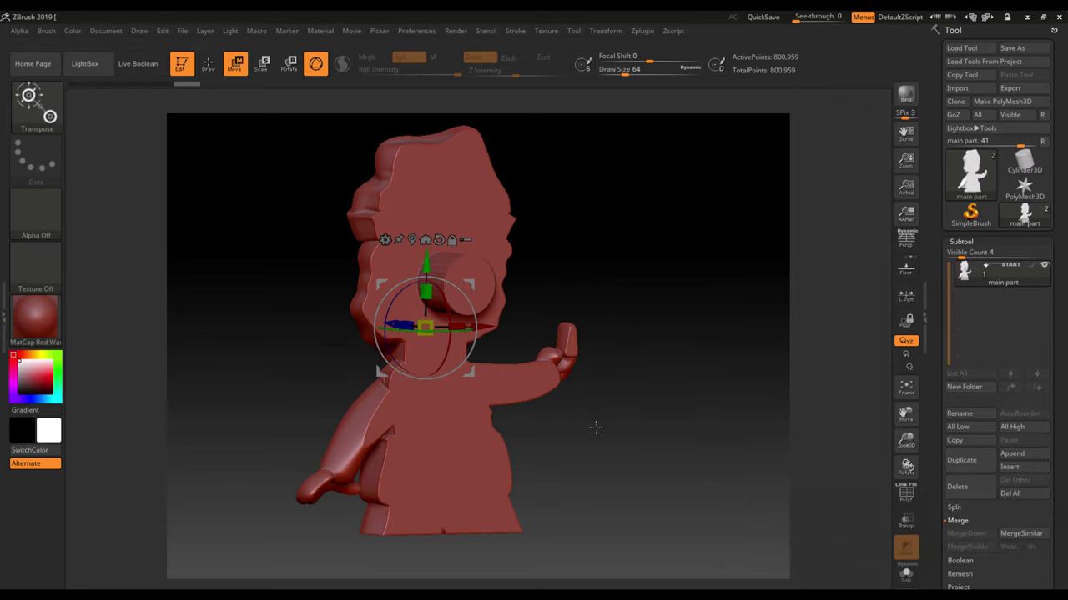
pyautogui.moveTo(600, 388)
pyautogui.mouseDown()
pyautogui.moveTo(622, 442)
pyautogui.moveTo(634, 442)
pyautogui.mouseUp()
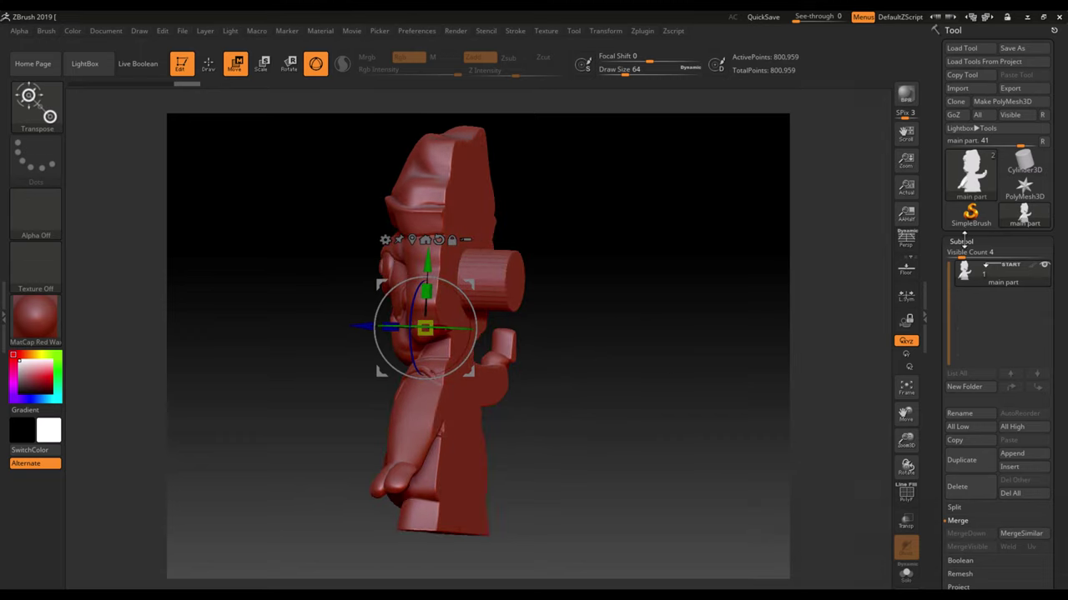
# - Open Geometry > DynaMesh and undo a trial Create Shell at thickness 9
pyautogui.click(962, 241)
pyautogui.click(965, 255)
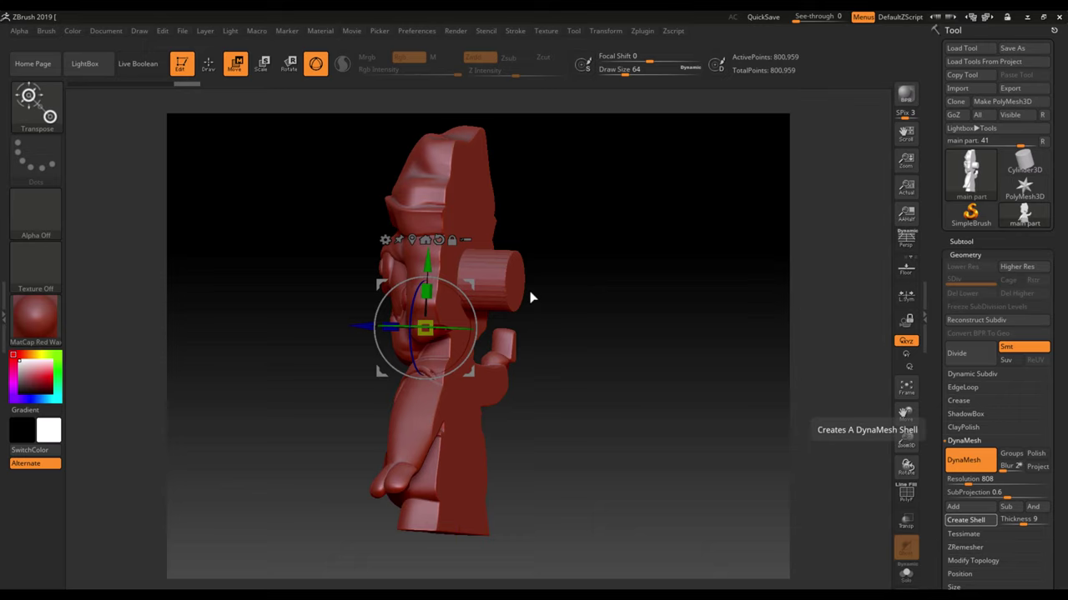
pyautogui.moveTo(595, 311)
pyautogui.mouseDown()
pyautogui.moveTo(549, 314)
pyautogui.moveTo(662, 311)
pyautogui.mouseUp()
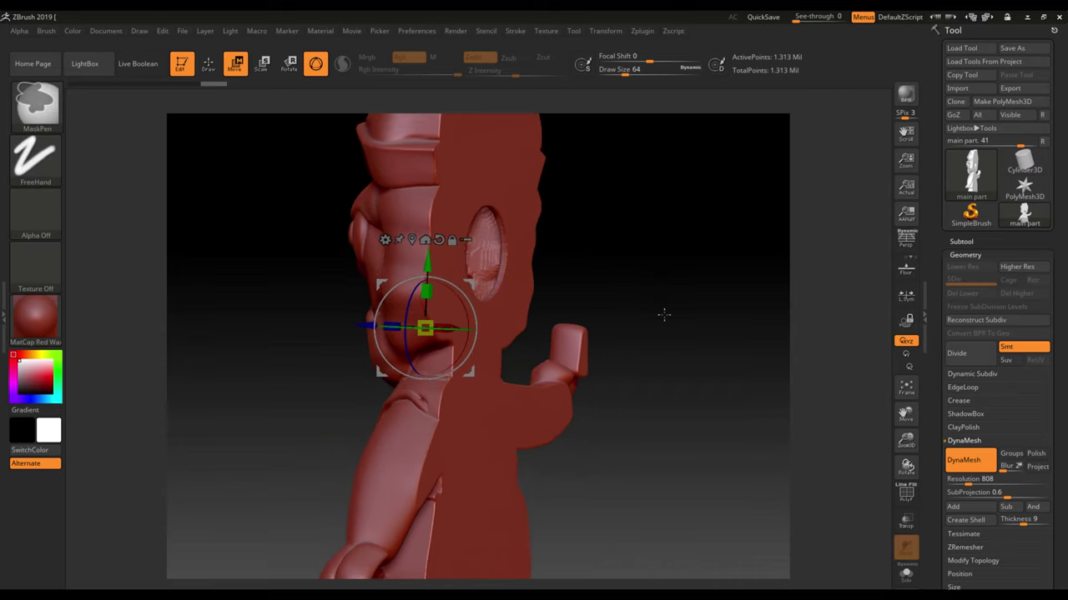
pyautogui.keyDown('alt'); pyautogui.moveTo(655, 247); pyautogui.dragTo(524, 313); pyautogui.keyUp('alt')
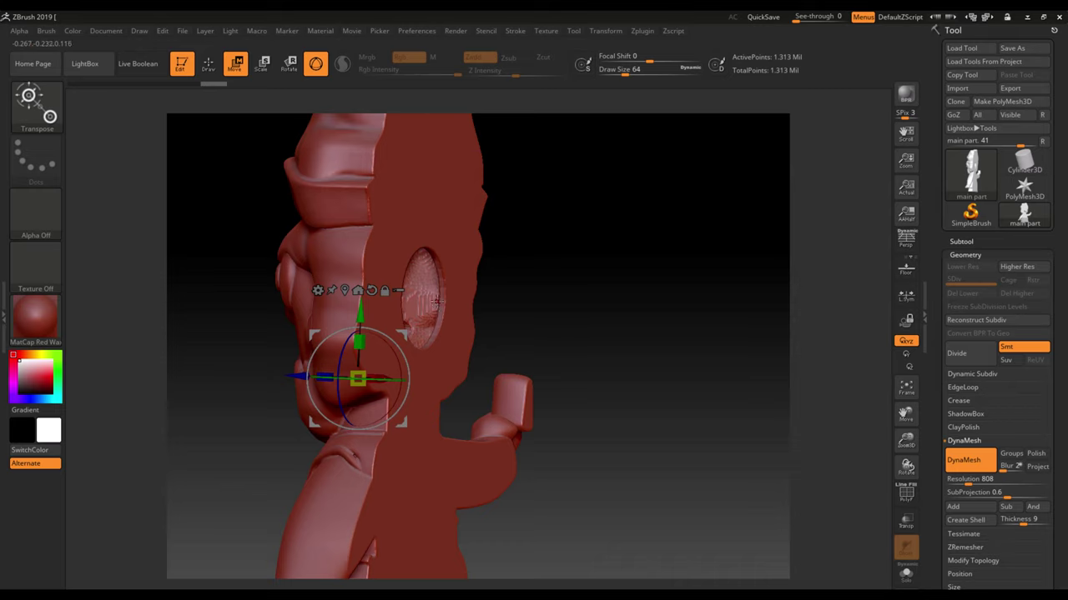
pyautogui.press('ctrl')
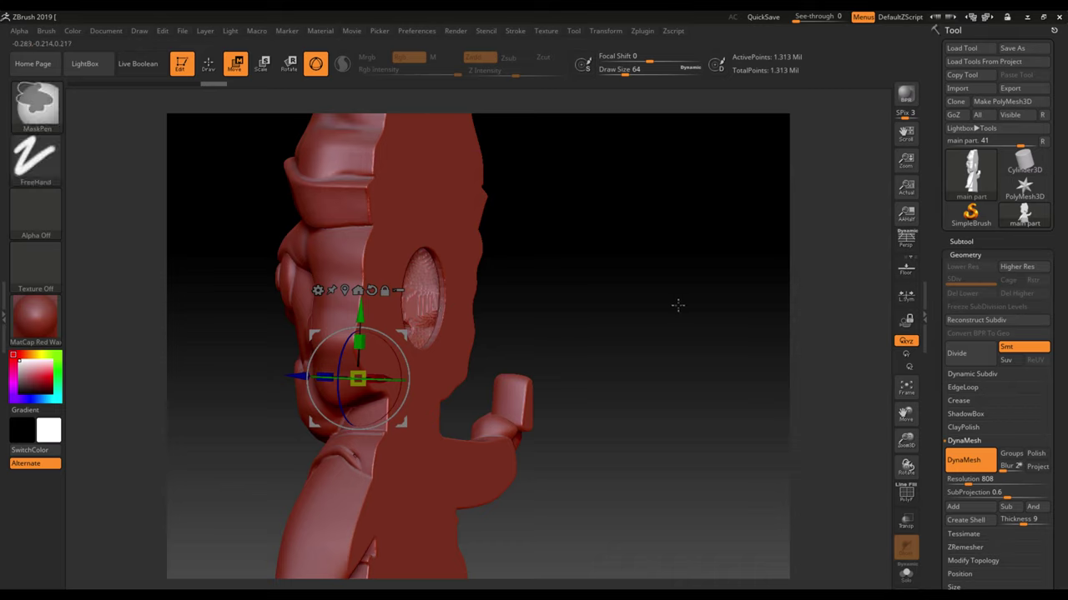
pyautogui.hotkey('ctrl', 'z')
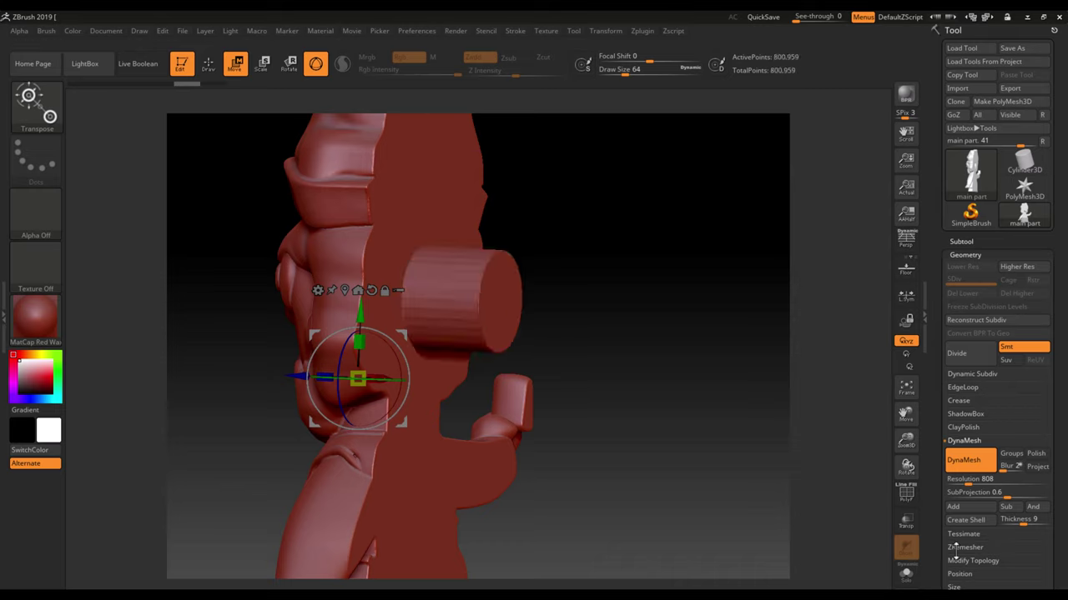
# - Create a DynaMesh shell at thickness 14, leaving a round socket, and orbit to inspect it
pyautogui.moveTo(1023, 520); pyautogui.dragTo(1027, 521)
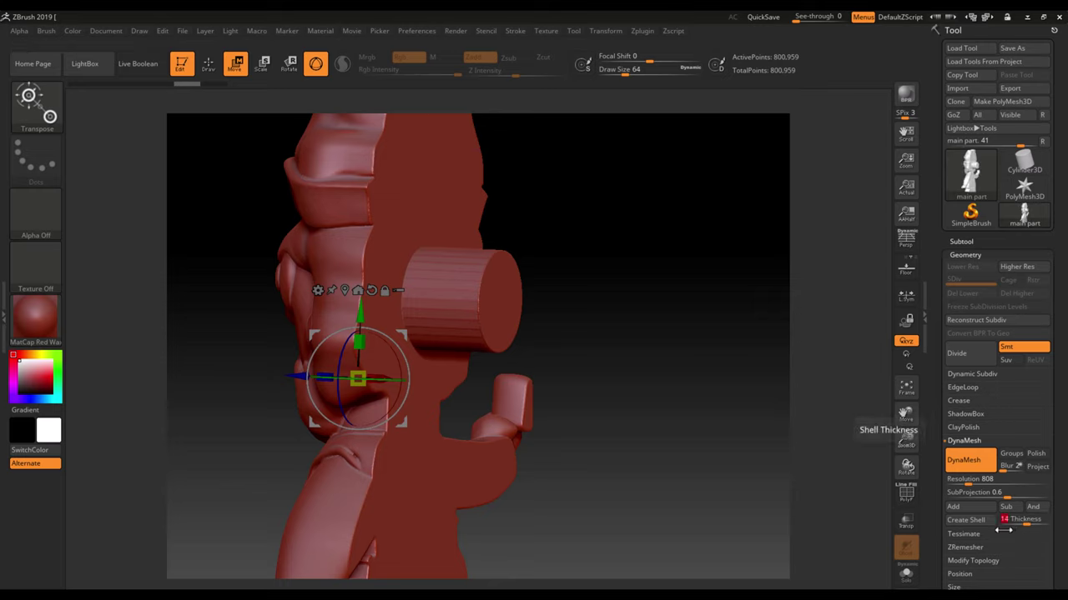
pyautogui.click(965, 519)
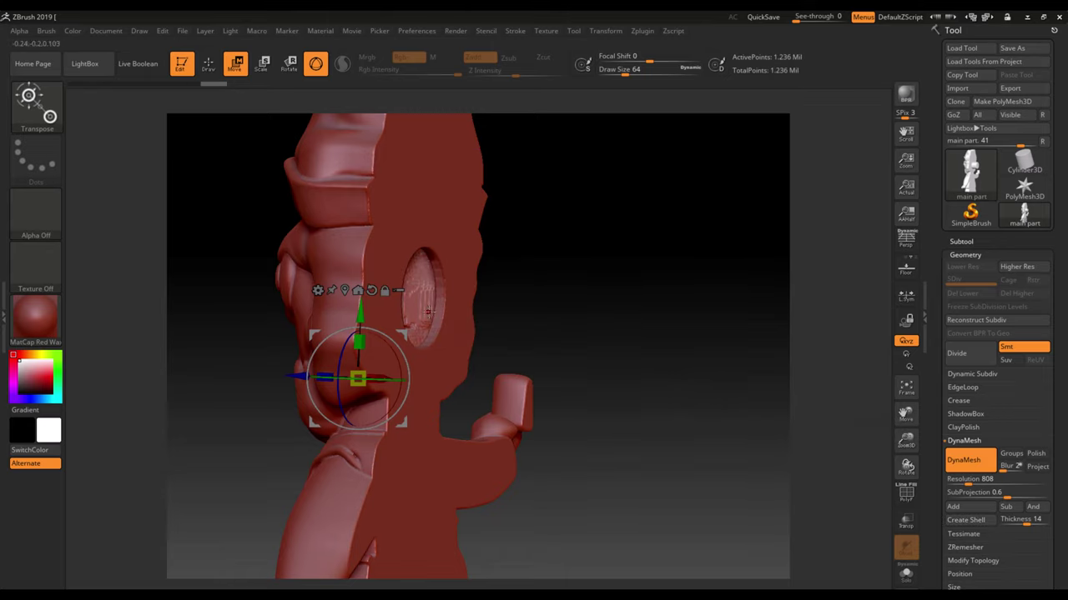
pyautogui.moveTo(665, 386)
pyautogui.mouseDown()
pyautogui.moveTo(577, 389)
pyautogui.moveTo(670, 386)
pyautogui.moveTo(661, 386)
pyautogui.mouseUp()
pyautogui.moveTo(603, 422)
pyautogui.mouseDown()
pyautogui.moveTo(598, 375)
pyautogui.moveTo(526, 317)
pyautogui.mouseUp()
# - Export the socketed figurine as OBJ to the Desktop under a new 'main part-' name
pyautogui.click(1023, 89)
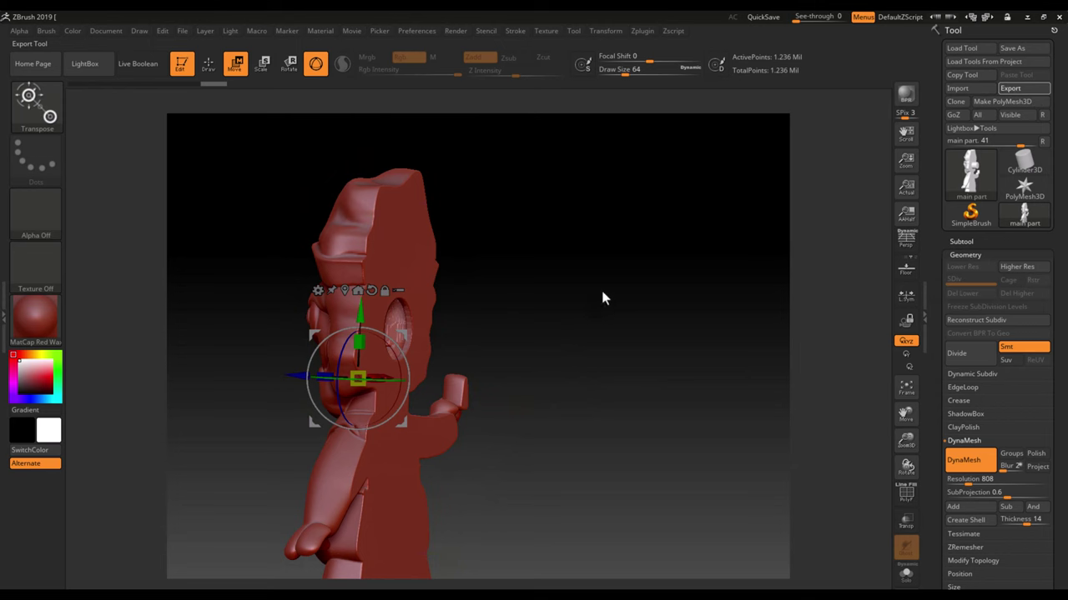
pyautogui.click(261, 262)
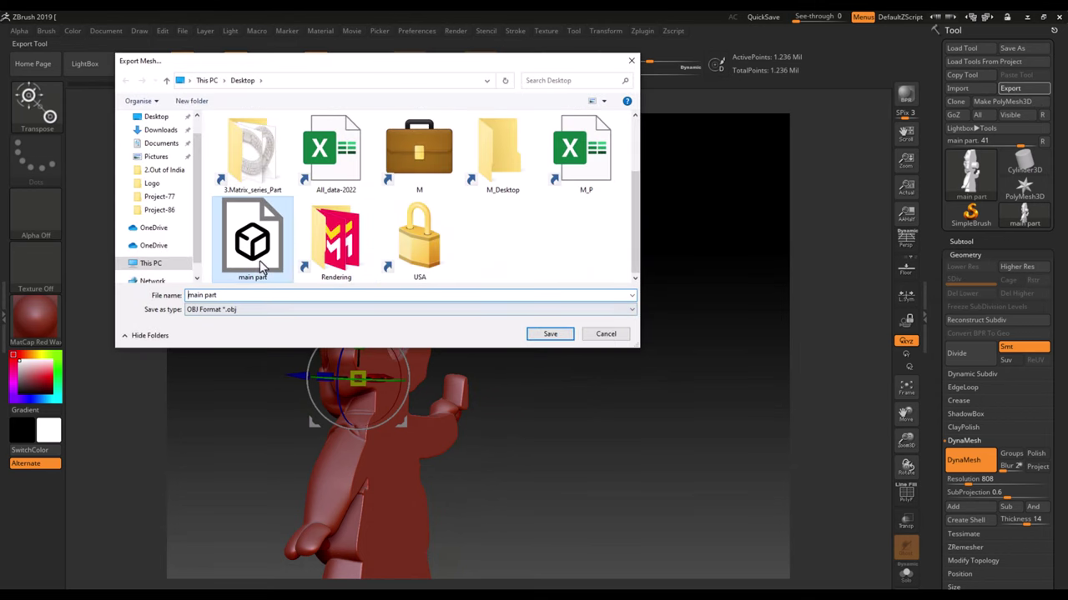
pyautogui.click(279, 297)
pyautogui.write('-finel')
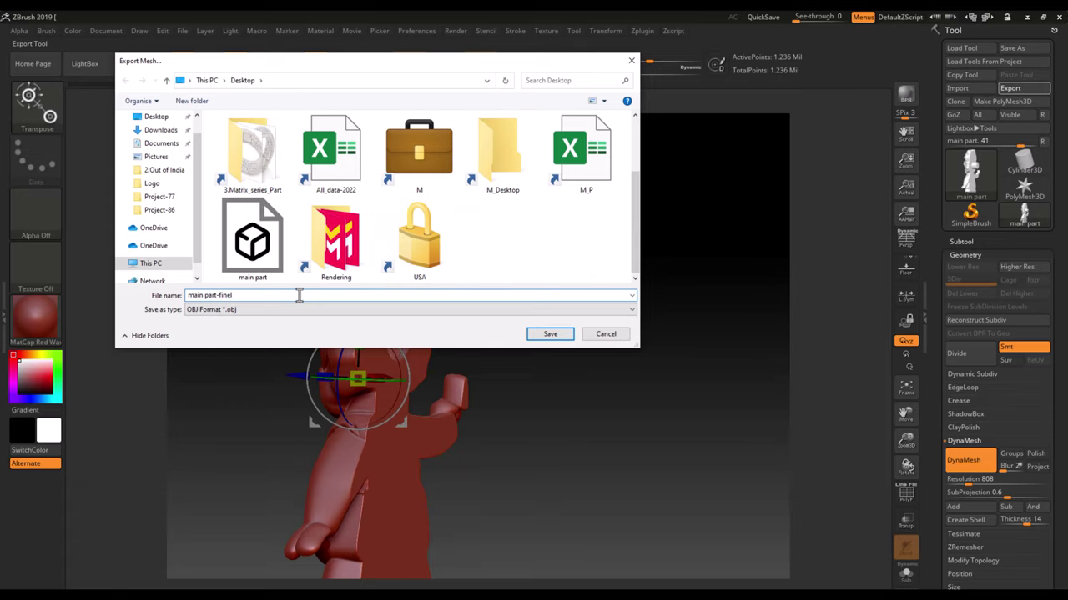
pyautogui.press('Return')
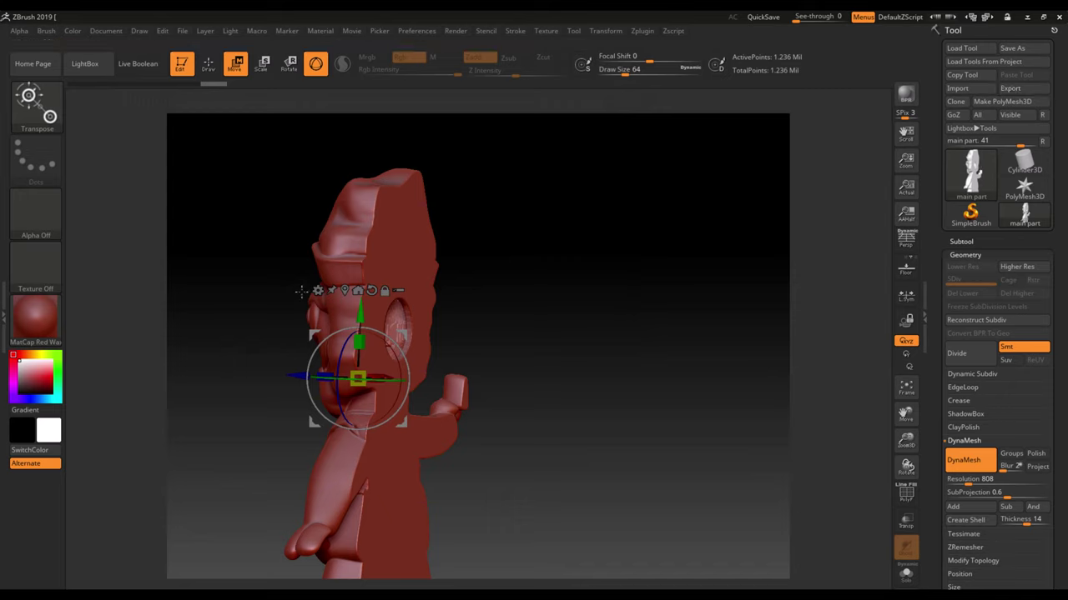
# - Minimize ZBrush and delete the old figure mesh in Matrix
pyautogui.click(1025, 17)
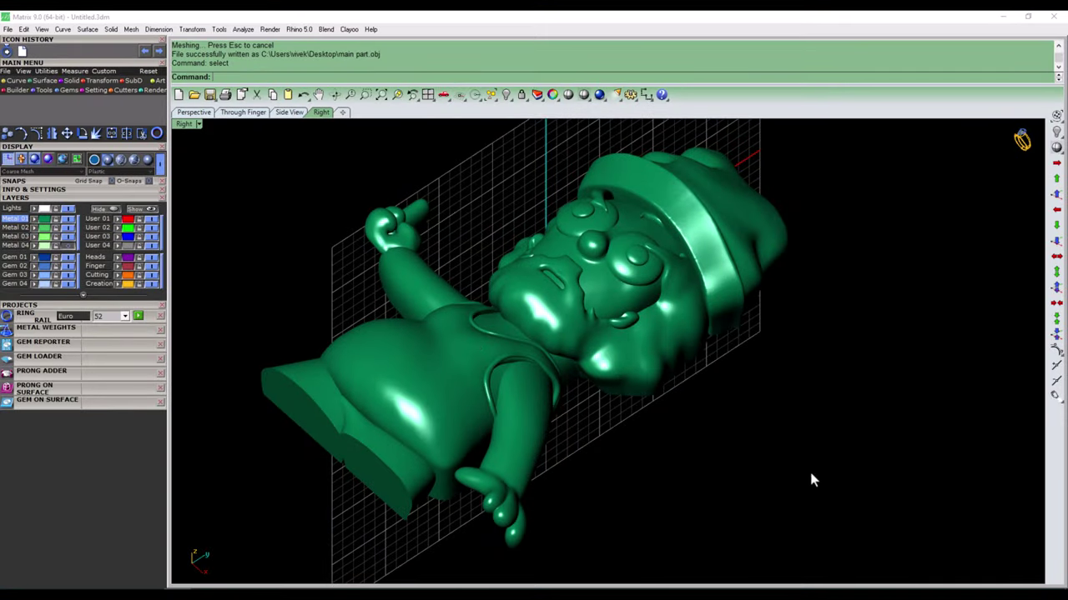
pyautogui.click(503, 317)
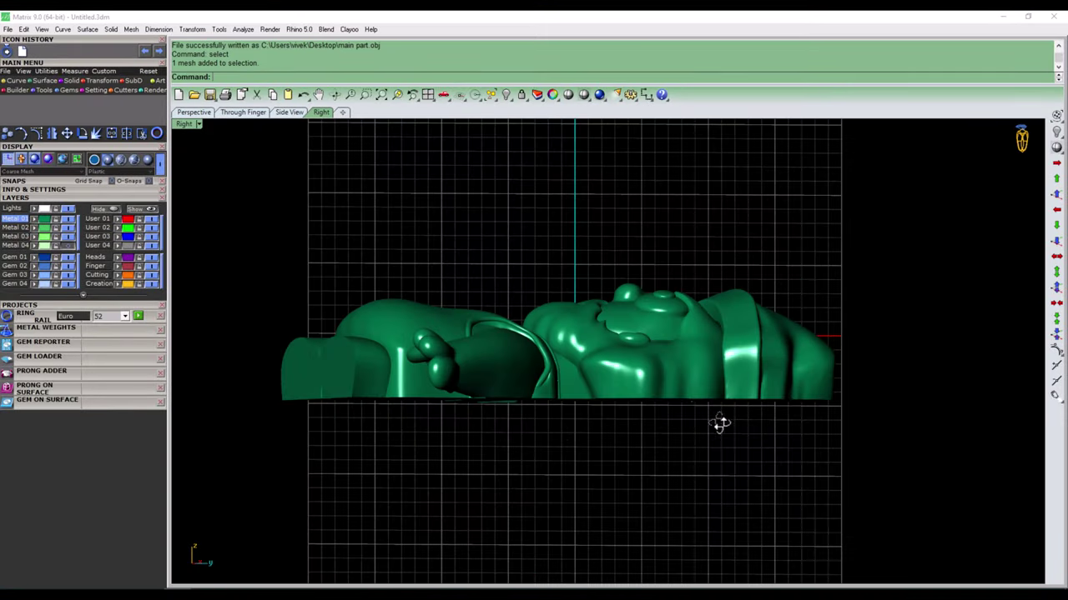
pyautogui.click(455, 347)
pyautogui.press('Delete')
pyautogui.moveTo(454, 347)
pyautogui.mouseDown(button='right')
pyautogui.moveTo(639, 406)
pyautogui.moveTo(584, 317)
pyautogui.mouseUp(button='right')
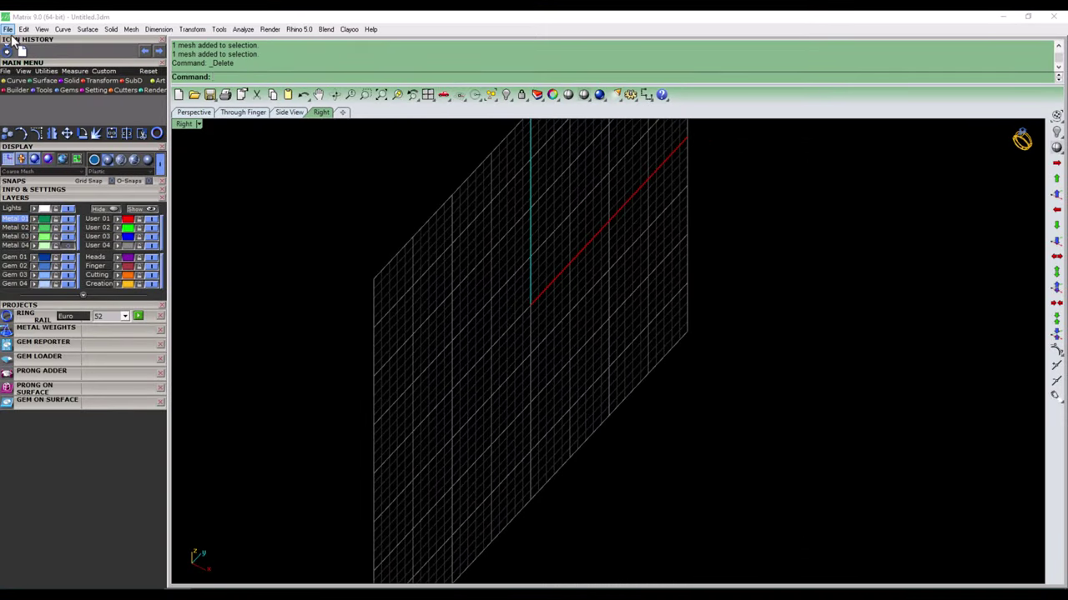
# - Import main part-finel.obj from the Desktop with the OBJ file type
pyautogui.click(7, 29)
pyautogui.click(42, 113)
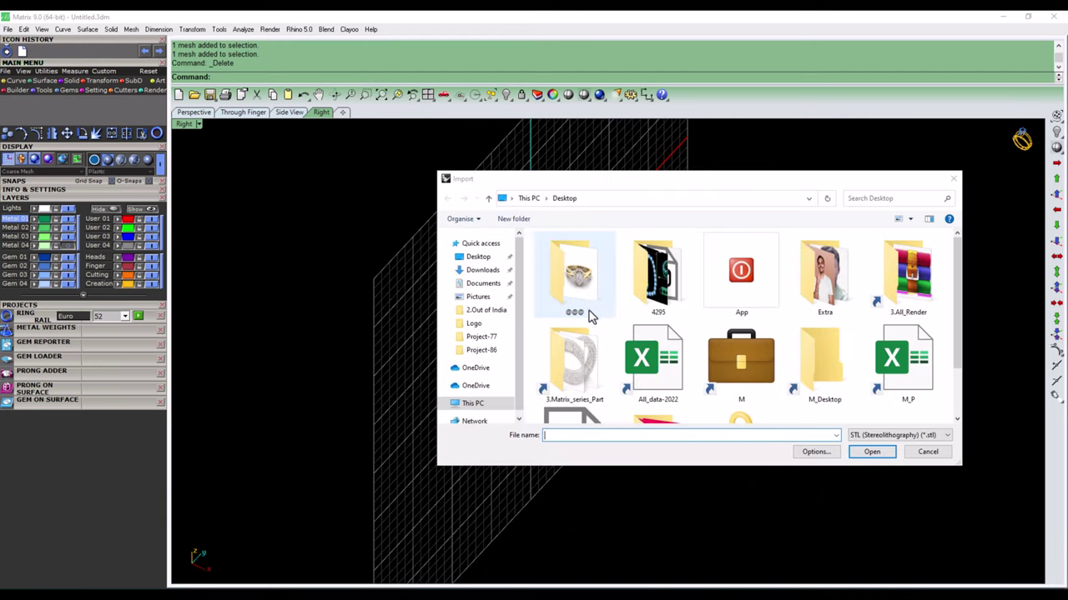
pyautogui.scroll(-1, 589, 316)
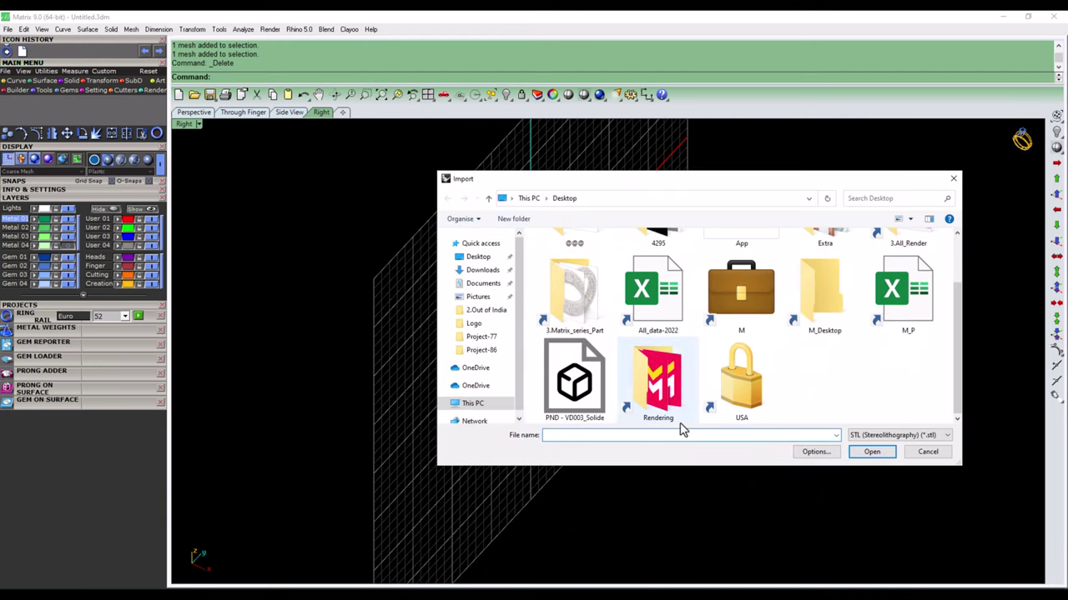
pyautogui.click(588, 413)
pyautogui.scroll(1, 821, 407)
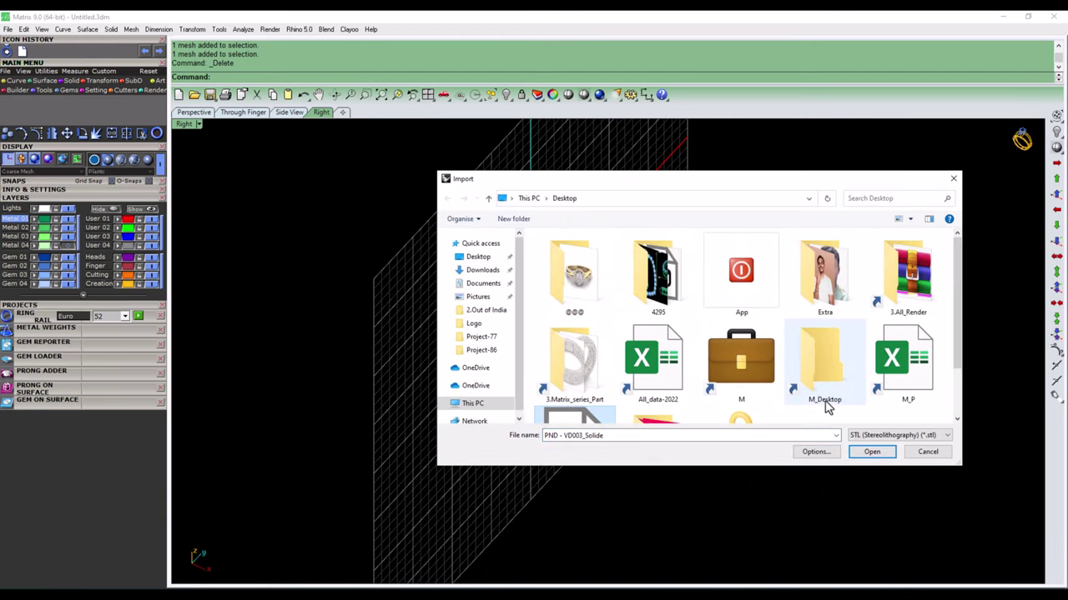
pyautogui.click(889, 437)
pyautogui.press('o')
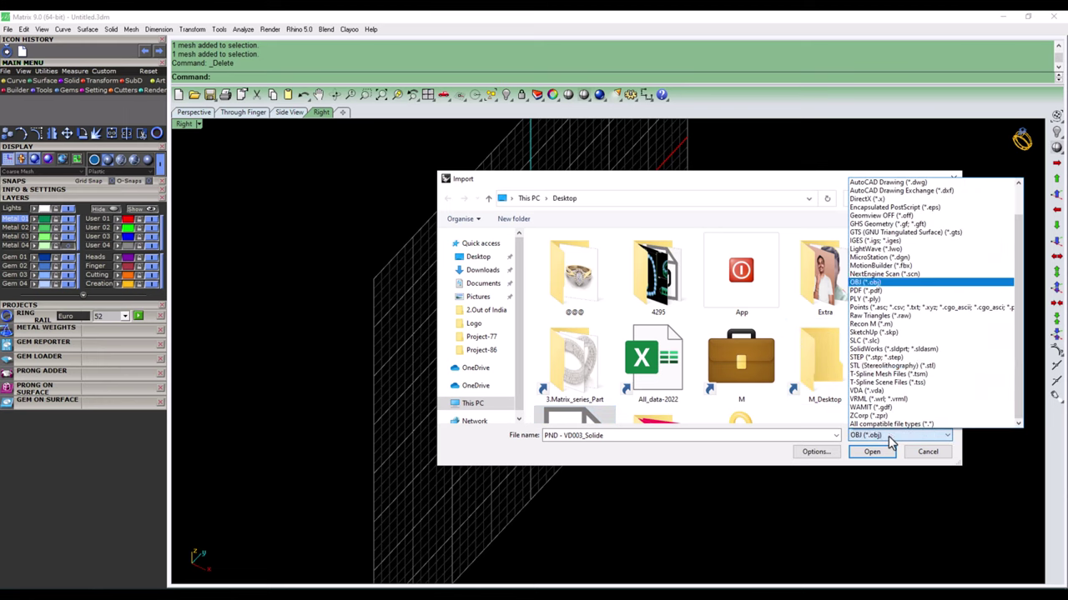
pyautogui.press('Return')
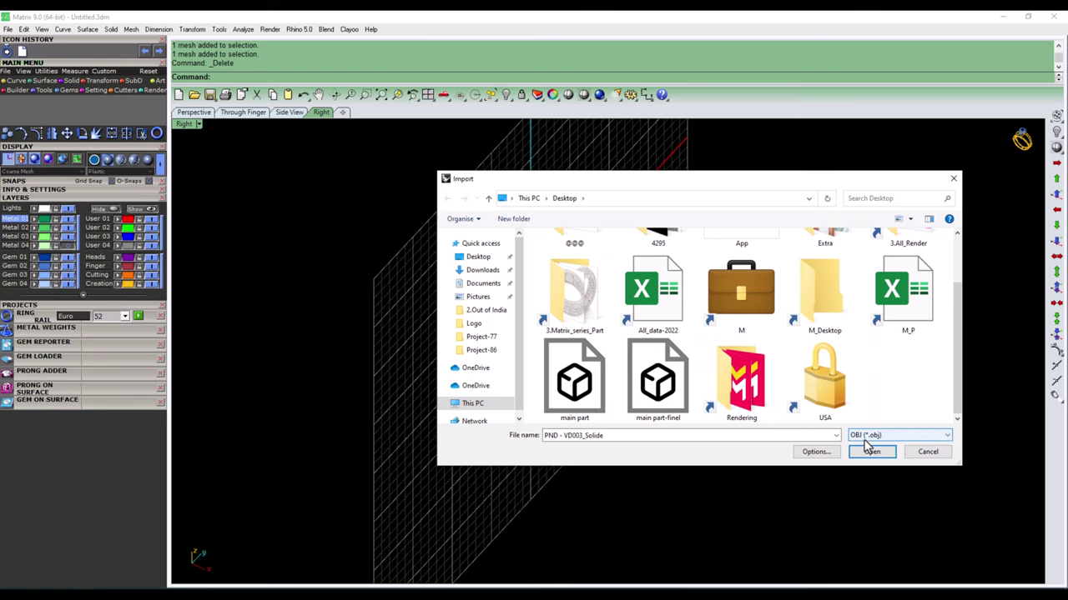
pyautogui.click(655, 396)
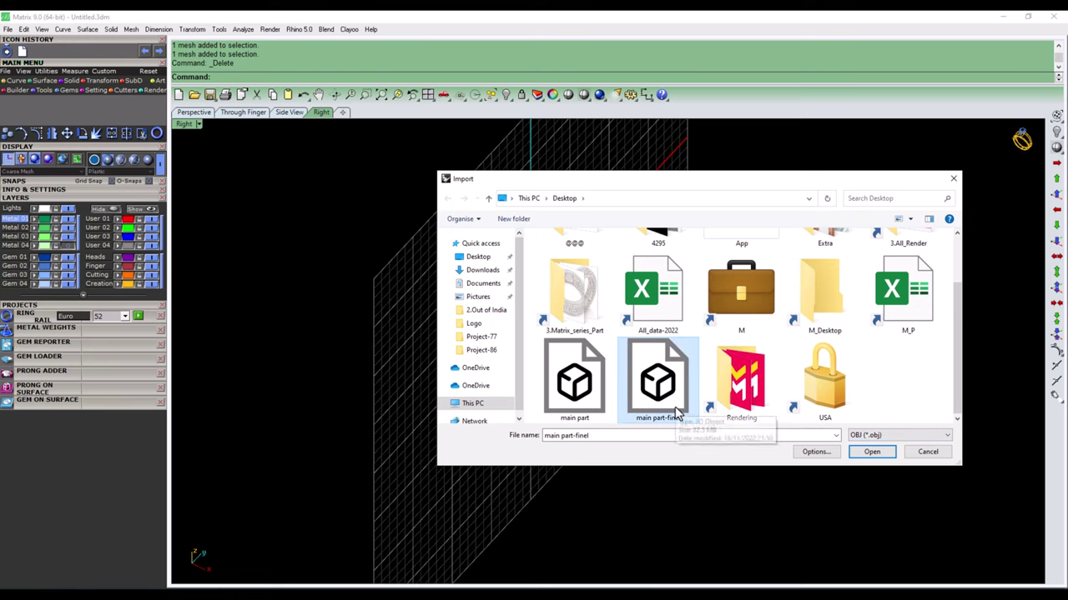
pyautogui.doubleClick(654, 402)
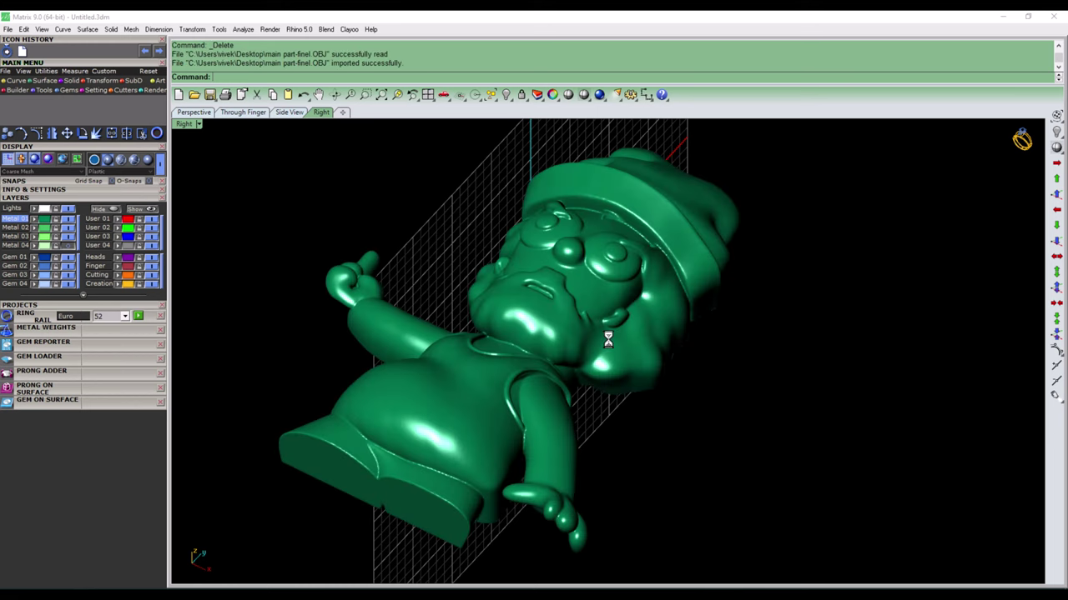
# - Orbit to the flat cut face and select the round disc on it
pyautogui.moveTo(608, 339); pyautogui.dragTo(612, 302, button='right')
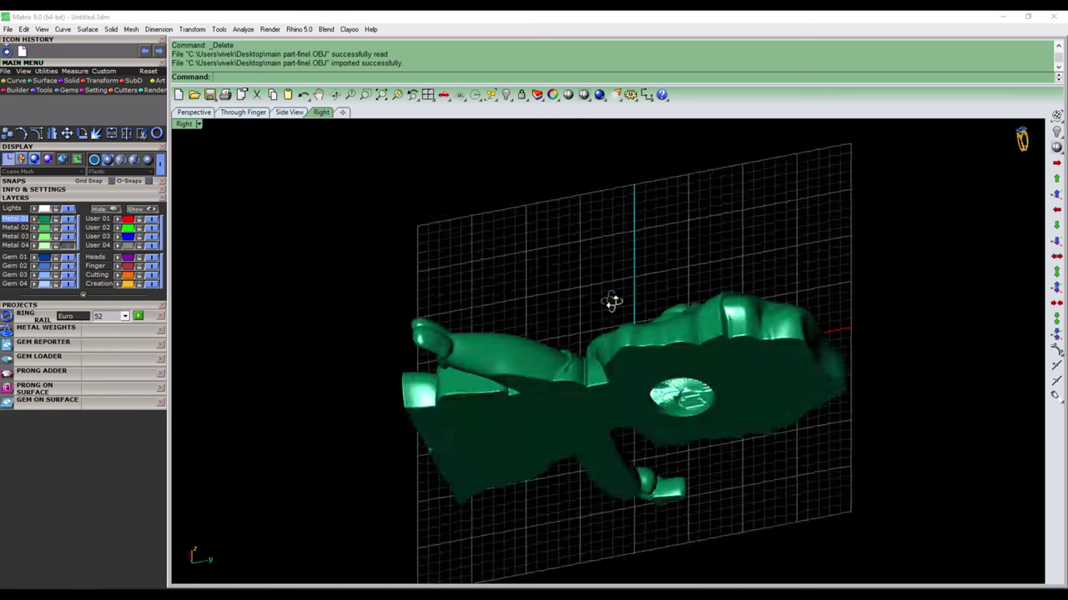
pyautogui.scroll(5, 638, 343)
pyautogui.scroll(5, 743, 393)
pyautogui.click(660, 404)
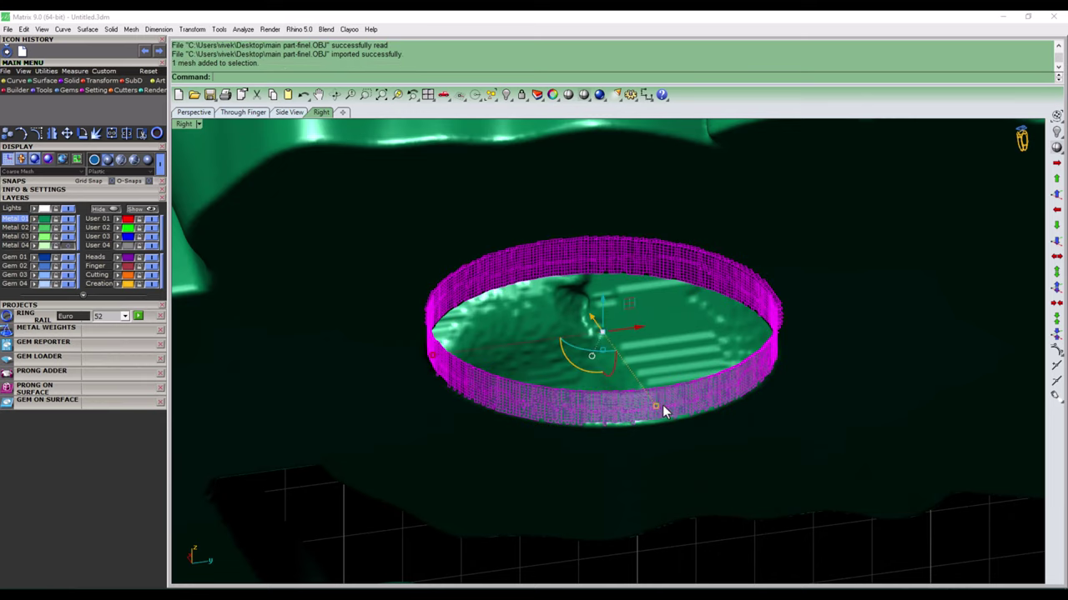
pyautogui.scroll(-5, 662, 405)
pyautogui.click(610, 431)
pyautogui.click(777, 487)
pyautogui.scroll(5, 582, 371)
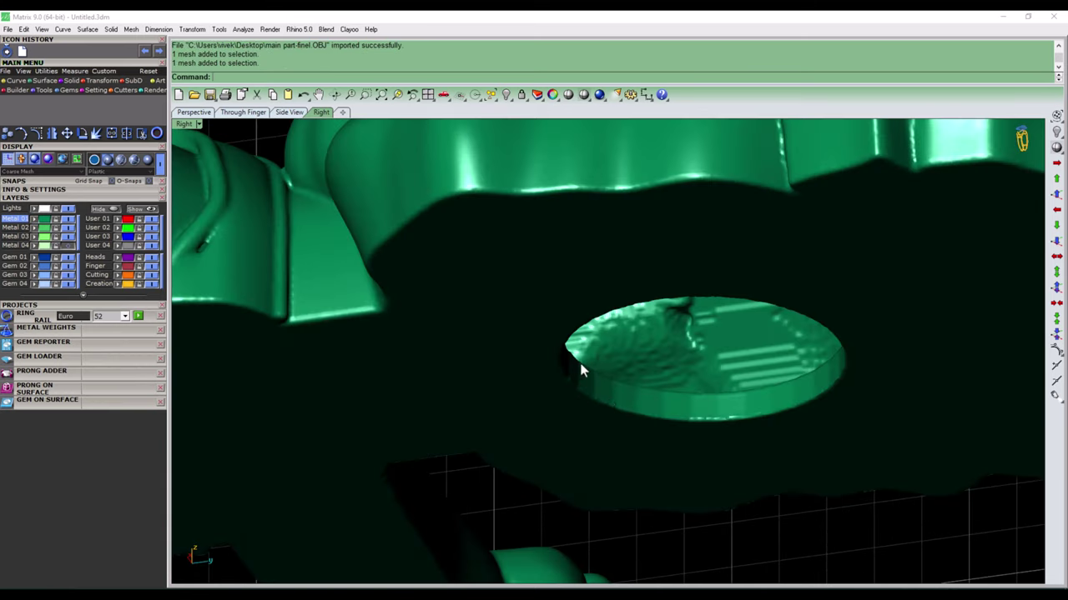
pyautogui.click(627, 406)
# - Switch to Right view and start a dimension on the base disc rim, then cancel it
pyautogui.hotkey('ctrl', 'F3')
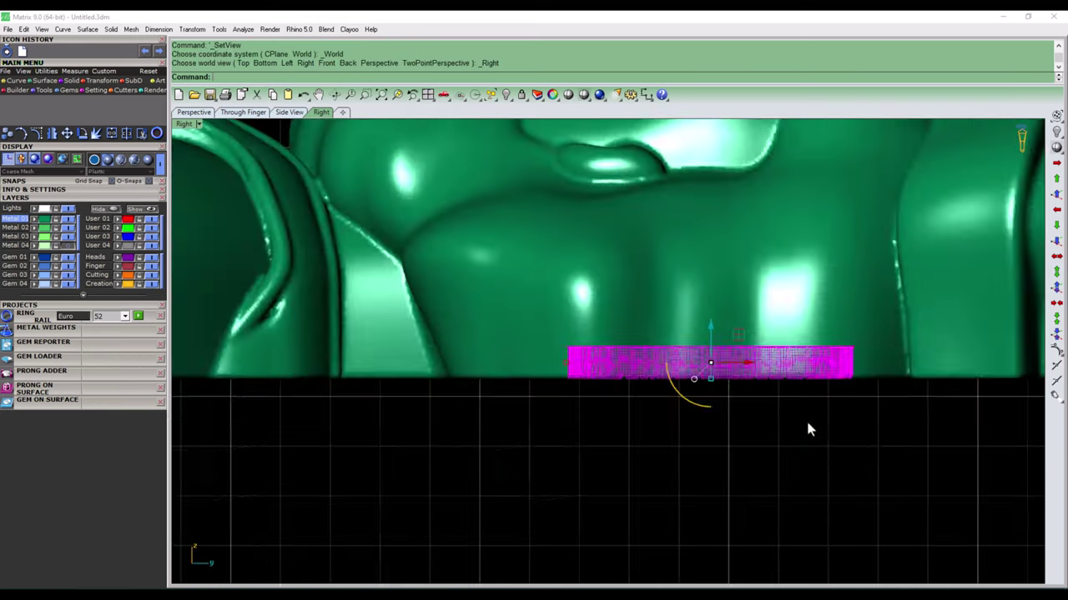
pyautogui.scroll(3, 822, 396)
pyautogui.write('dd')
pyautogui.press('Return')
pyautogui.scroll(2, 842, 384)
pyautogui.click(840, 396)
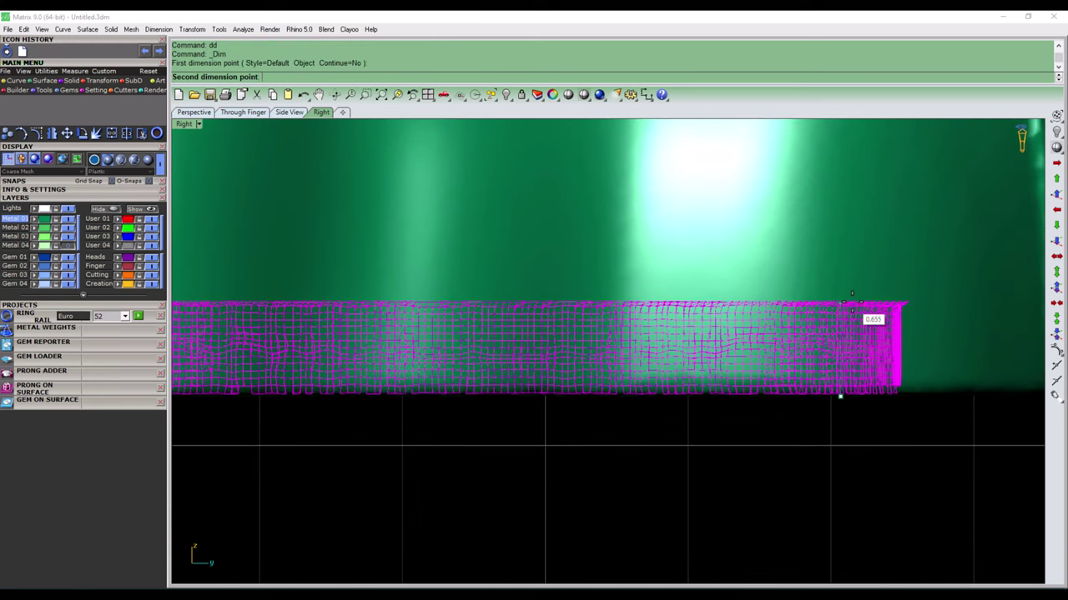
pyautogui.press('Escape')
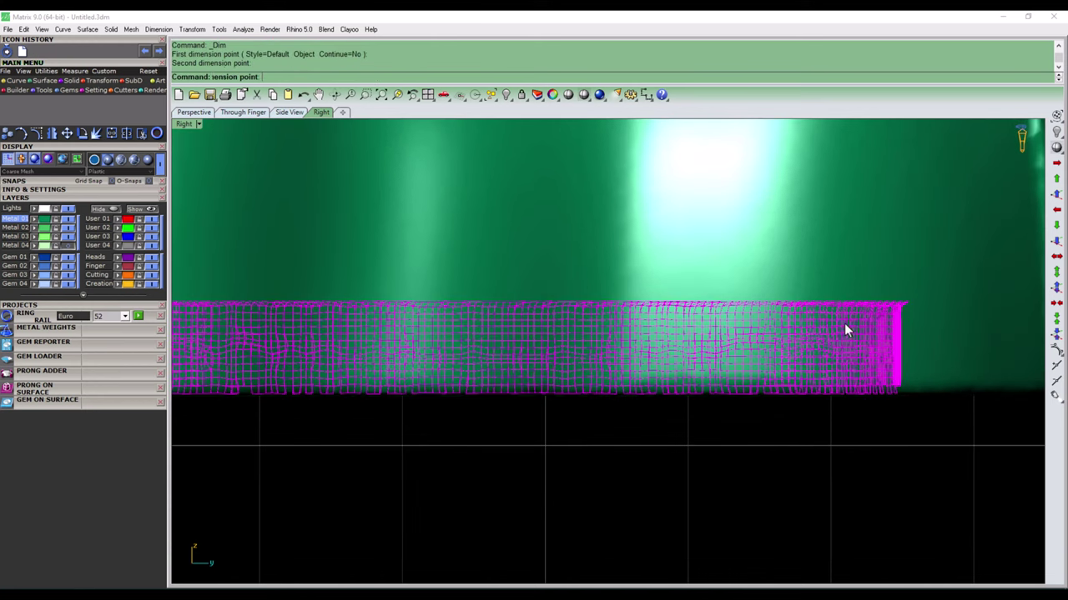
# - Orbit and zoom around the figure to inspect its underside and the round base disc
pyautogui.scroll(-5, 843, 328)
pyautogui.scroll(-3, 815, 454)
pyautogui.moveTo(662, 297)
pyautogui.keyDown('ctrl'); pyautogui.keyDown('shift'); pyautogui.mouseDown(button='right')
pyautogui.moveTo(745, 443)
pyautogui.moveTo(776, 413)
pyautogui.mouseUp(button='right'); pyautogui.keyUp('shift'); pyautogui.keyUp('ctrl')
pyautogui.keyDown('ctrl'); pyautogui.keyDown('shift'); pyautogui.moveTo(907, 483); pyautogui.dragTo(865, 305, button='right'); pyautogui.keyUp('shift'); pyautogui.keyUp('ctrl')
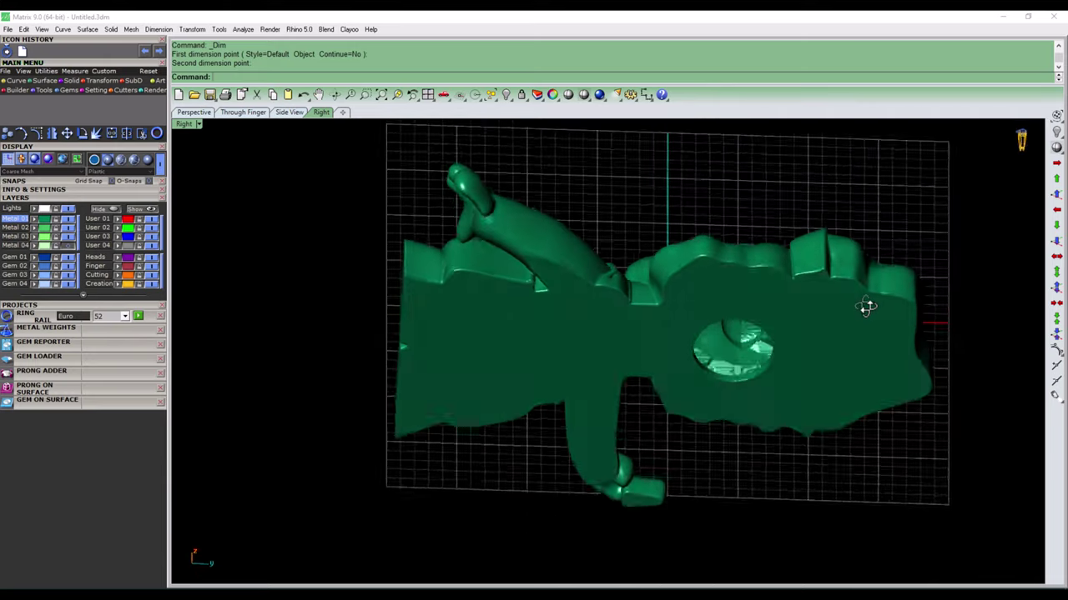
pyautogui.scroll(5, 756, 312)
pyautogui.moveTo(757, 311)
pyautogui.keyDown('ctrl'); pyautogui.keyDown('shift'); pyautogui.mouseDown(button='right')
pyautogui.moveTo(785, 351)
pyautogui.moveTo(765, 367)
pyautogui.moveTo(667, 302)
pyautogui.moveTo(709, 455)
pyautogui.moveTo(582, 402)
pyautogui.moveTo(639, 350)
pyautogui.moveTo(627, 210)
pyautogui.moveTo(518, 354)
pyautogui.moveTo(591, 346)
pyautogui.mouseUp(button='right'); pyautogui.keyUp('shift'); pyautogui.keyUp('ctrl')
pyautogui.scroll(-5, 764, 359)
pyautogui.scroll(4, 569, 429)
pyautogui.scroll(-4, 543, 373)
pyautogui.scroll(2, 596, 419)
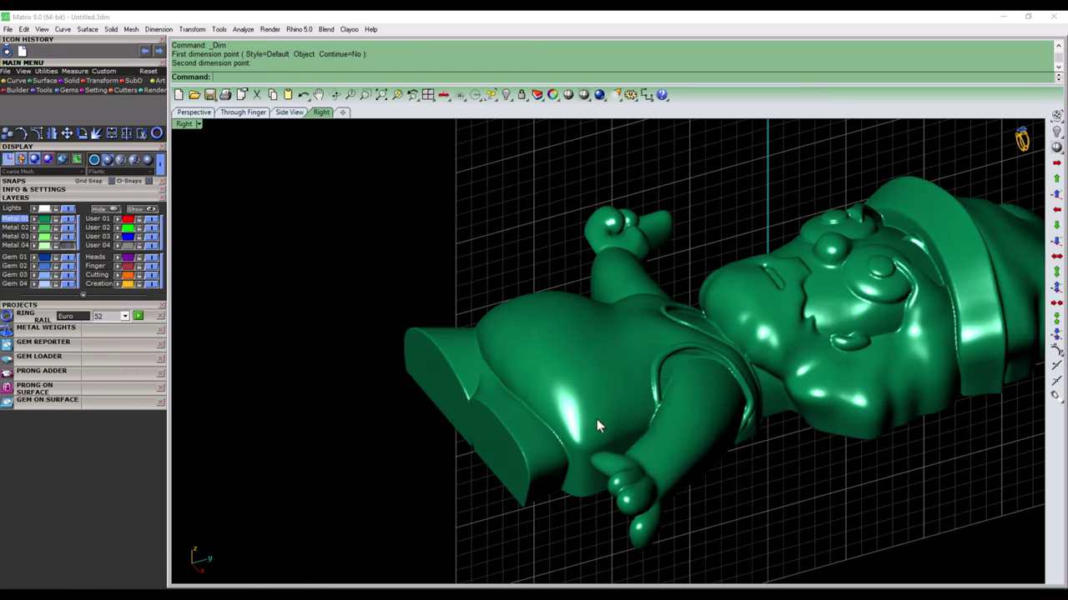
pyautogui.scroll(2, 540, 341)
pyautogui.scroll(-1, 539, 340)
pyautogui.scroll(-1, 629, 369)
pyautogui.scroll(-3, 539, 381)
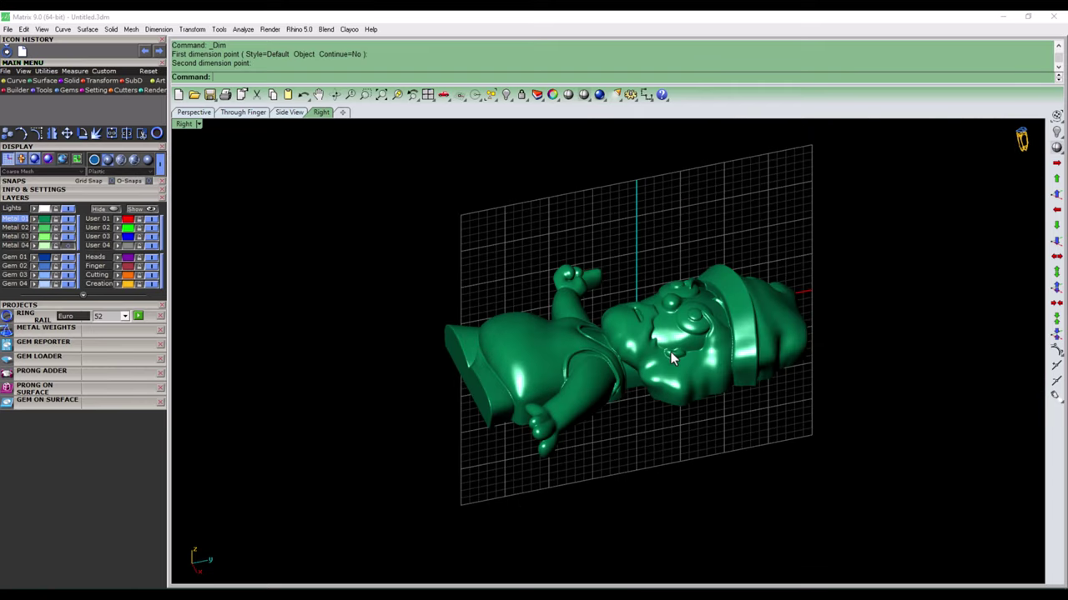
pyautogui.scroll(2, 470, 359)
pyautogui.scroll(2, 449, 344)
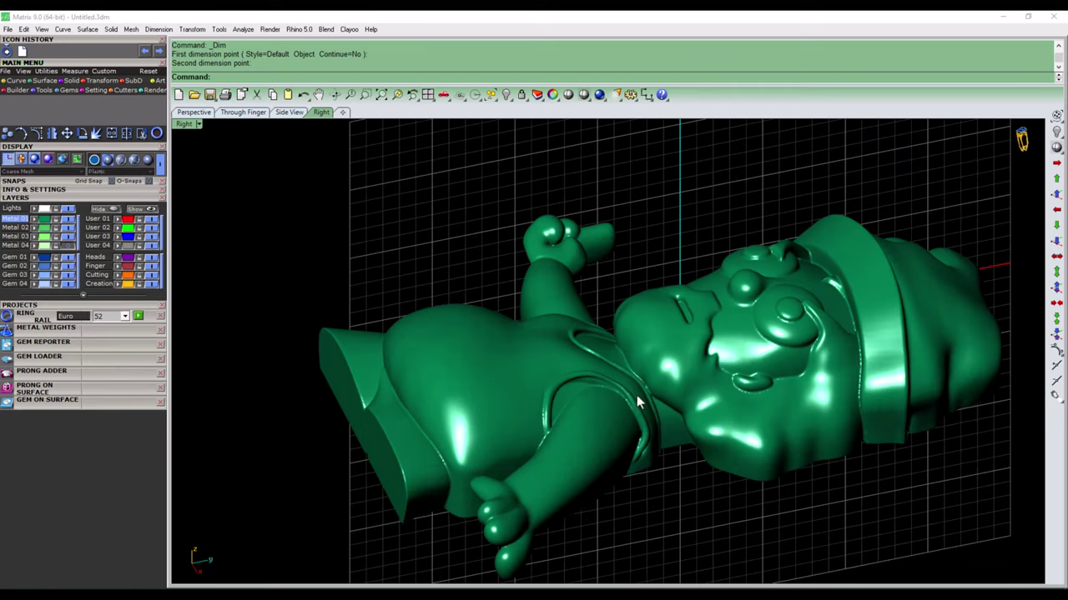
pyautogui.scroll(1, 575, 385)
pyautogui.scroll(2, 569, 382)
pyautogui.scroll(-4, 568, 382)
# - Window-select the figure's three meshes, return to straight-on Right view and select the base disc
pyautogui.keyDown('ctrl'); pyautogui.keyDown('shift'); pyautogui.moveTo(568, 381); pyautogui.dragTo(728, 310, button='right'); pyautogui.keyUp('shift'); pyautogui.keyUp('ctrl')
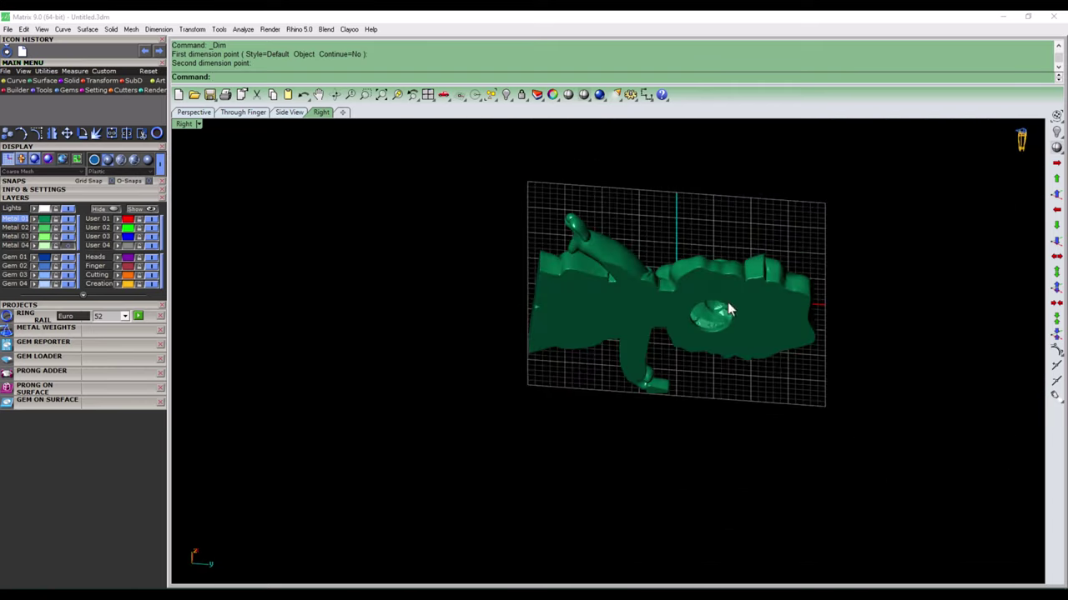
pyautogui.moveTo(931, 477); pyautogui.dragTo(509, 233)
pyautogui.scroll(4, 732, 309)
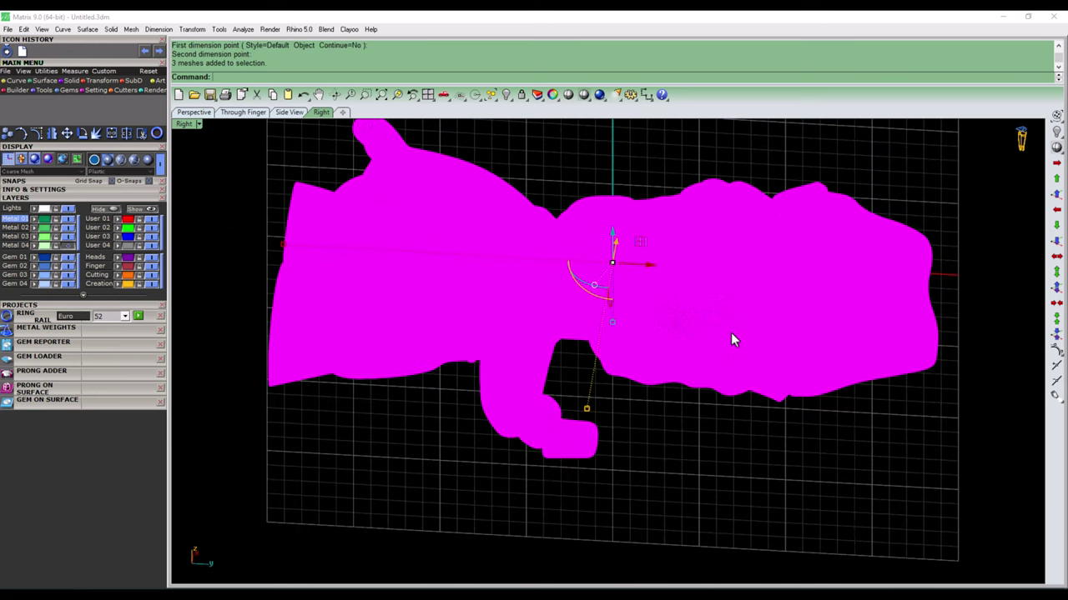
pyautogui.press('Escape')
pyautogui.scroll(3, 734, 351)
pyautogui.scroll(3, 712, 336)
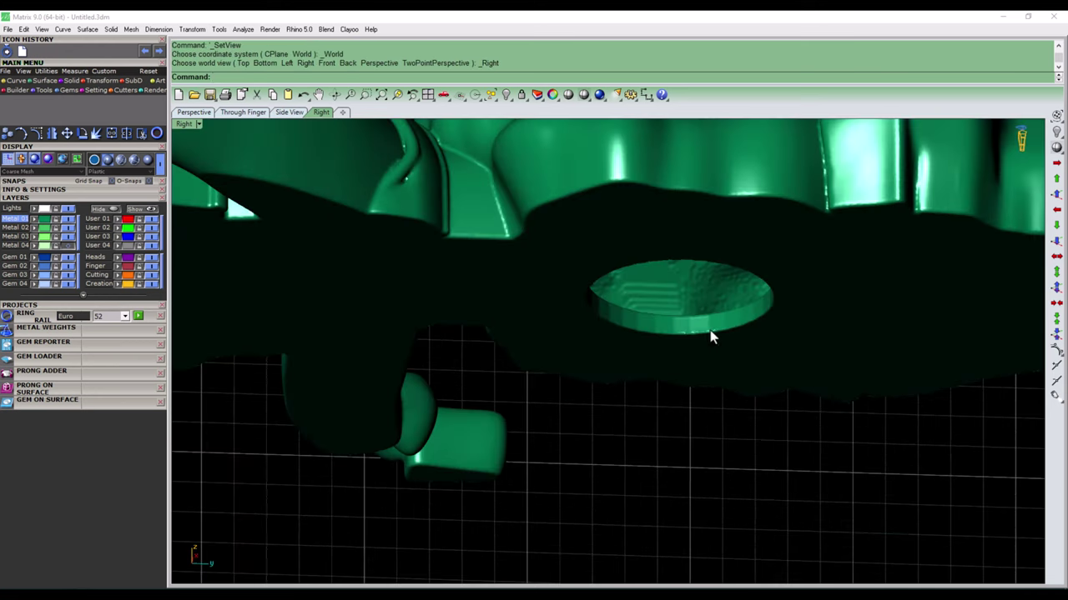
pyautogui.click(711, 336)
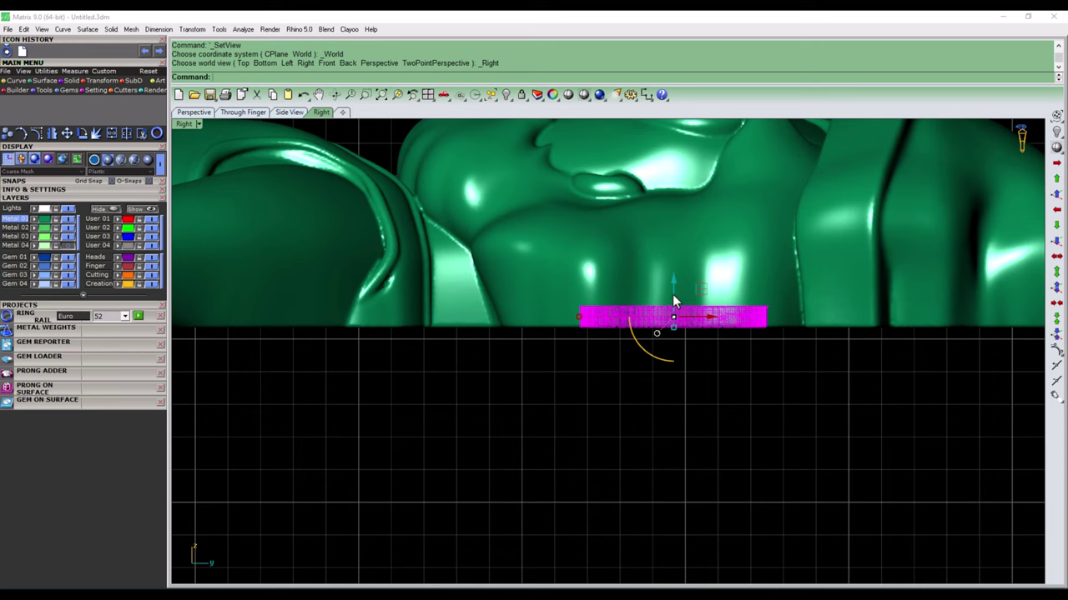
# - Draw a BothSides line centred on the figure's base, spanning across it
pyautogui.write('li')
pyautogui.press('Return')
pyautogui.scroll(2, 673, 296)
pyautogui.scroll(3, 671, 304)
pyautogui.scroll(1, 668, 314)
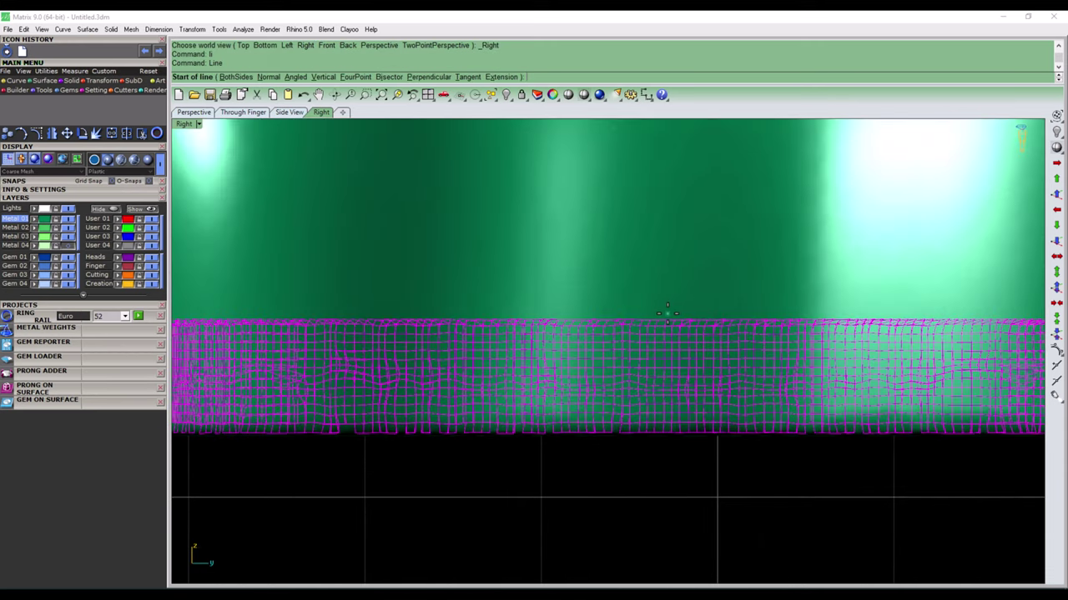
pyautogui.click(667, 314)
pyautogui.write('b')
pyautogui.press('Return')
pyautogui.scroll(-3, 667, 314)
pyautogui.scroll(-3, 674, 317)
pyautogui.scroll(-2, 750, 321)
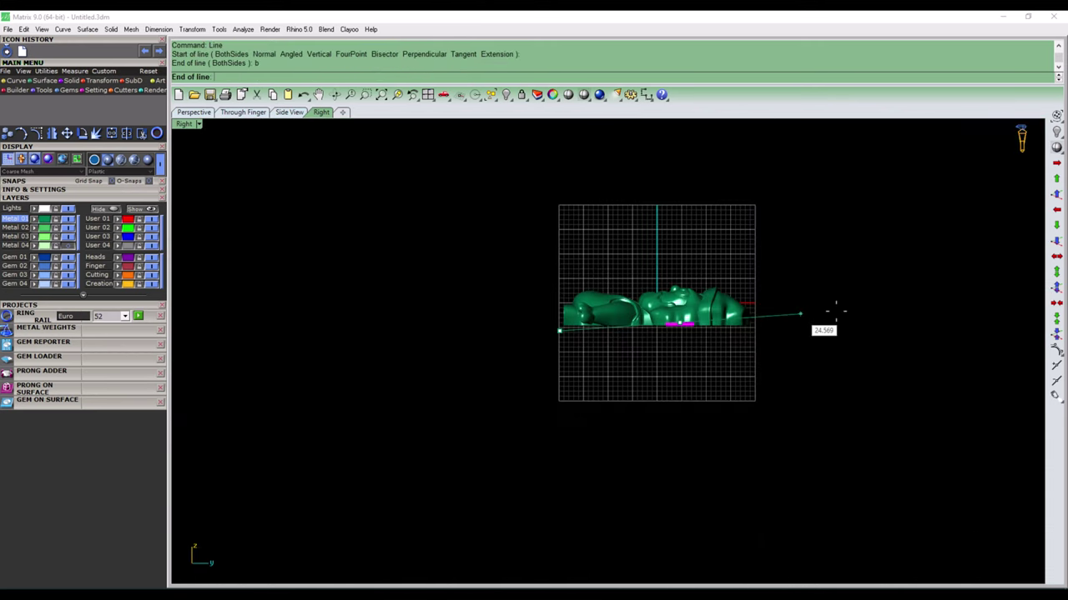
pyautogui.click(834, 314)
# - Window-select the figure's three meshes and join them into one mesh
pyautogui.scroll(3, 819, 422)
pyautogui.scroll(-2, 484, 292)
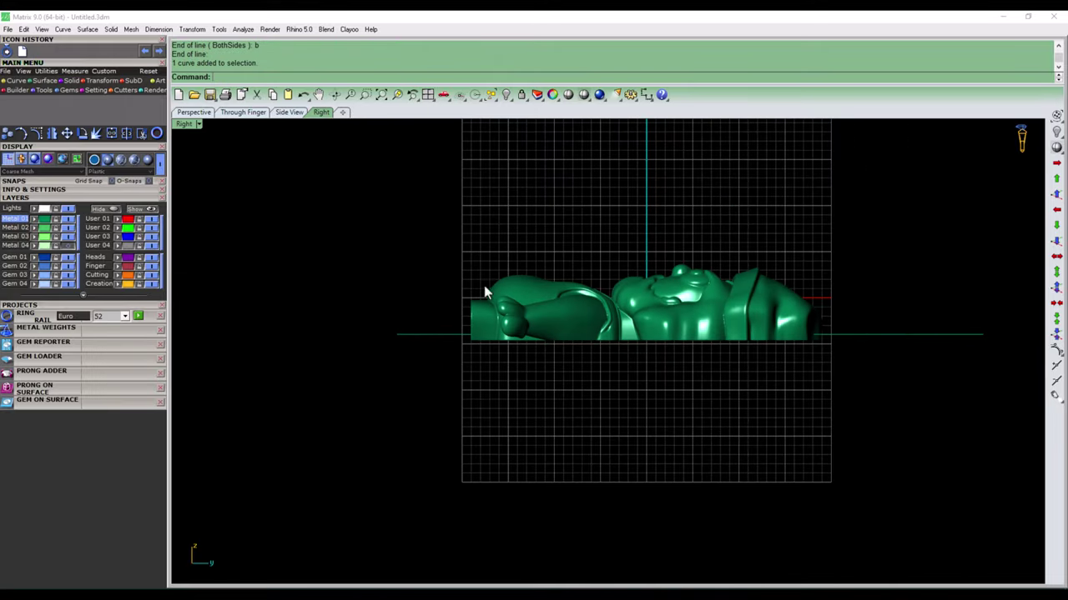
pyautogui.moveTo(429, 207); pyautogui.dragTo(858, 511)
pyautogui.scroll(2, 793, 326)
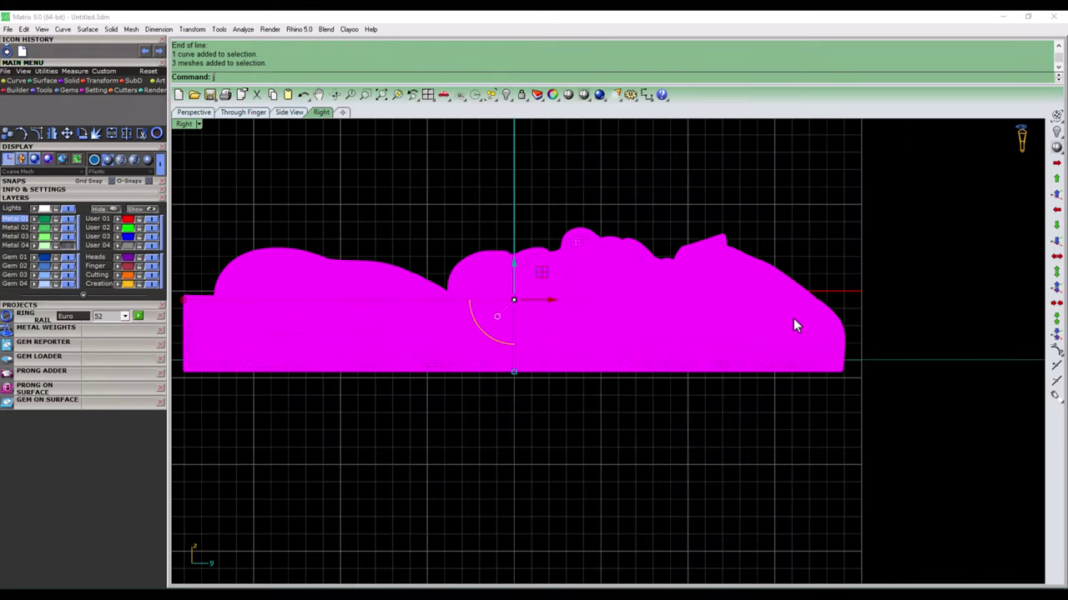
pyautogui.hotkey('ctrl', 'j')
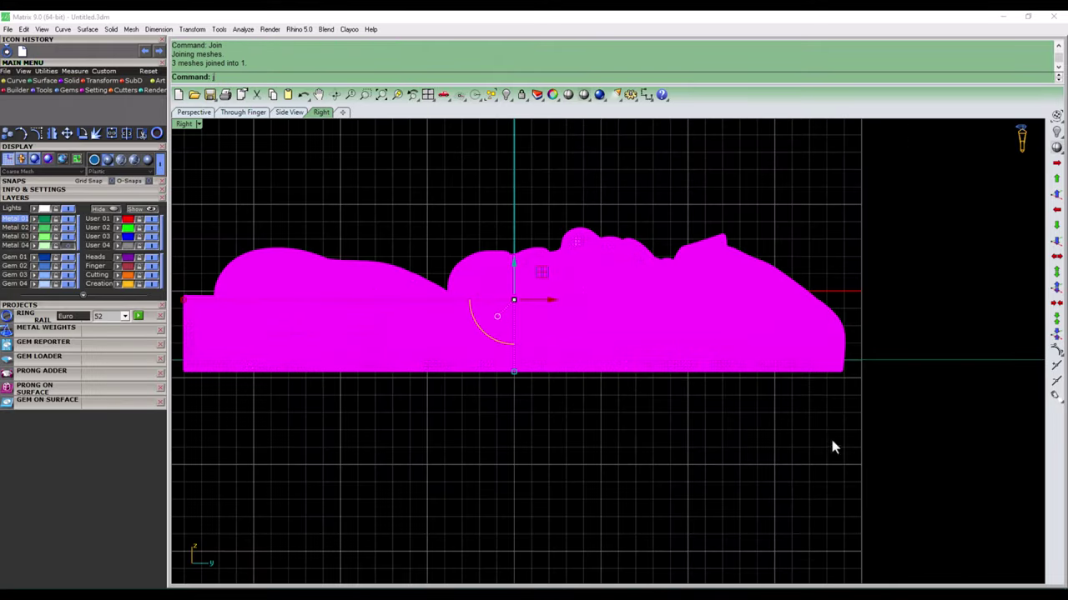
pyautogui.click(832, 445)
pyautogui.scroll(-2, 923, 358)
pyautogui.scroll(-2, 719, 330)
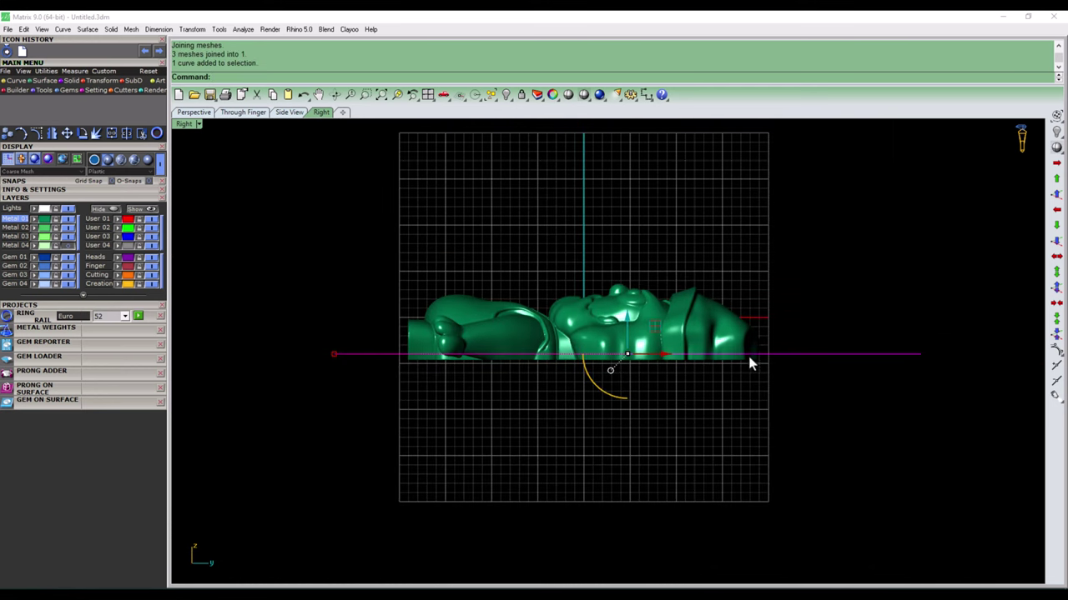
# - Extrude the base line into a flat cutting plane beneath the figure
pyautogui.write('cru')
pyautogui.press('Return')
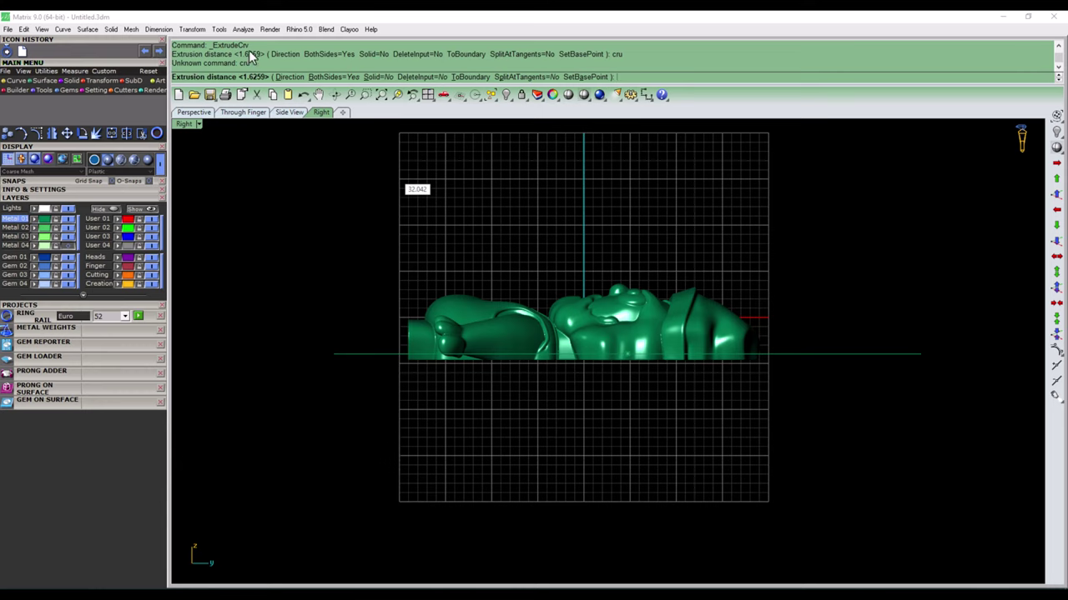
pyautogui.hotkey('ctrl', 'F1')
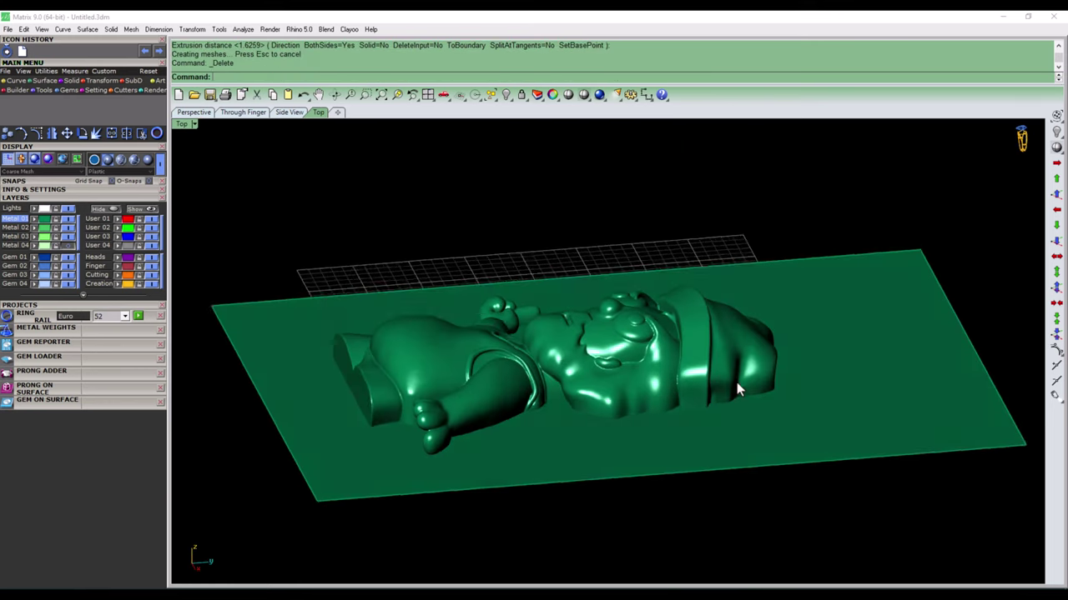
pyautogui.click(801, 392)
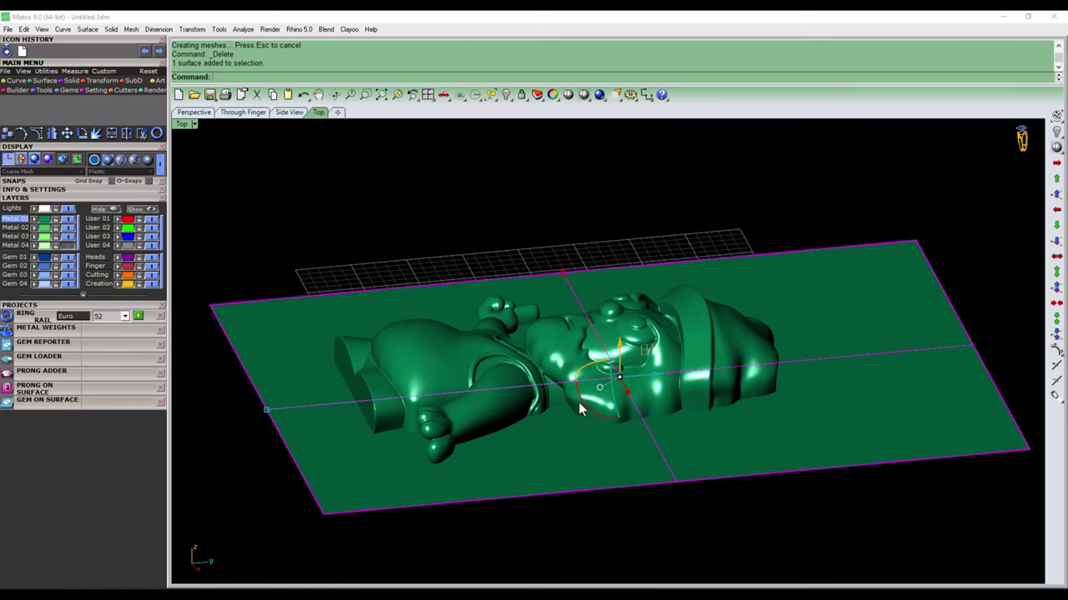
pyautogui.write('Dir')
# - Run Dir on the plane and flip its normal to point upward
pyautogui.press('Return')
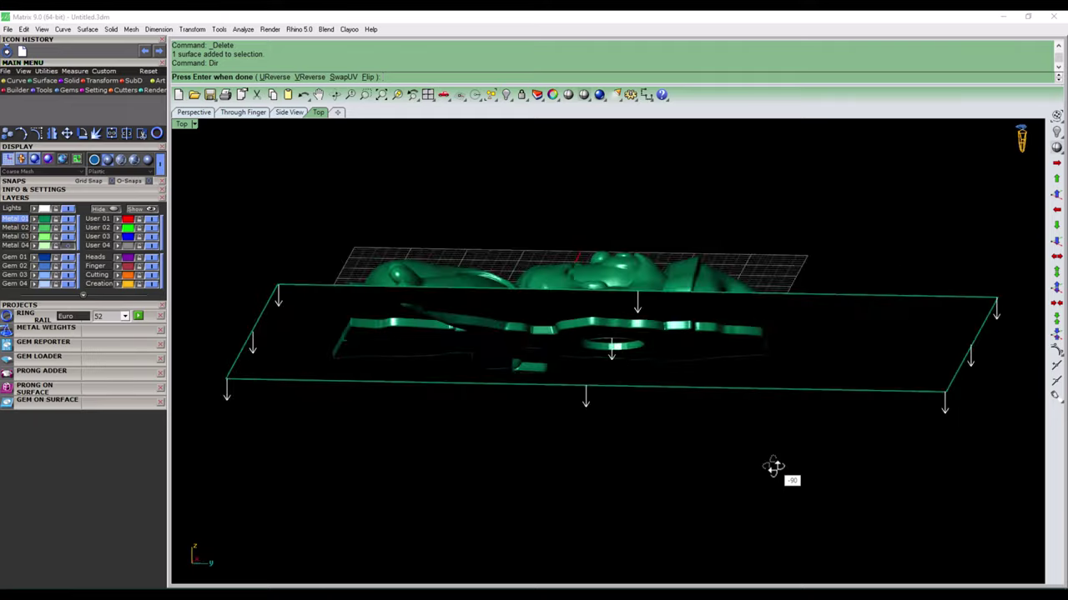
pyautogui.moveTo(662, 375); pyautogui.dragTo(717, 449, button='right')
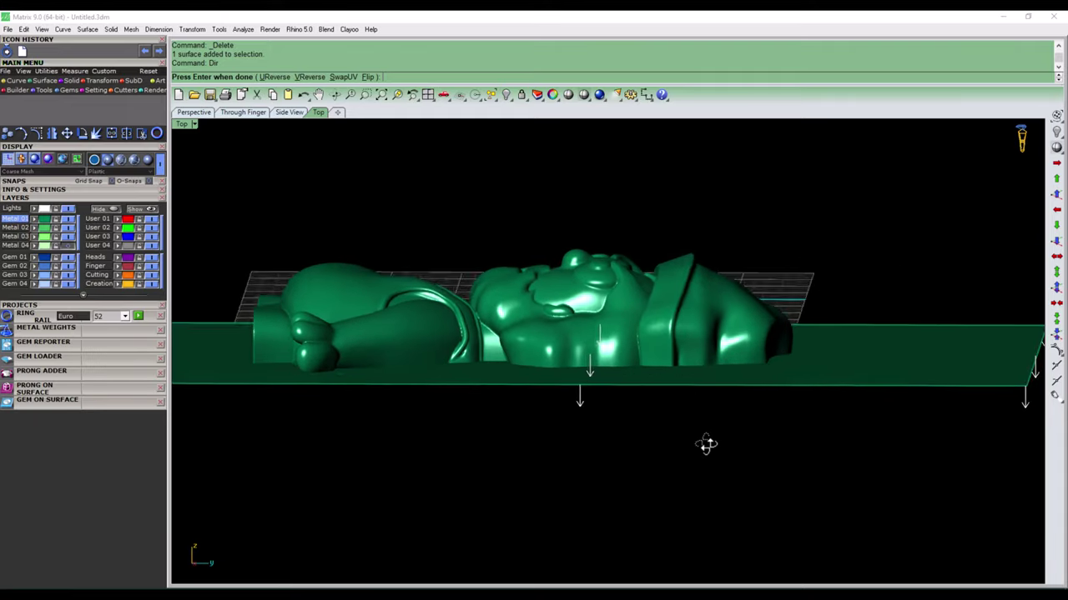
pyautogui.write('f')
pyautogui.press('Return')
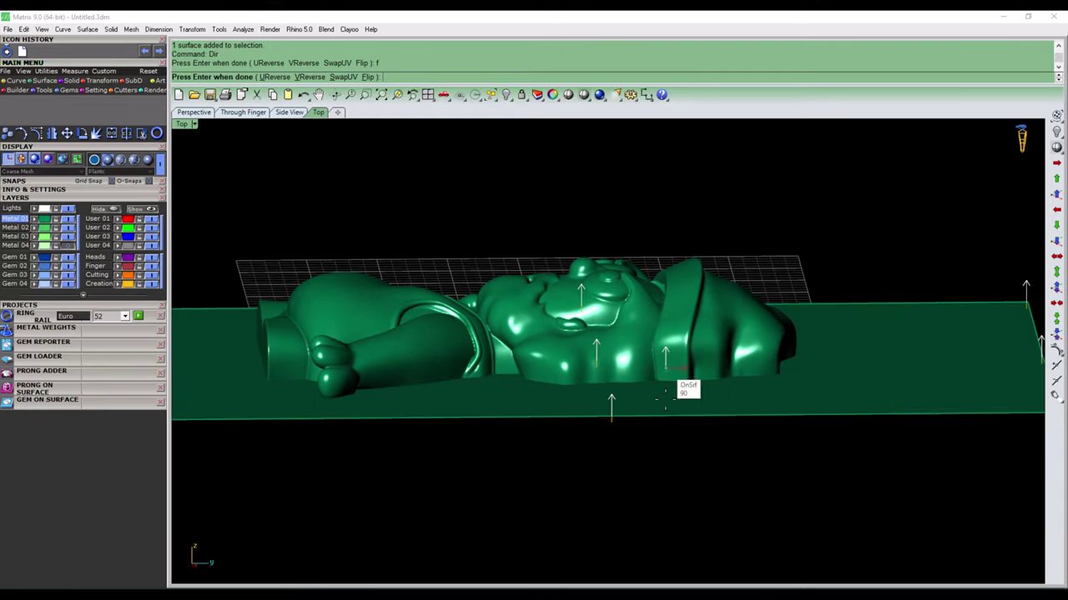
pyautogui.moveTo(764, 473); pyautogui.dragTo(787, 467, button='right')
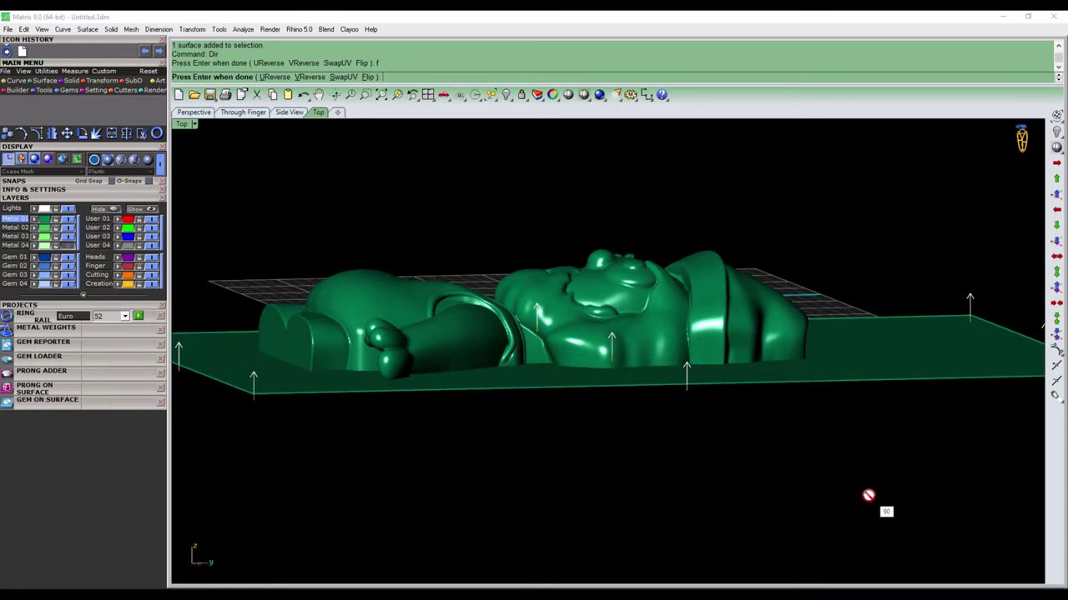
pyautogui.press('Return')
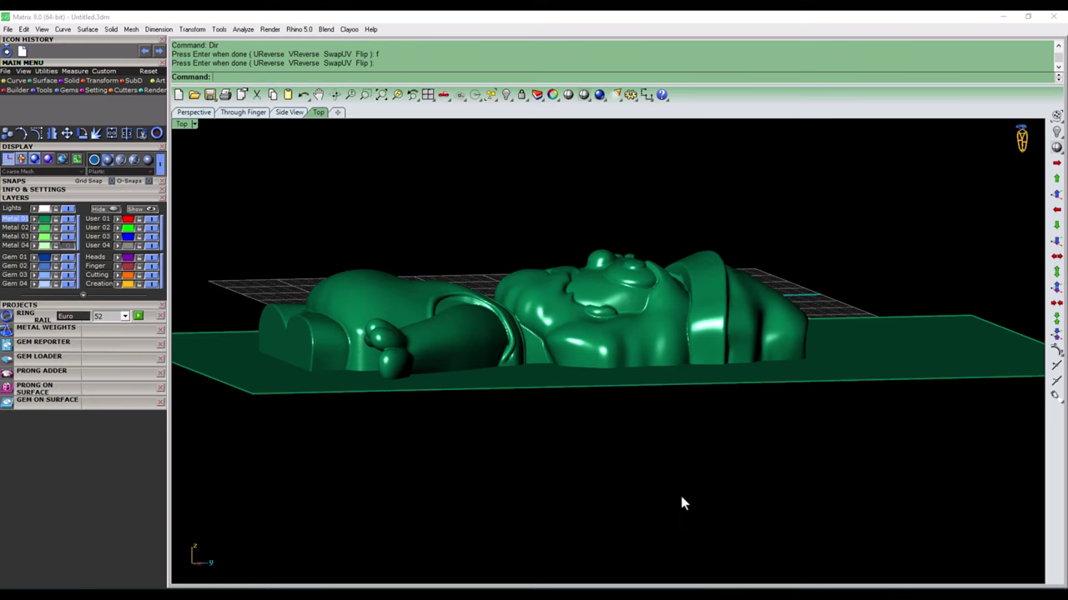
pyautogui.moveTo(690, 482)
pyautogui.mouseDown(button='right')
pyautogui.moveTo(636, 436)
pyautogui.moveTo(634, 309)
pyautogui.mouseUp(button='right')
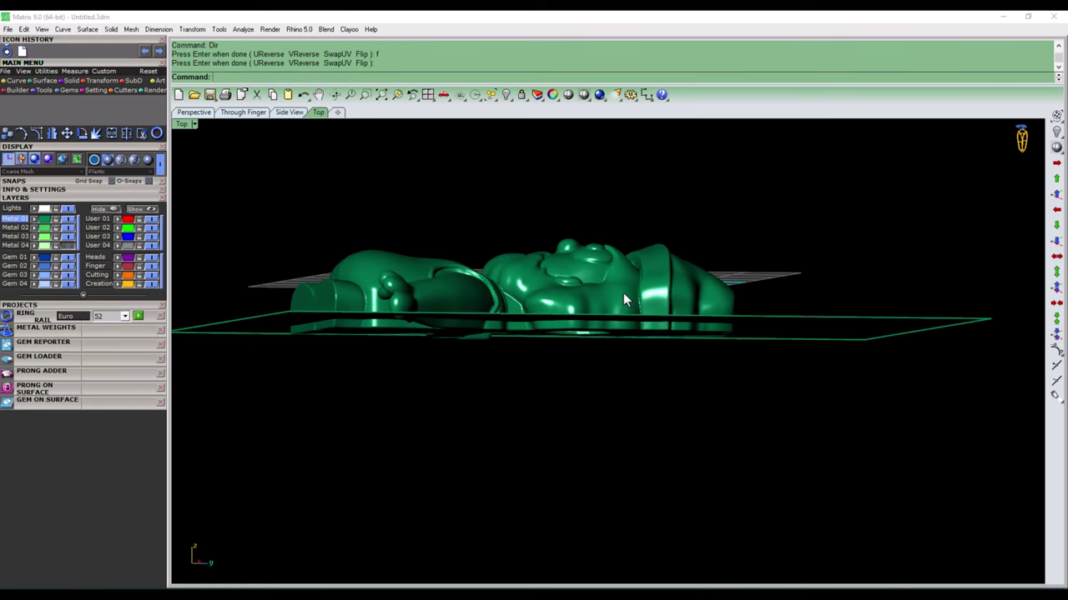
pyautogui.click(623, 293)
pyautogui.scroll(3, 647, 293)
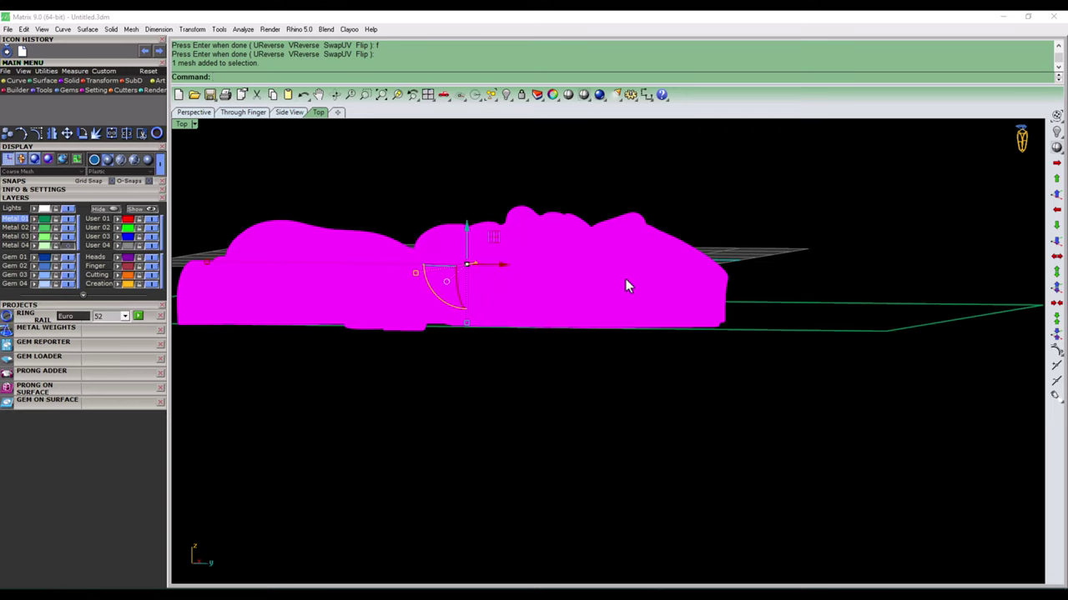
# - Subtract the flat cutting plane from the joined figure mesh using Mesh Difference
pyautogui.press('F6')
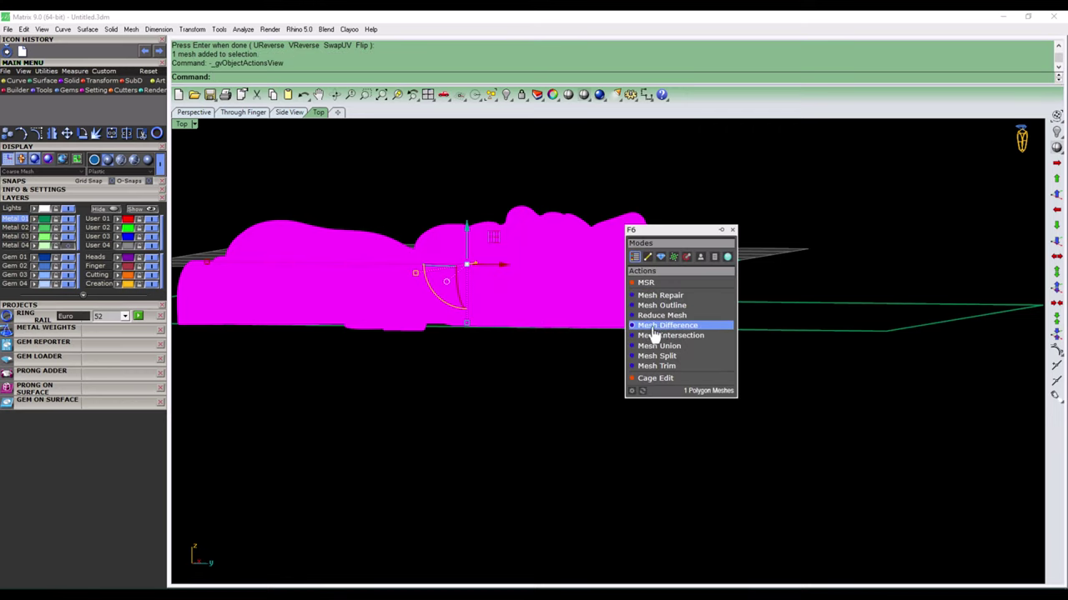
pyautogui.click(676, 327)
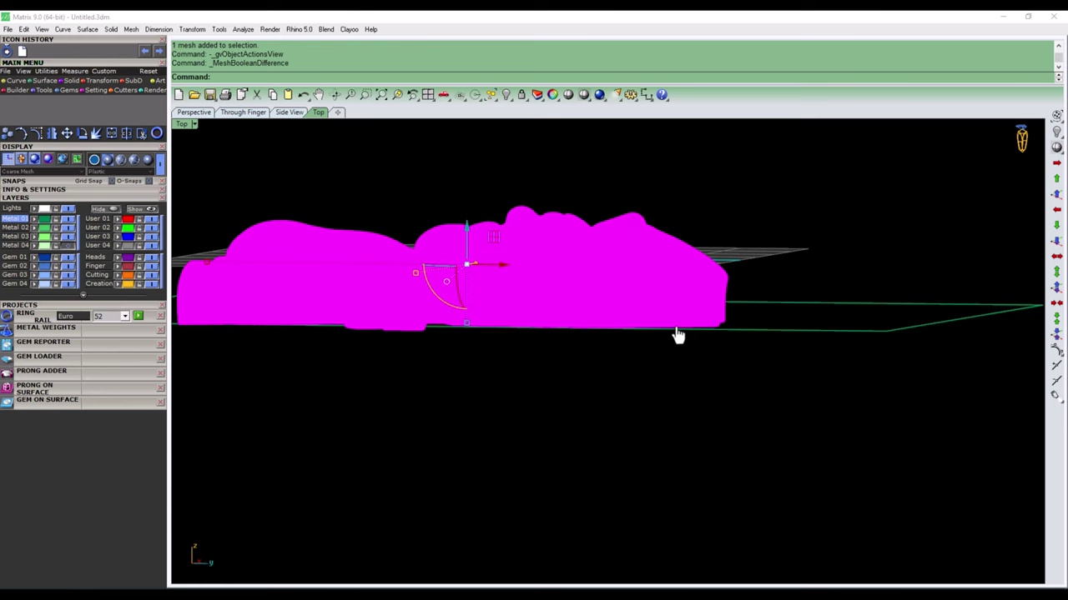
pyautogui.click(799, 326)
pyautogui.press('Return')
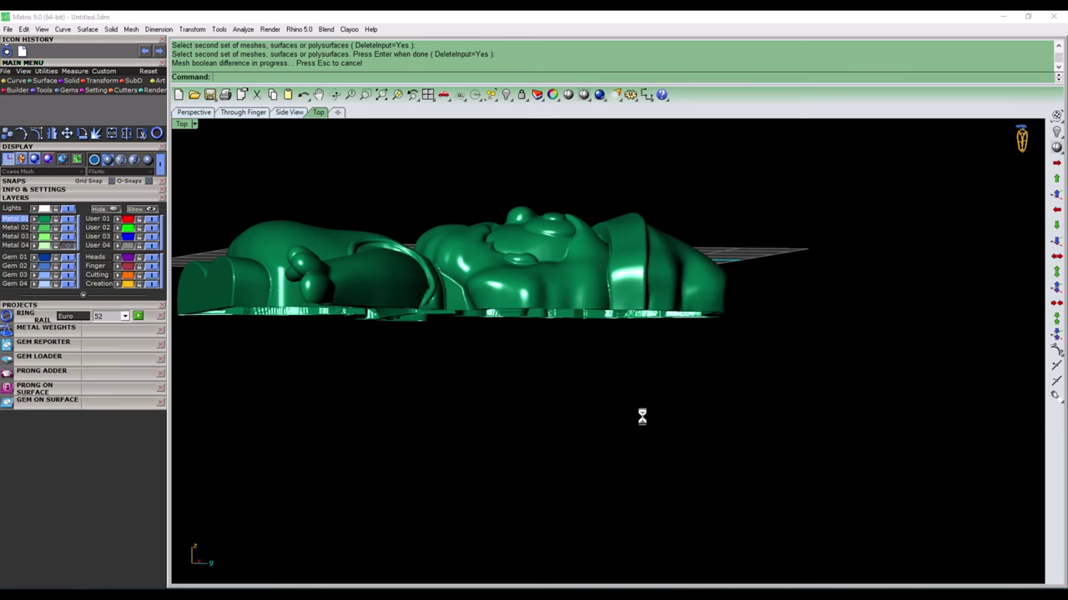
pyautogui.moveTo(642, 417); pyautogui.dragTo(628, 291, button='right')
pyautogui.scroll(3, 627, 291)
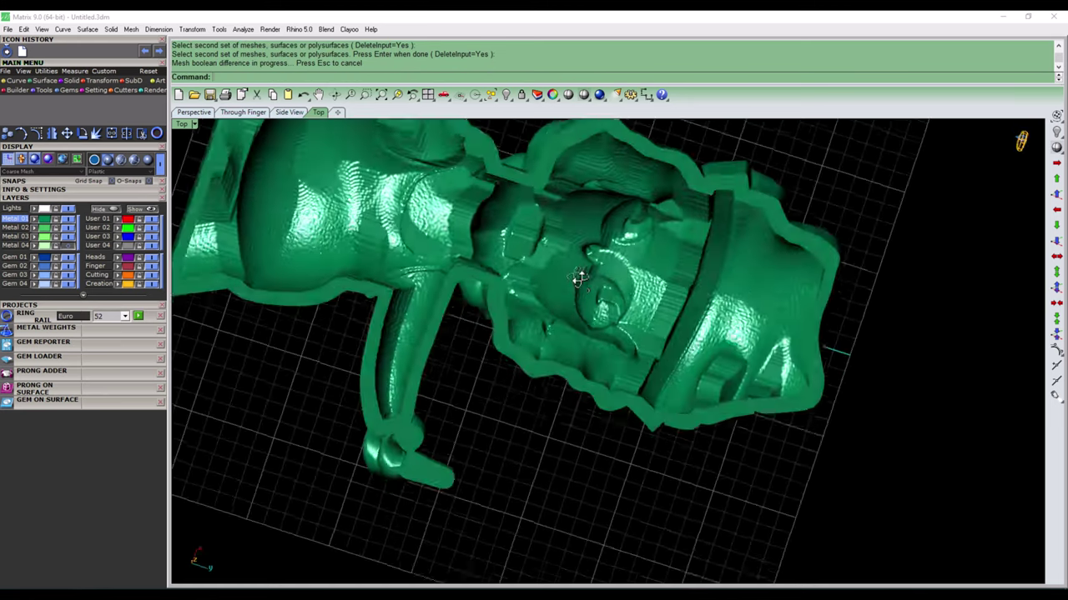
pyautogui.scroll(2, 556, 274)
pyautogui.scroll(-5, 556, 274)
pyautogui.moveTo(556, 273); pyautogui.dragTo(592, 356, button='right')
pyautogui.scroll(4, 592, 356)
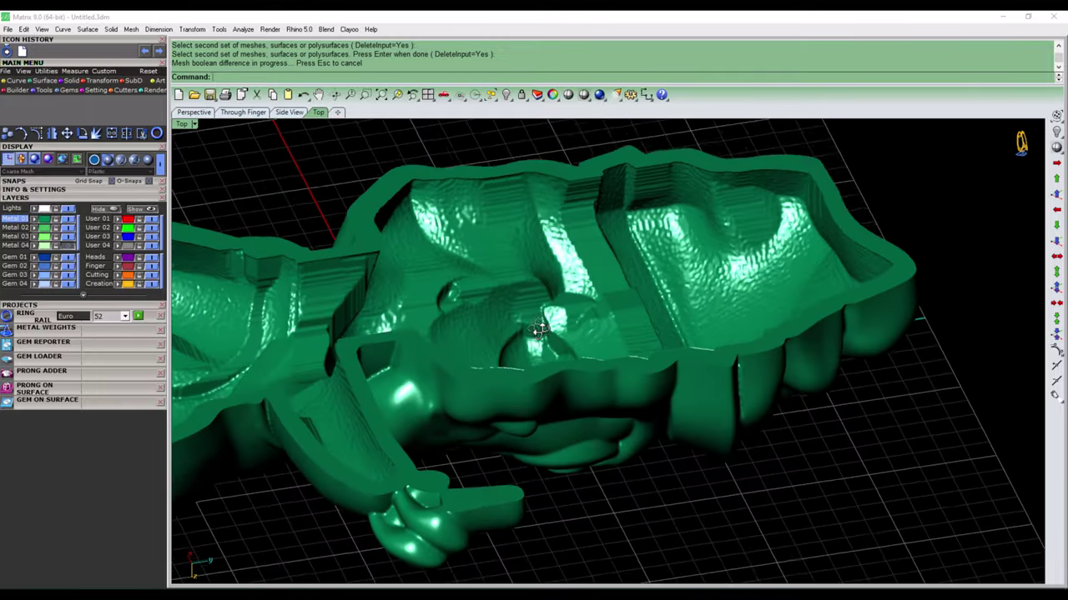
pyautogui.moveTo(638, 324)
pyautogui.mouseDown(button='right')
pyautogui.moveTo(579, 369)
pyautogui.moveTo(632, 481)
pyautogui.moveTo(688, 478)
pyautogui.moveTo(765, 501)
pyautogui.mouseUp(button='right')
pyautogui.scroll(2, 600, 373)
pyautogui.moveTo(532, 358); pyautogui.dragTo(690, 352, button='right')
pyautogui.moveTo(817, 481)
pyautogui.mouseDown(button='right')
pyautogui.moveTo(613, 438)
pyautogui.moveTo(670, 491)
pyautogui.moveTo(755, 509)
pyautogui.moveTo(660, 498)
pyautogui.moveTo(739, 369)
pyautogui.moveTo(722, 377)
pyautogui.moveTo(648, 286)
pyautogui.moveTo(581, 310)
pyautogui.mouseUp(button='right')
pyautogui.scroll(3, 739, 369)
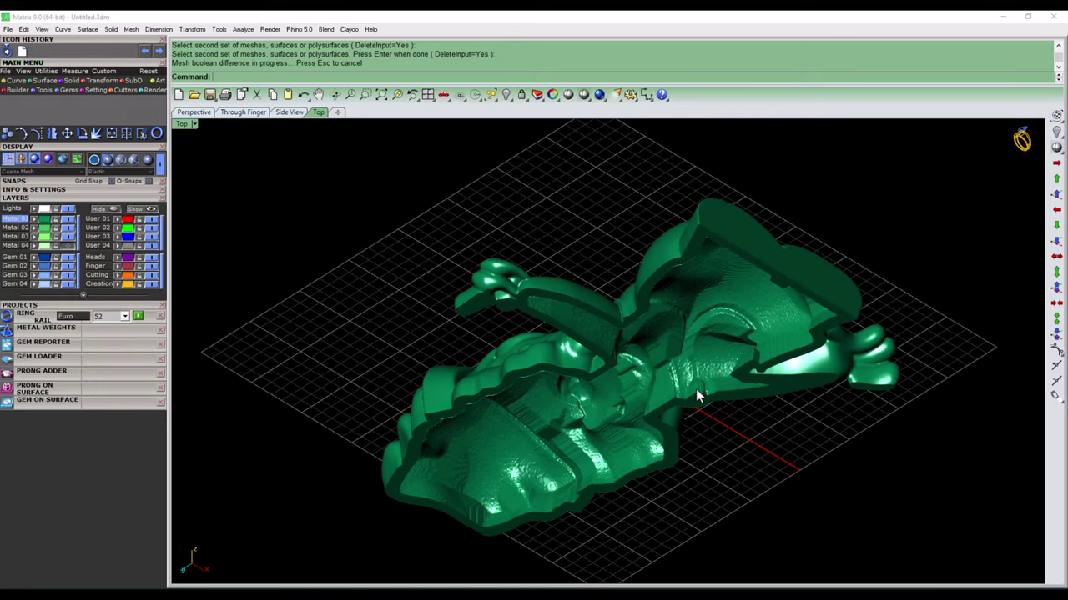
pyautogui.moveTo(619, 422)
pyautogui.mouseDown(button='right')
pyautogui.moveTo(620, 405)
pyautogui.moveTo(598, 493)
pyautogui.moveTo(529, 389)
pyautogui.moveTo(615, 231)
pyautogui.moveTo(648, 576)
pyautogui.moveTo(643, 421)
pyautogui.mouseUp(button='right')
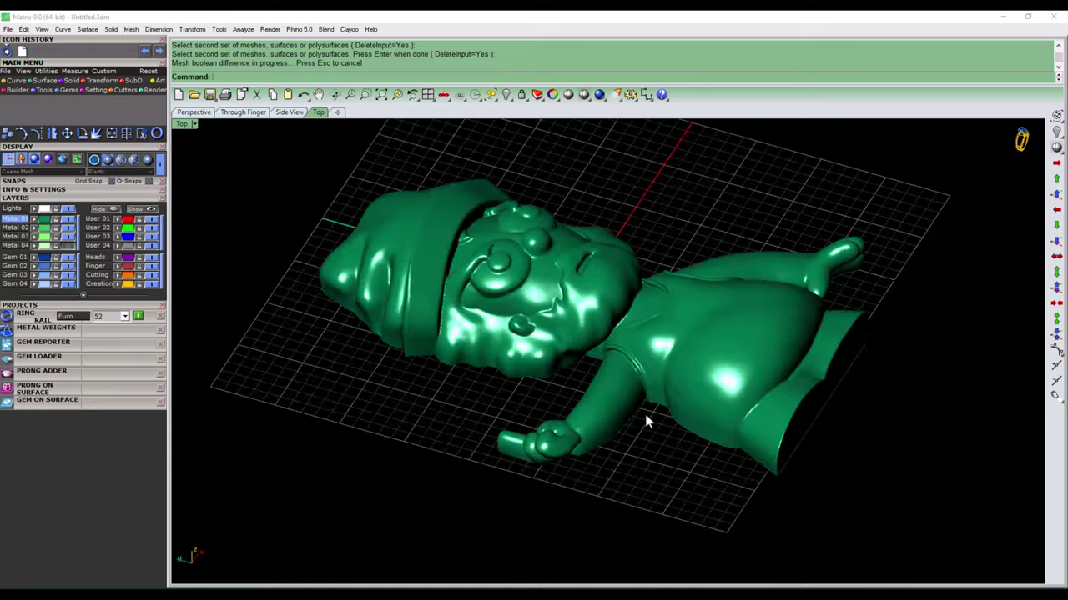
pyautogui.moveTo(663, 353)
pyautogui.mouseDown(button='right')
pyautogui.moveTo(701, 310)
pyautogui.moveTo(684, 359)
pyautogui.moveTo(639, 317)
pyautogui.moveTo(520, 376)
pyautogui.moveTo(558, 308)
pyautogui.moveTo(497, 326)
pyautogui.mouseUp(button='right')
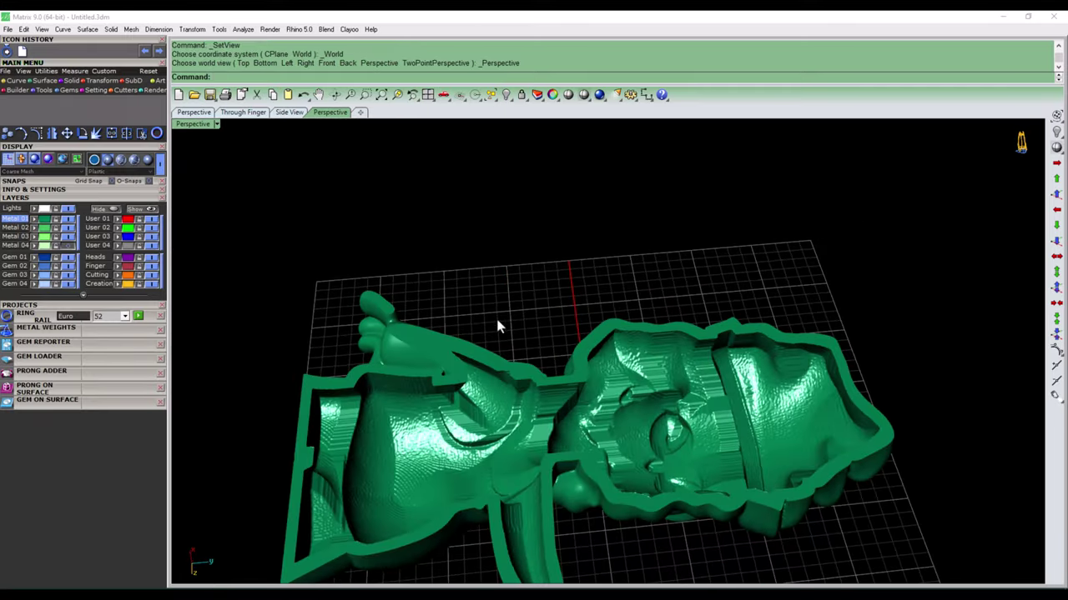
pyautogui.scroll(4, 317, 400)
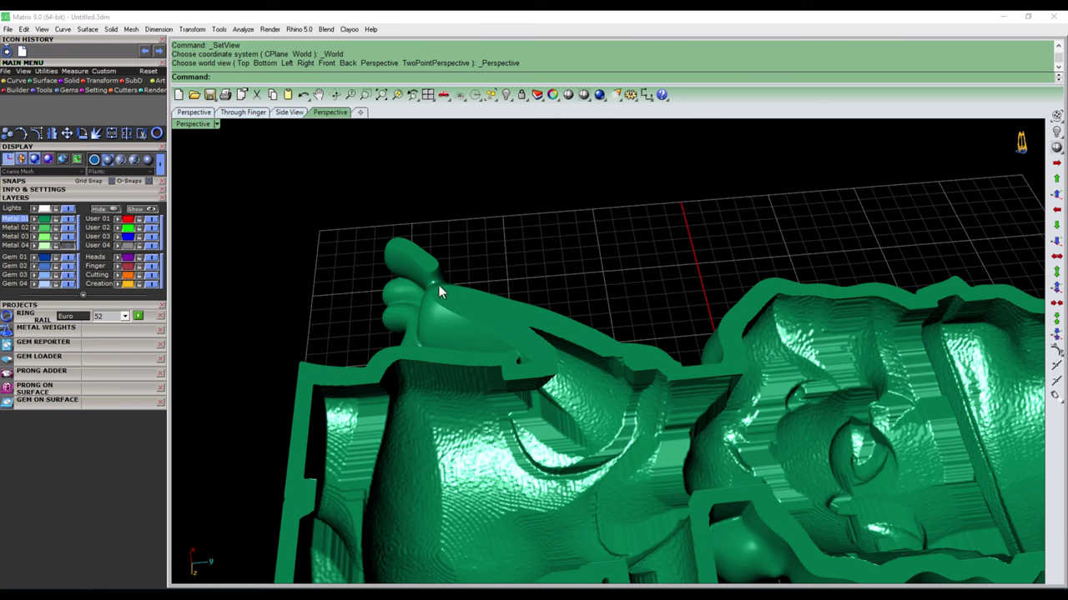
pyautogui.moveTo(439, 290); pyautogui.dragTo(519, 317, button='right')
pyautogui.scroll(4, 529, 354)
pyautogui.click(513, 376)
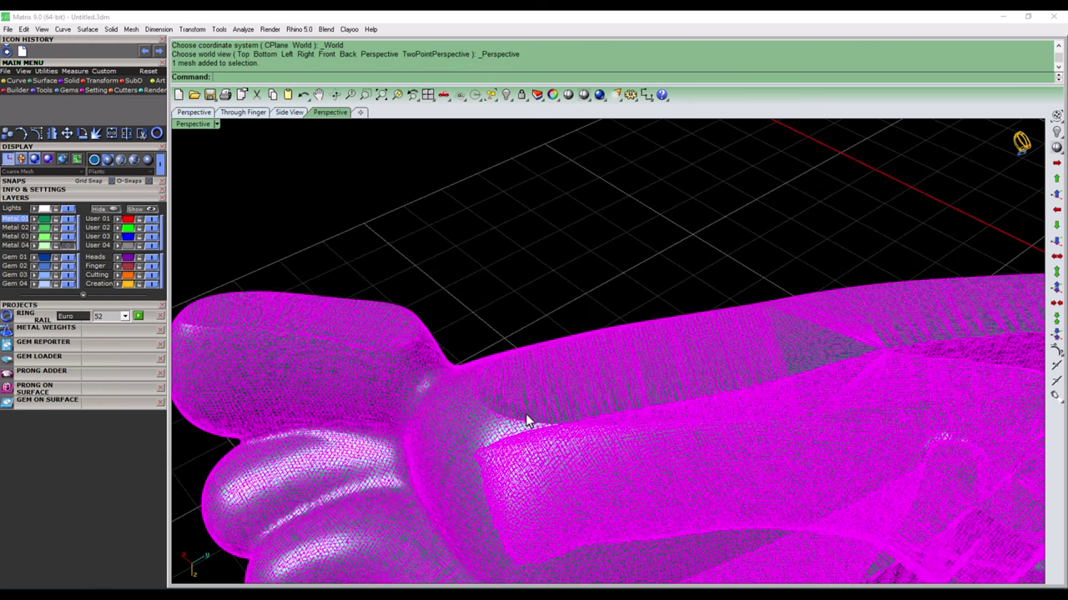
pyautogui.moveTo(529, 425)
pyautogui.mouseDown(button='right')
pyautogui.moveTo(464, 341)
pyautogui.moveTo(453, 358)
pyautogui.moveTo(509, 397)
pyautogui.moveTo(543, 281)
pyautogui.moveTo(536, 474)
pyautogui.moveTo(484, 444)
pyautogui.moveTo(556, 460)
pyautogui.moveTo(435, 428)
pyautogui.mouseUp(button='right')
pyautogui.moveTo(508, 432)
pyautogui.mouseDown(button='right')
pyautogui.moveTo(596, 359)
pyautogui.moveTo(571, 325)
pyautogui.moveTo(478, 410)
pyautogui.mouseUp(button='right')
pyautogui.moveTo(732, 342)
pyautogui.mouseDown(button='right')
pyautogui.moveTo(679, 398)
pyautogui.moveTo(796, 381)
pyautogui.moveTo(813, 353)
pyautogui.moveTo(753, 377)
pyautogui.moveTo(759, 326)
pyautogui.moveTo(446, 407)
pyautogui.mouseUp(button='right')
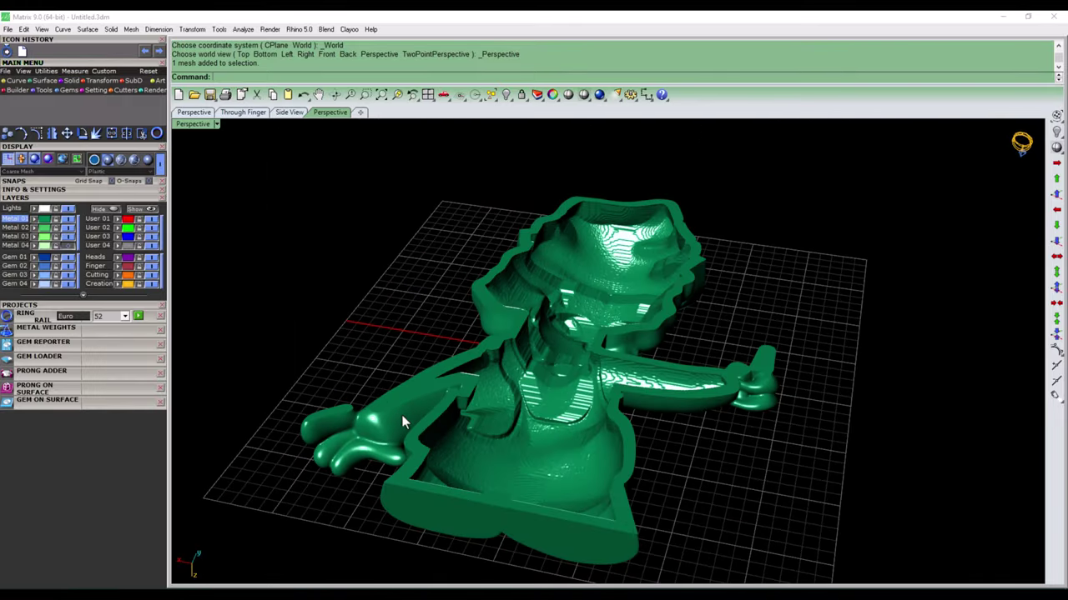
pyautogui.click(580, 454)
pyautogui.moveTo(530, 267)
pyautogui.mouseDown(button='right')
pyautogui.moveTo(615, 409)
pyautogui.moveTo(632, 318)
pyautogui.moveTo(652, 345)
pyautogui.mouseUp(button='right')
pyautogui.write('ex')
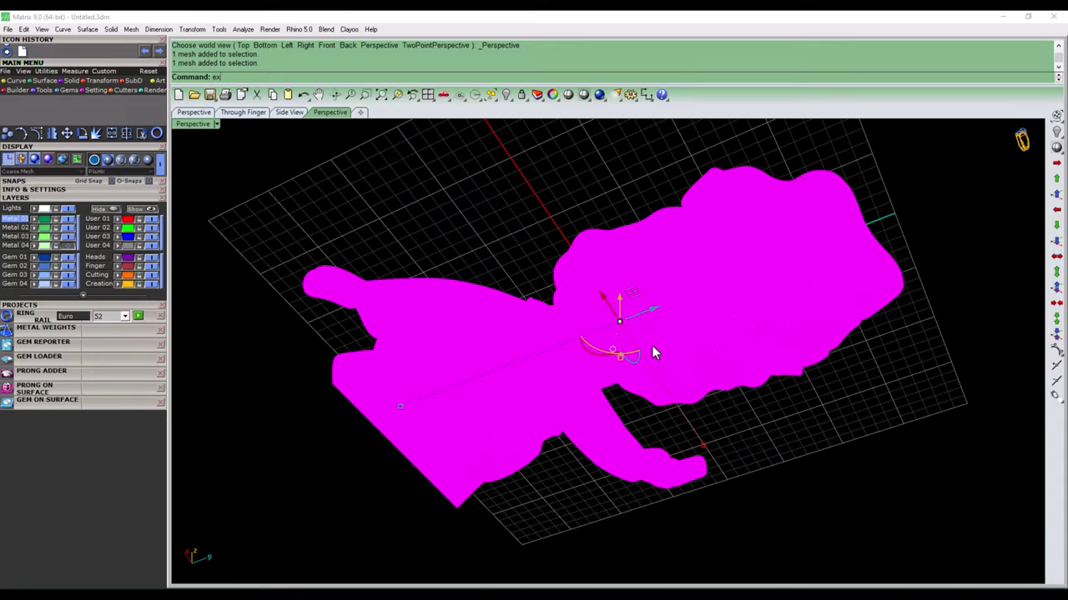
# - Explode the mesh into four pieces, then select all and ungroup them
pyautogui.write('p')
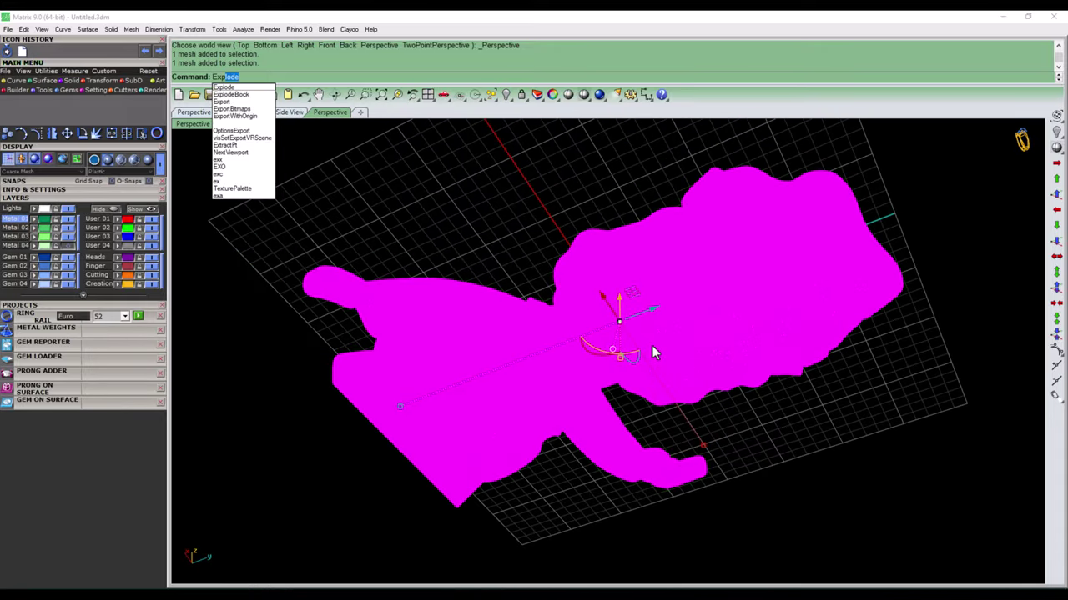
pyautogui.write('lo')
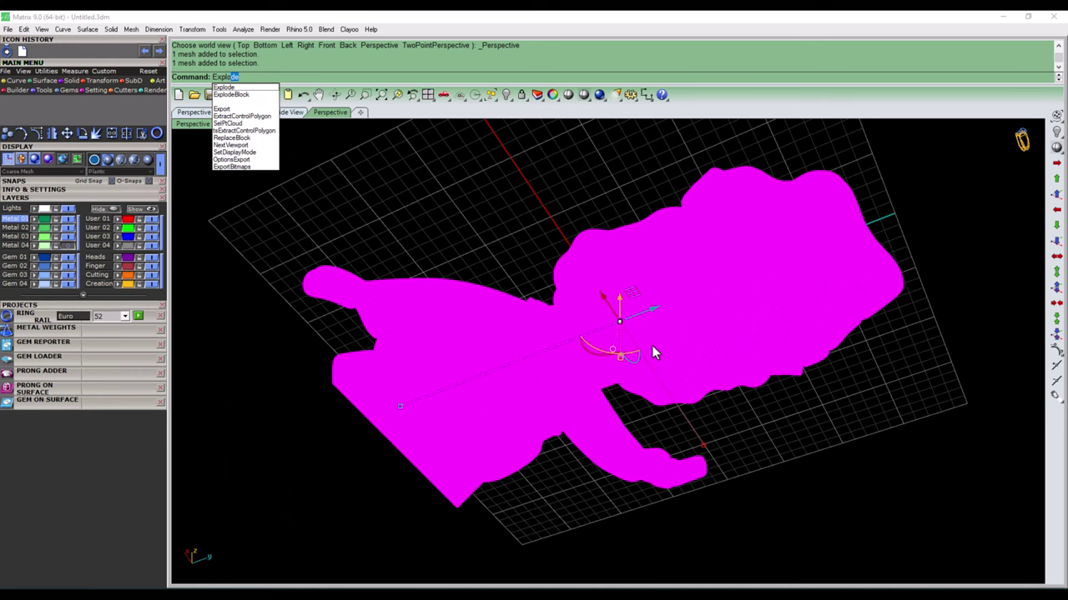
pyautogui.press('Return')
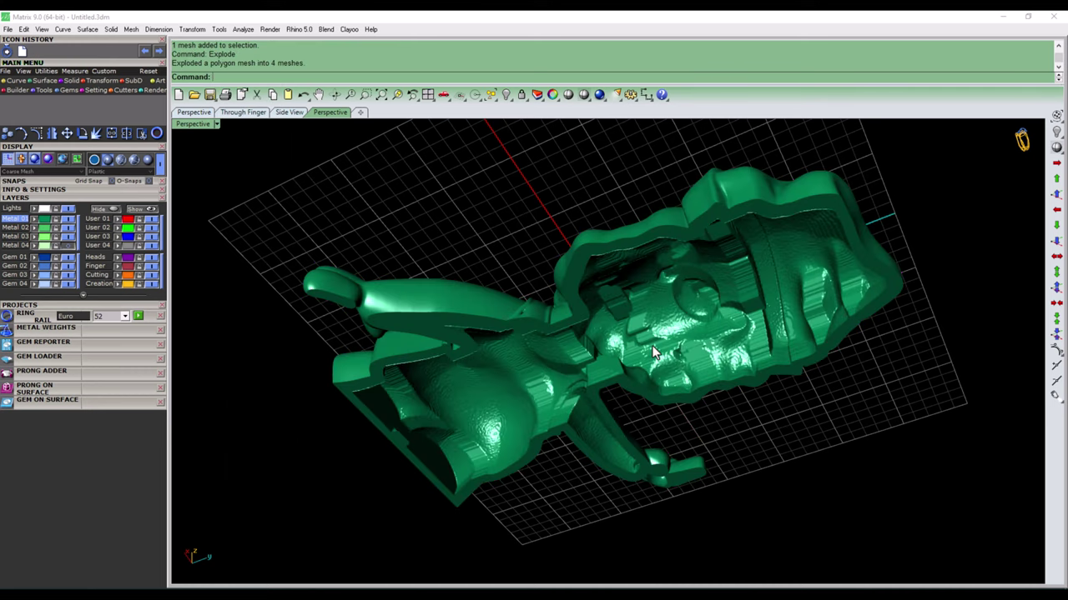
pyautogui.click(653, 351)
pyautogui.click(791, 431)
pyautogui.scroll(3, 533, 338)
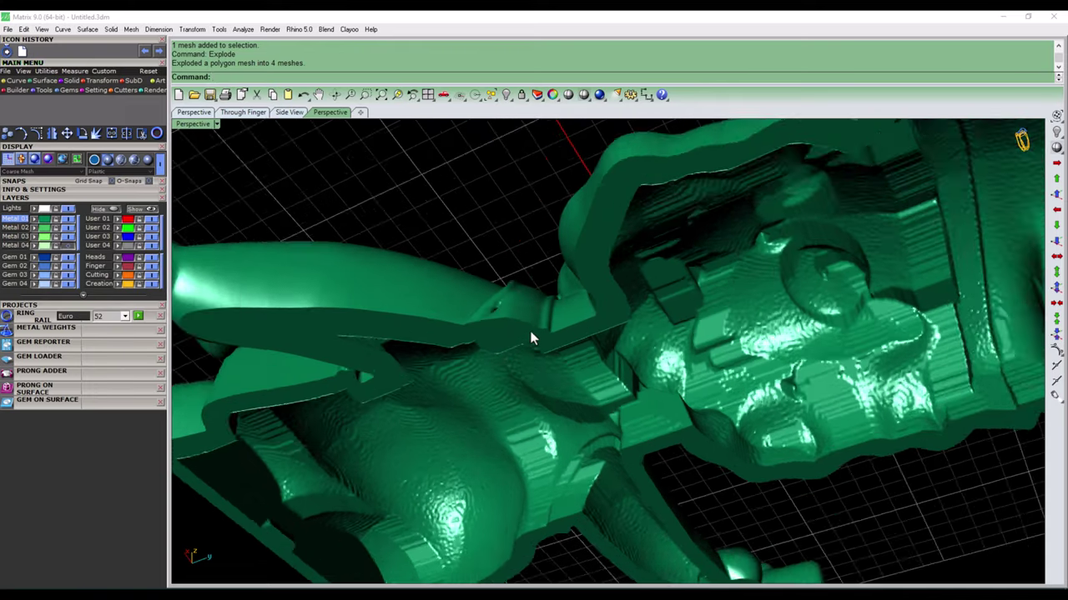
pyautogui.scroll(2, 511, 361)
pyautogui.hotkey('ctrl', 'a')
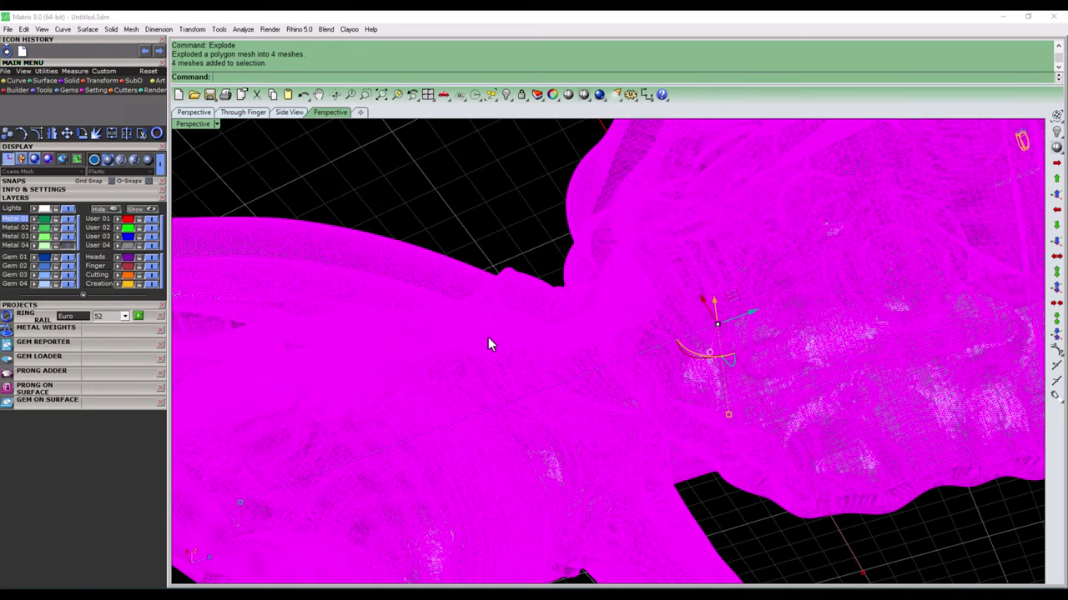
pyautogui.hotkey('ctrl', 'shift', 'g')
pyautogui.press('Escape')
# - Copy the rim piece, then undo back to before the mesh was exploded
pyautogui.click(556, 306)
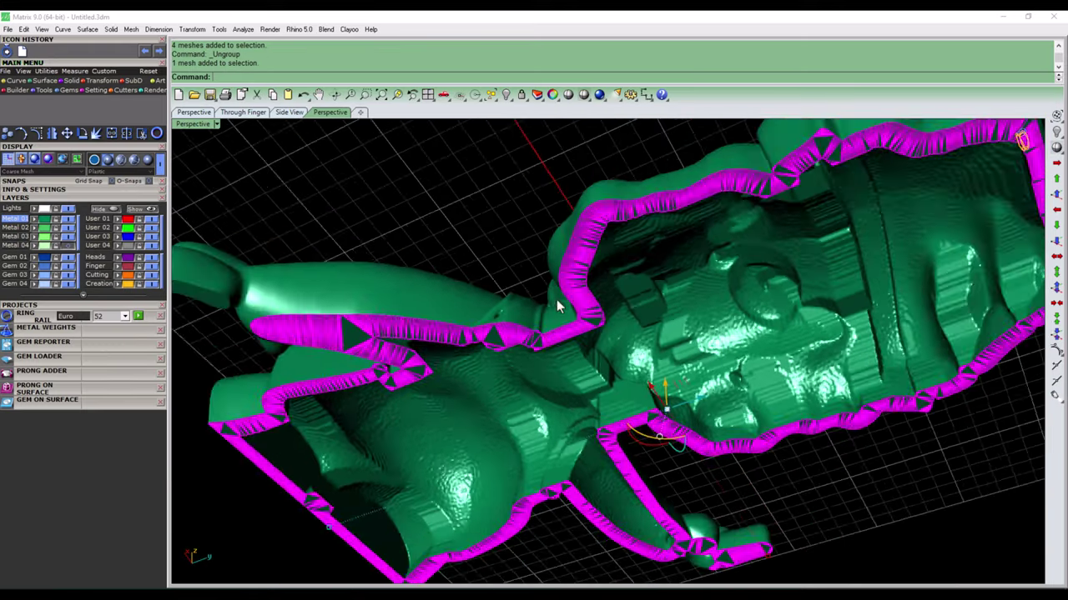
pyautogui.scroll(-4, 556, 299)
pyautogui.scroll(1, 575, 396)
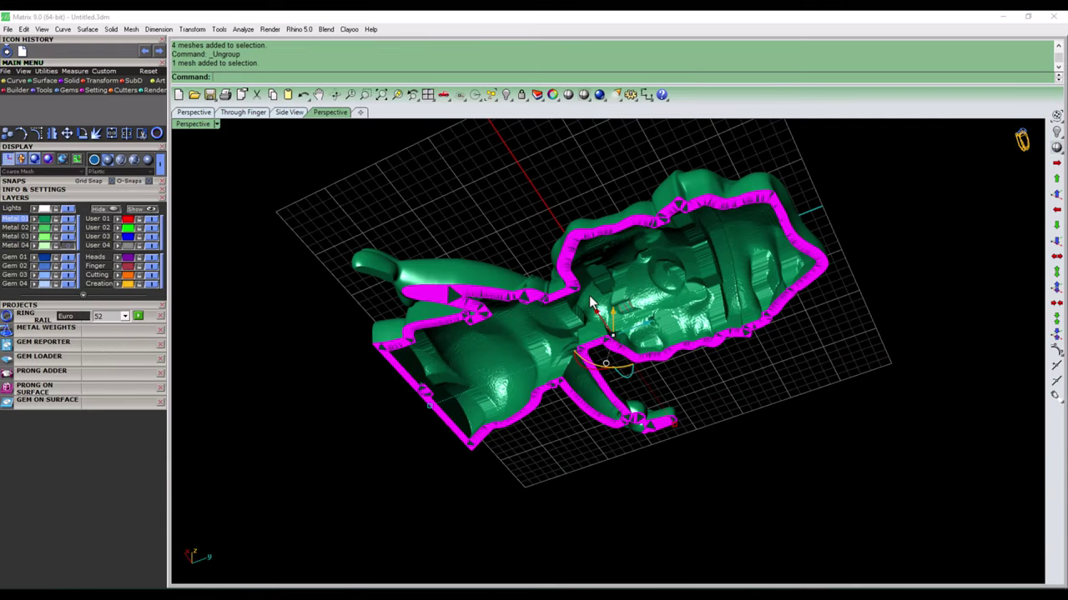
pyautogui.hotkey('ctrl', 'c')
pyautogui.hotkey('ctrl', 'z')
pyautogui.scroll(4, 507, 255)
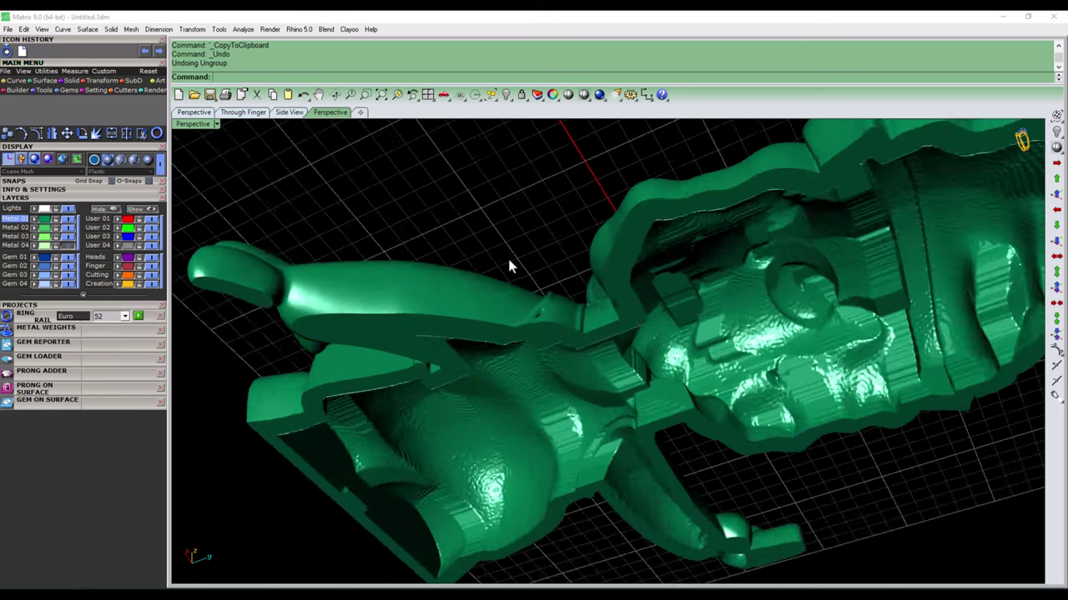
pyautogui.scroll(2, 509, 262)
pyautogui.click(546, 376)
pyautogui.hotkey('ctrl', 'x')
pyautogui.hotkey('ctrl', 'z')
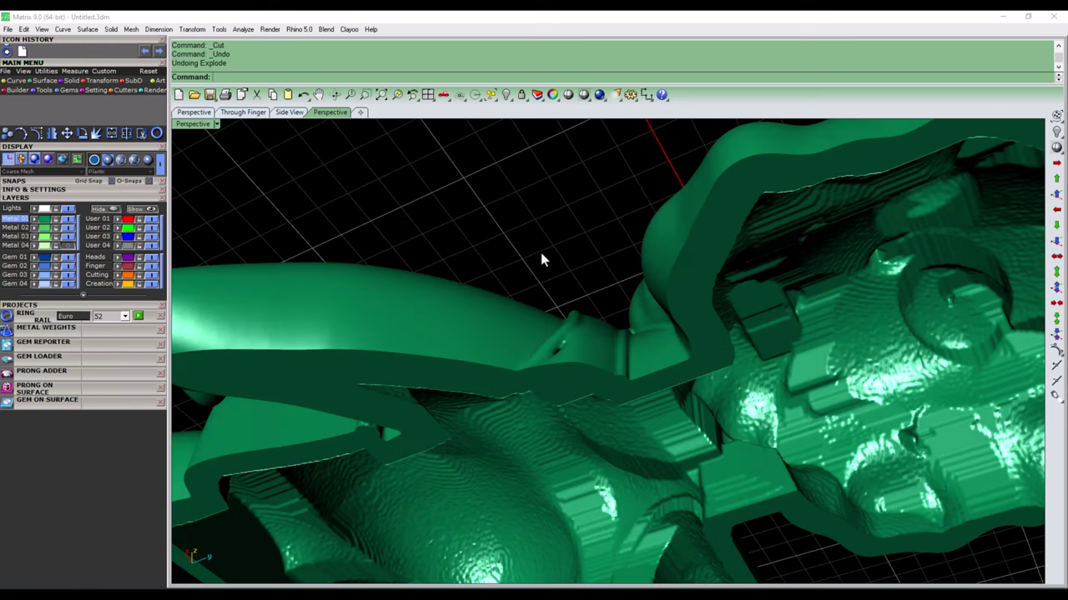
pyautogui.scroll(-2, 544, 265)
pyautogui.scroll(2, 550, 275)
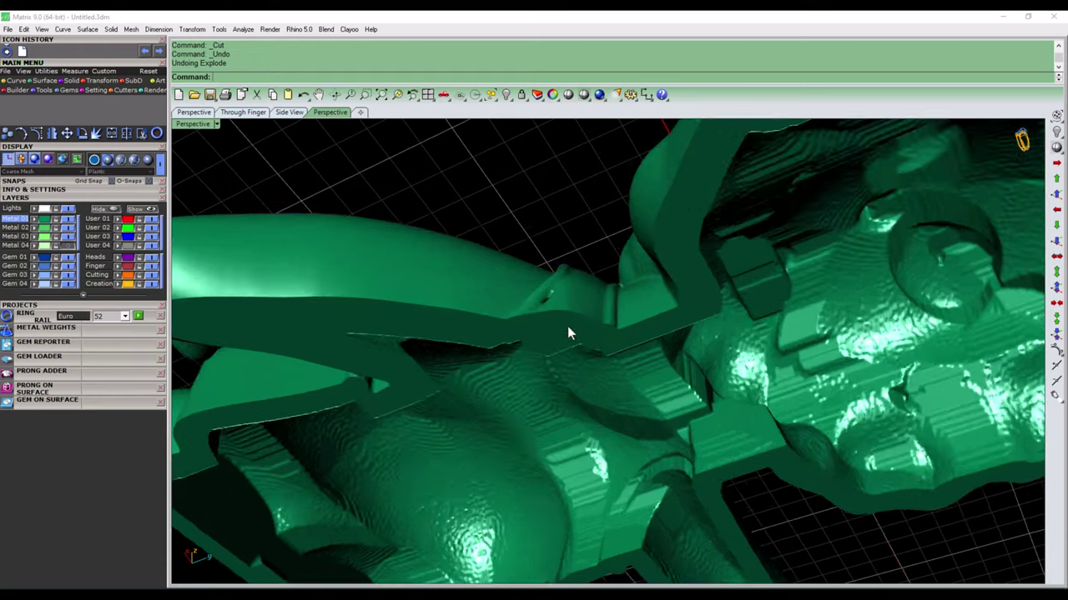
# - Ungroup the model again and toggle the Metal layer so the model ends hidden
pyautogui.click(567, 326)
pyautogui.hotkey('ctrl', 'shift', 'g')
pyautogui.scroll(-3, 564, 330)
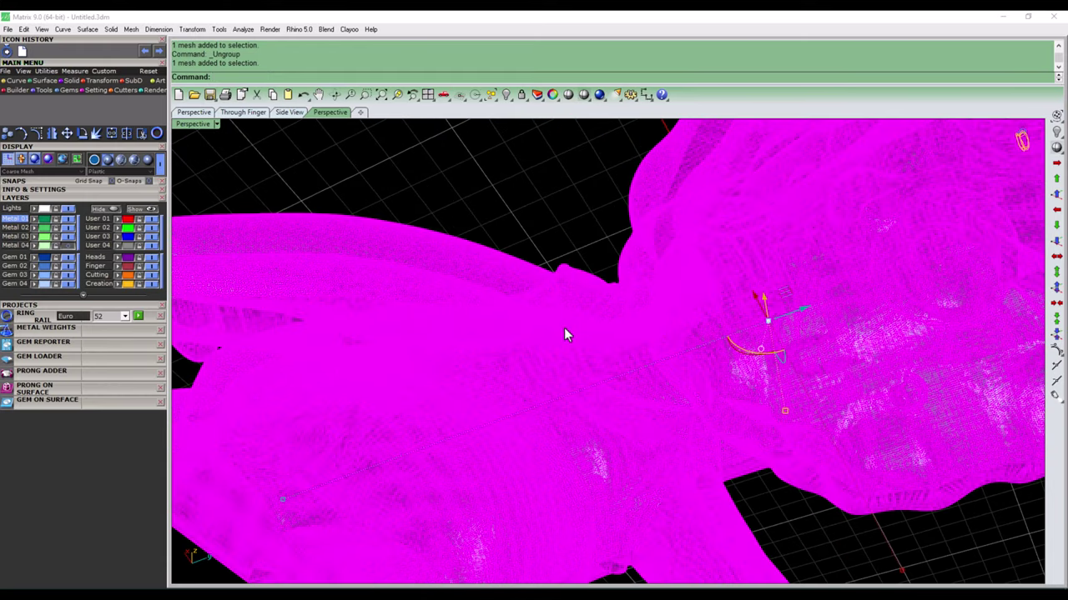
pyautogui.press('Escape')
pyautogui.click(643, 267)
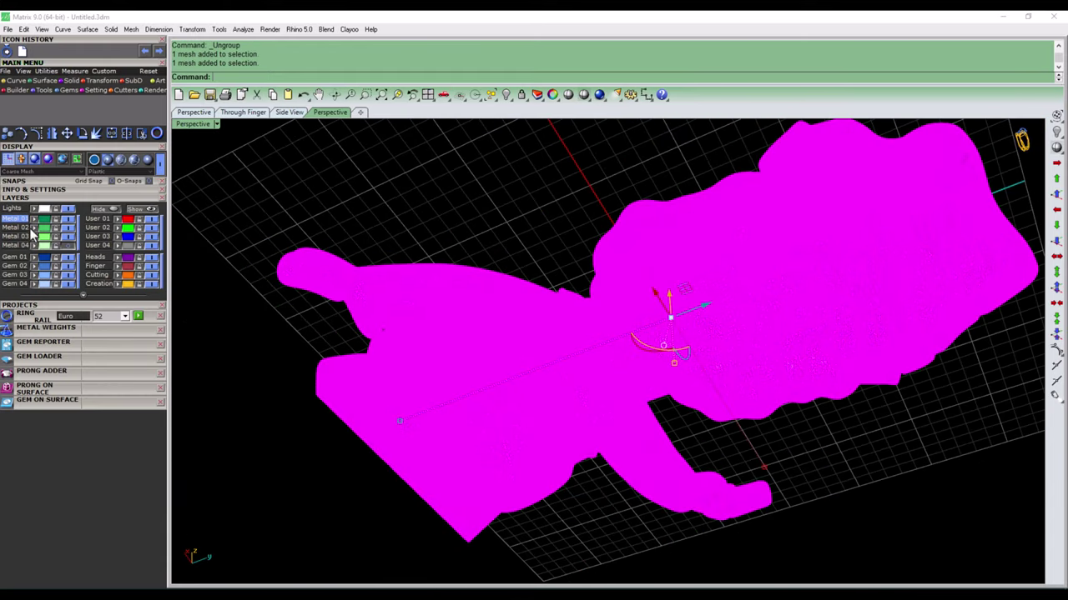
pyautogui.click(66, 230)
pyautogui.click(73, 247)
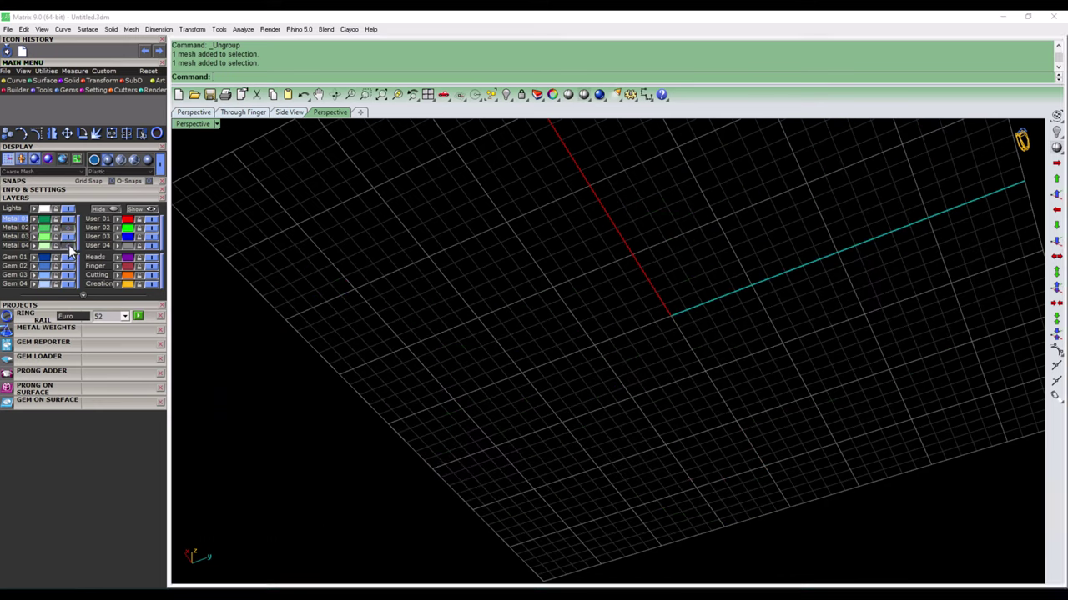
pyautogui.click(71, 255)
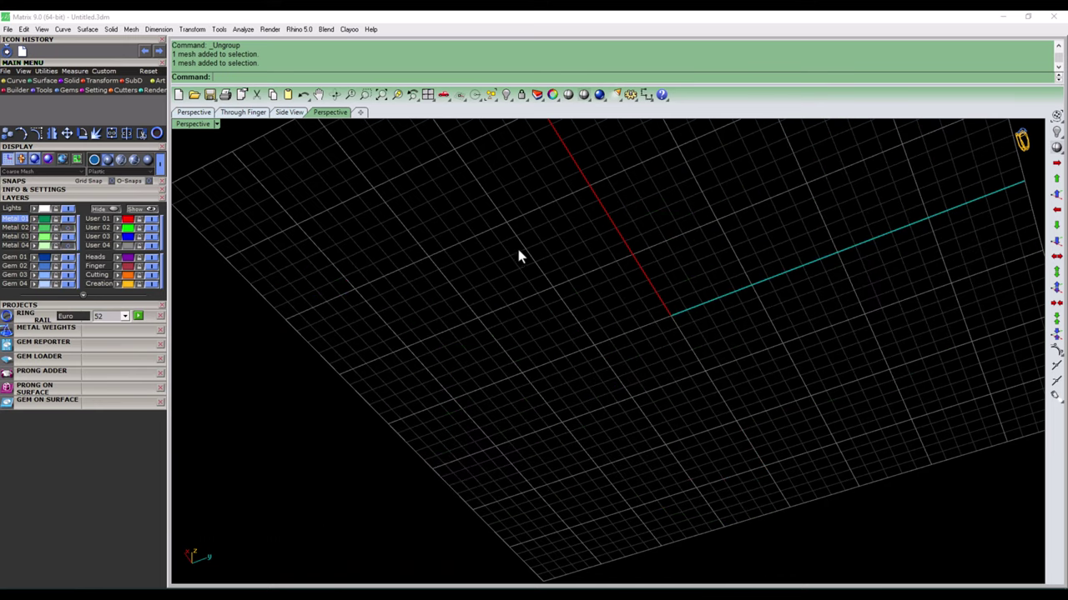
# - Switch to Top view, then tilt the view to inspect the rim band in 3D
pyautogui.hotkey('ctrl', 'F1')
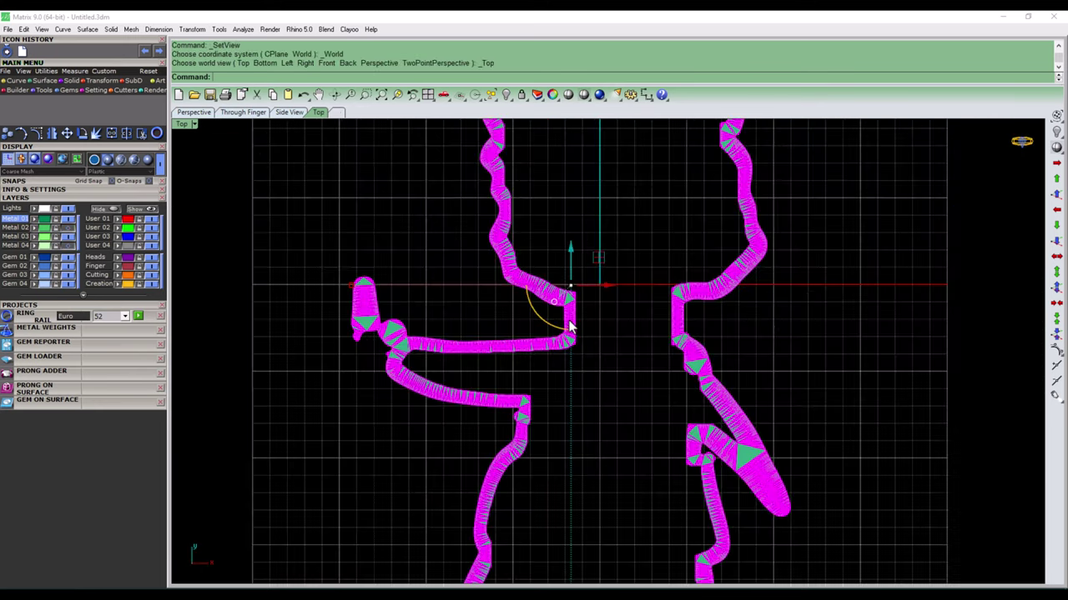
pyautogui.scroll(-5, 570, 327)
pyautogui.scroll(2, 629, 339)
pyautogui.scroll(3, 629, 339)
pyautogui.scroll(-2, 517, 357)
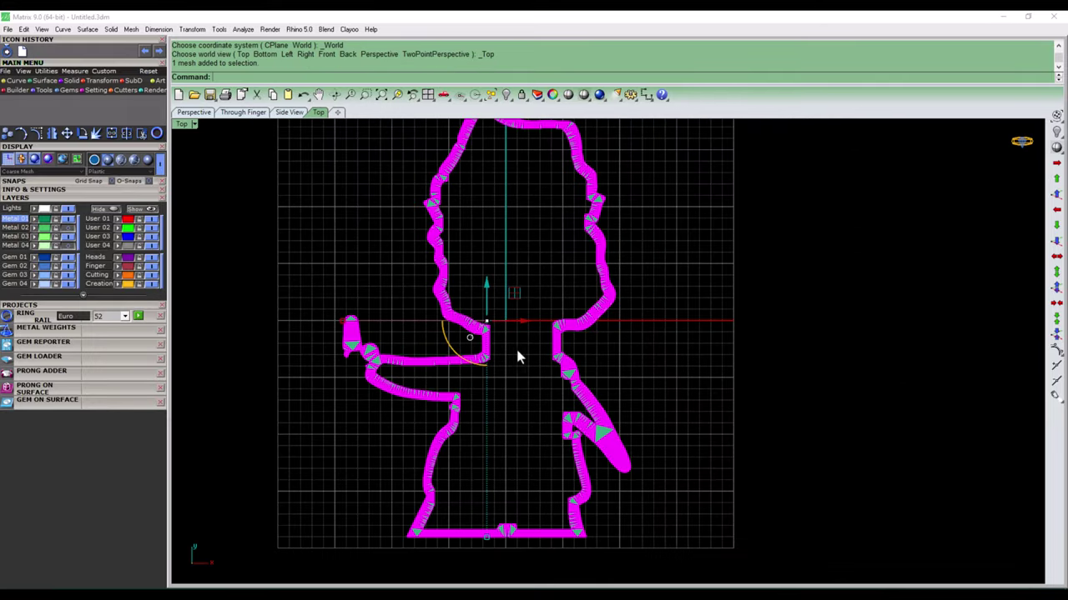
pyautogui.moveTo(517, 357); pyautogui.dragTo(663, 364, button='right')
pyautogui.press('Escape')
pyautogui.scroll(5, 662, 364)
# - Duplicate edges along the rim band with DupEdge
pyautogui.write('de')
pyautogui.press('Return')
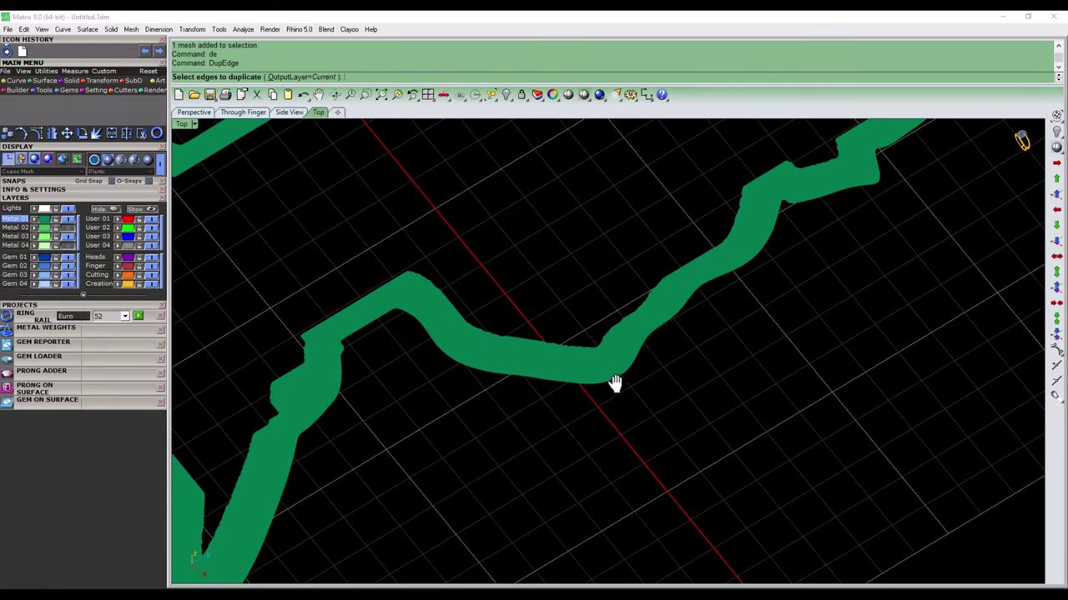
pyautogui.click(615, 382)
pyautogui.click(617, 374)
pyautogui.click(624, 367)
pyautogui.click(632, 355)
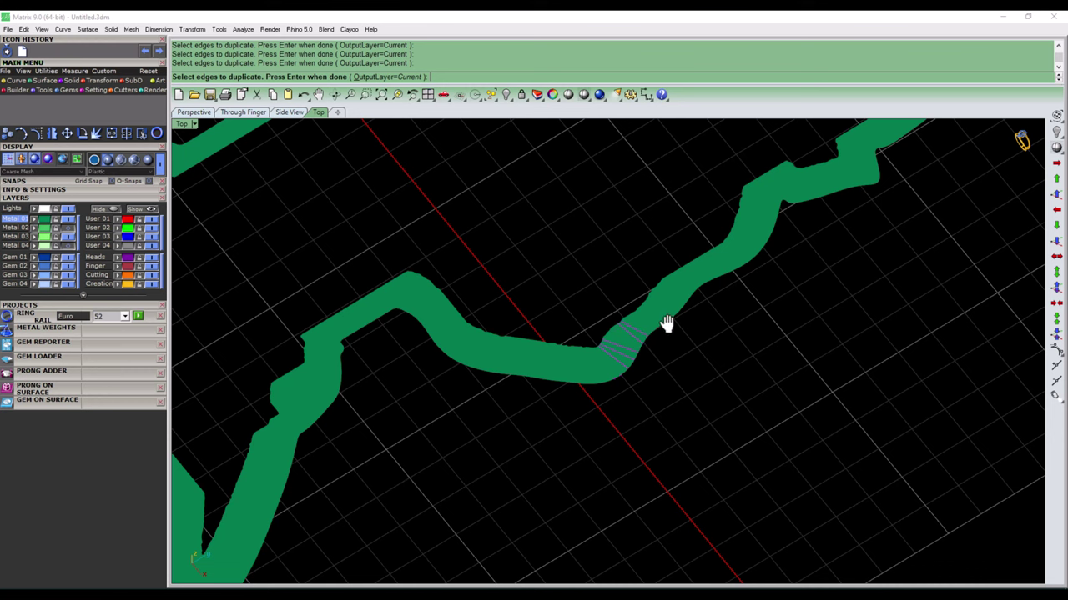
pyautogui.press('Return')
pyautogui.scroll(-2, 656, 357)
pyautogui.scroll(-4, 678, 309)
# - Copy the rim mesh's border outlines as curves
pyautogui.moveTo(662, 401)
pyautogui.mouseDown(button='right')
pyautogui.moveTo(691, 410)
pyautogui.moveTo(658, 392)
pyautogui.mouseUp(button='right')
pyautogui.click(529, 328)
pyautogui.click(644, 395)
pyautogui.click(616, 374)
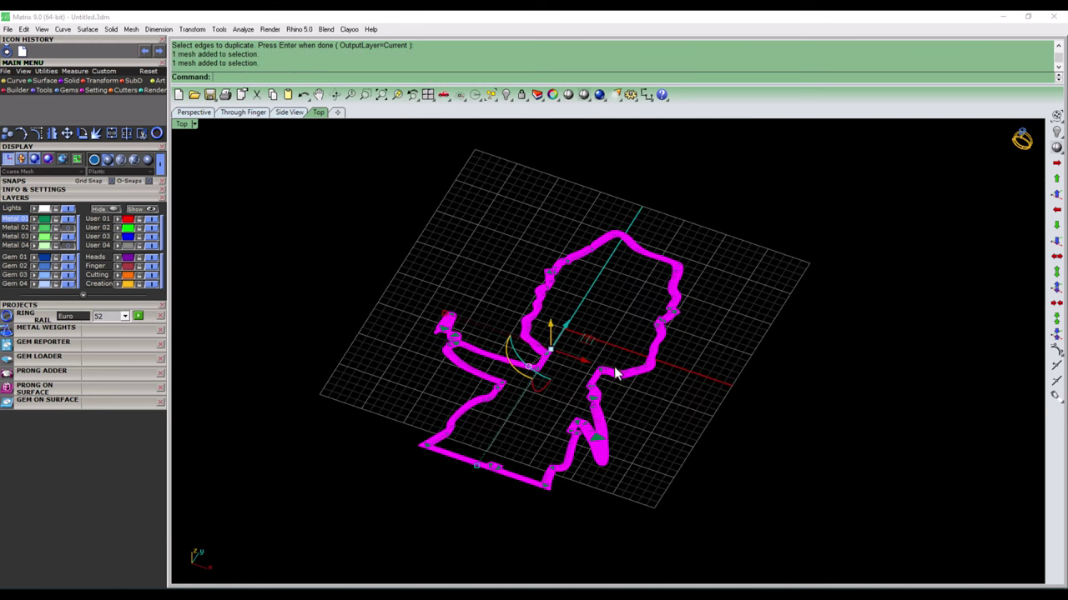
pyautogui.click(13, 80)
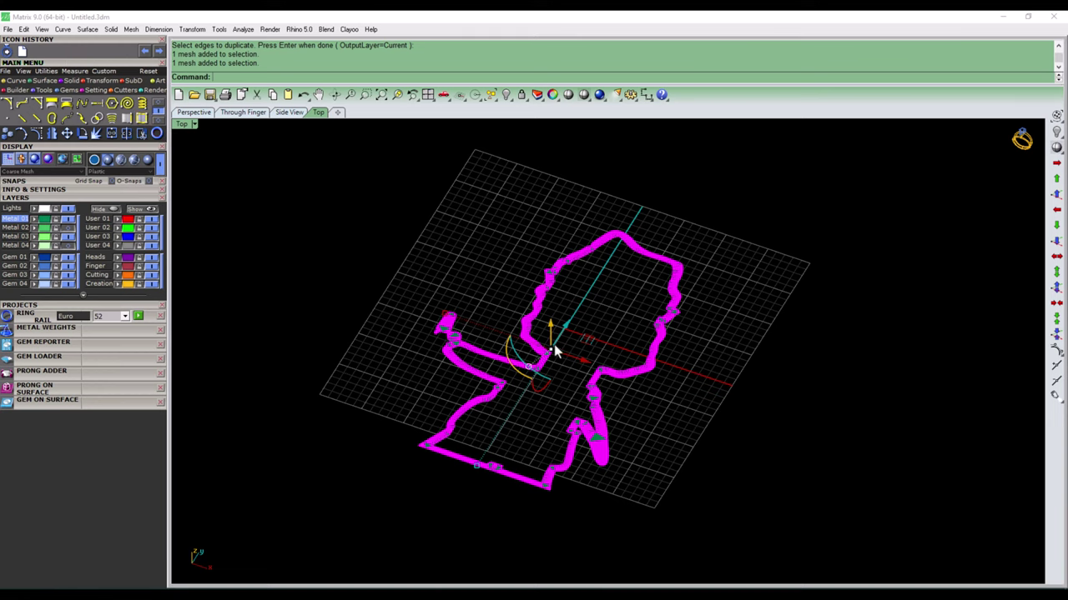
pyautogui.press('Return')
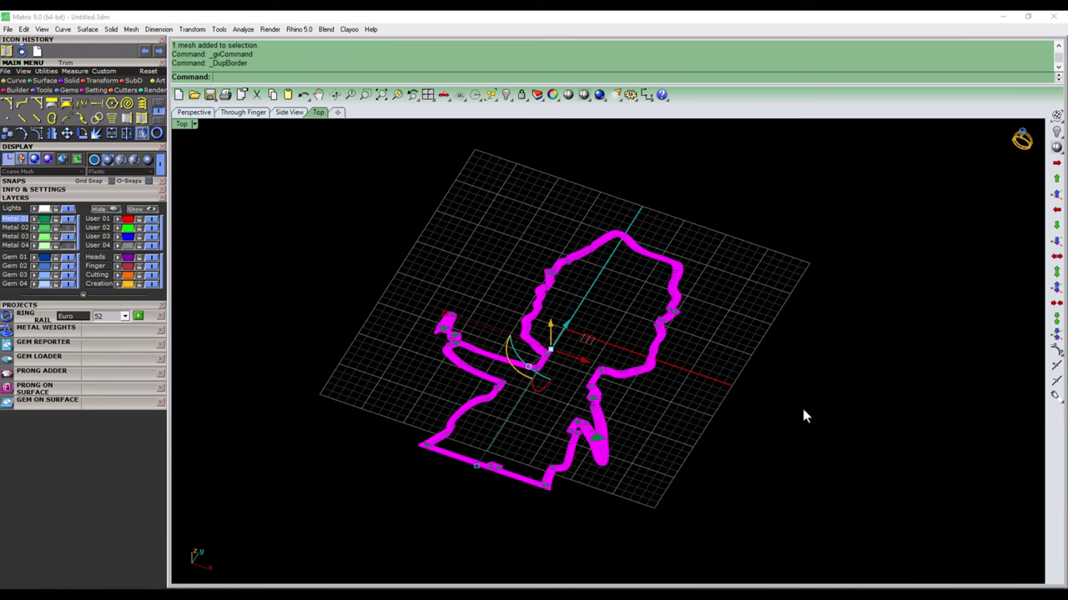
# - Join the rim outline objects together
pyautogui.scroll(2, 620, 398)
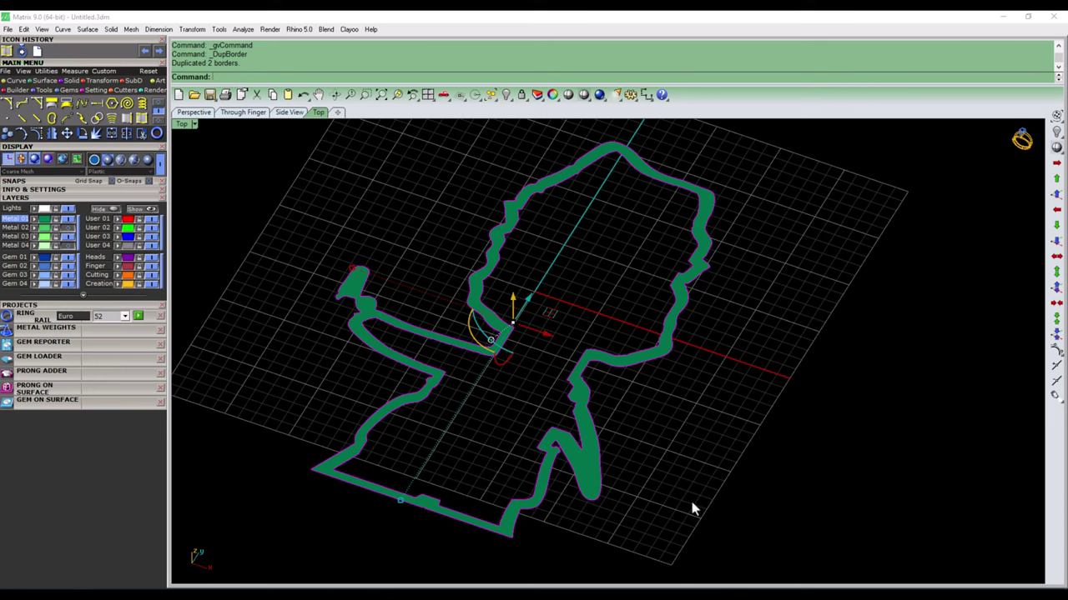
pyautogui.hotkey('ctrl', 'j')
pyautogui.write('j')
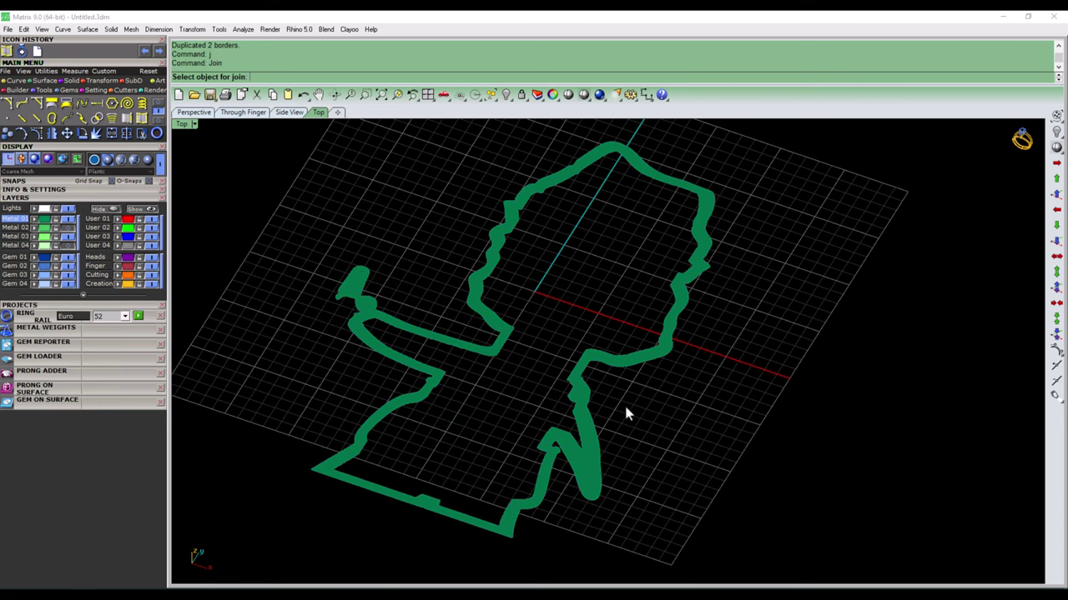
pyautogui.scroll(3, 626, 408)
pyautogui.click(562, 496)
pyautogui.scroll(-3, 607, 357)
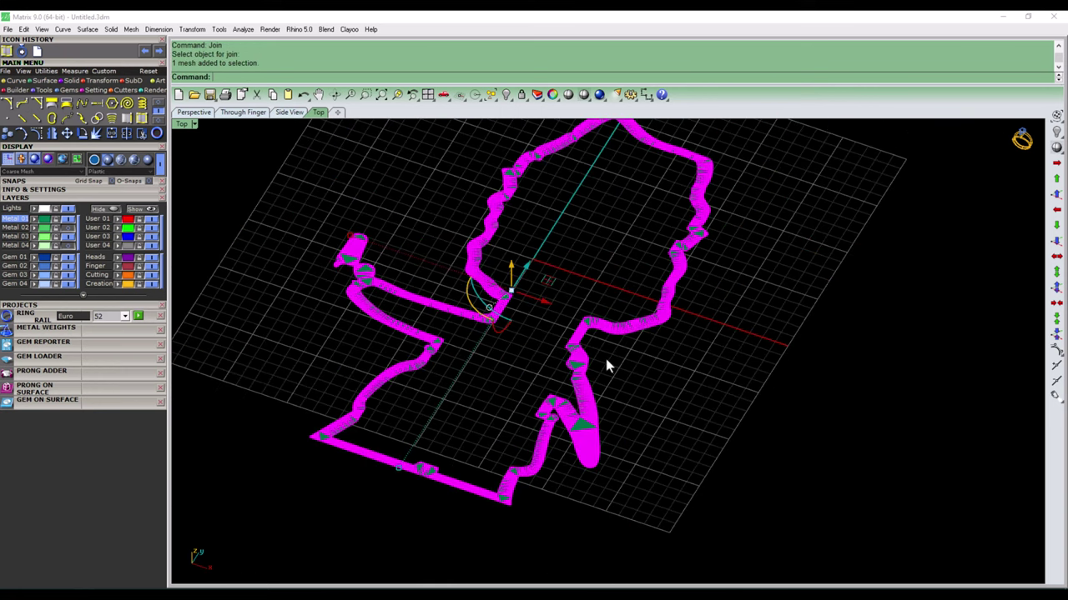
# - View from Top, hide the grid with F7 and select the two cut-outline curves
pyautogui.hotkey('ctrl', 'F1')
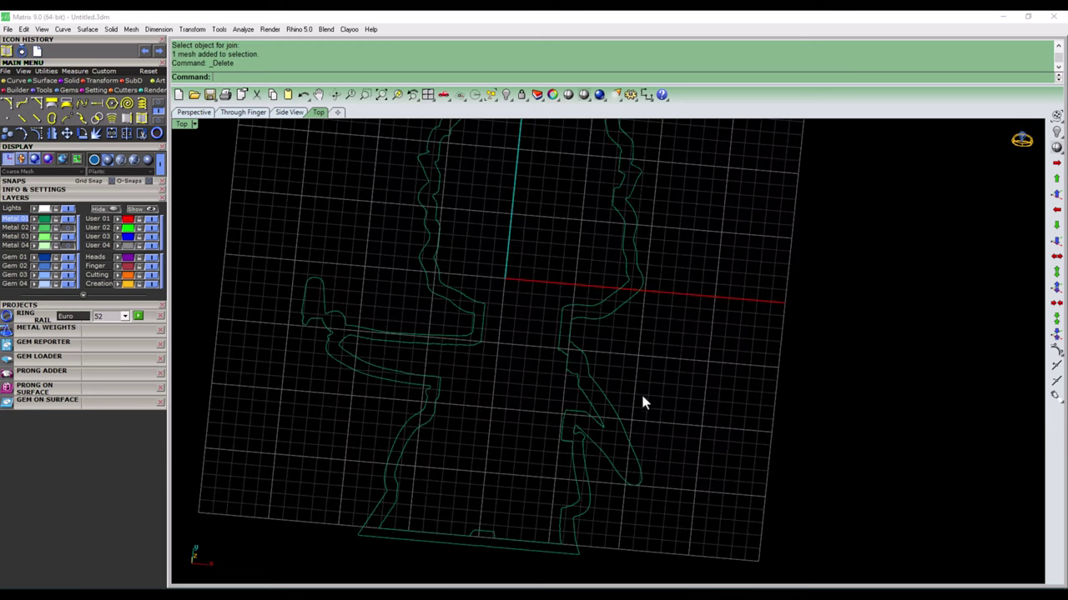
pyautogui.scroll(1, 659, 371)
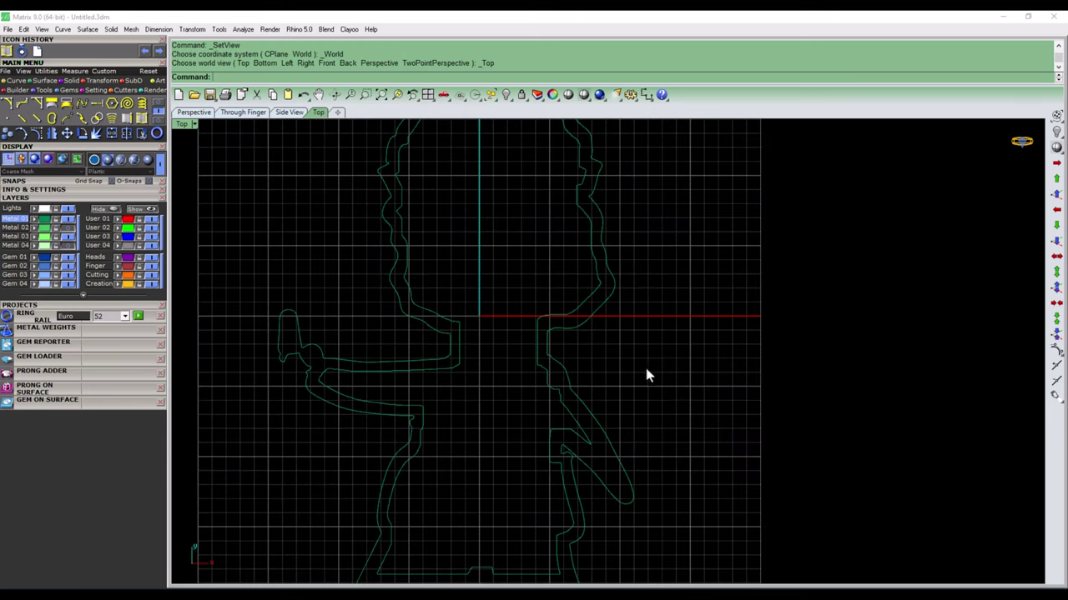
pyautogui.press('F7')
pyautogui.scroll(3, 424, 345)
pyautogui.click(427, 345)
pyautogui.scroll(-4, 452, 408)
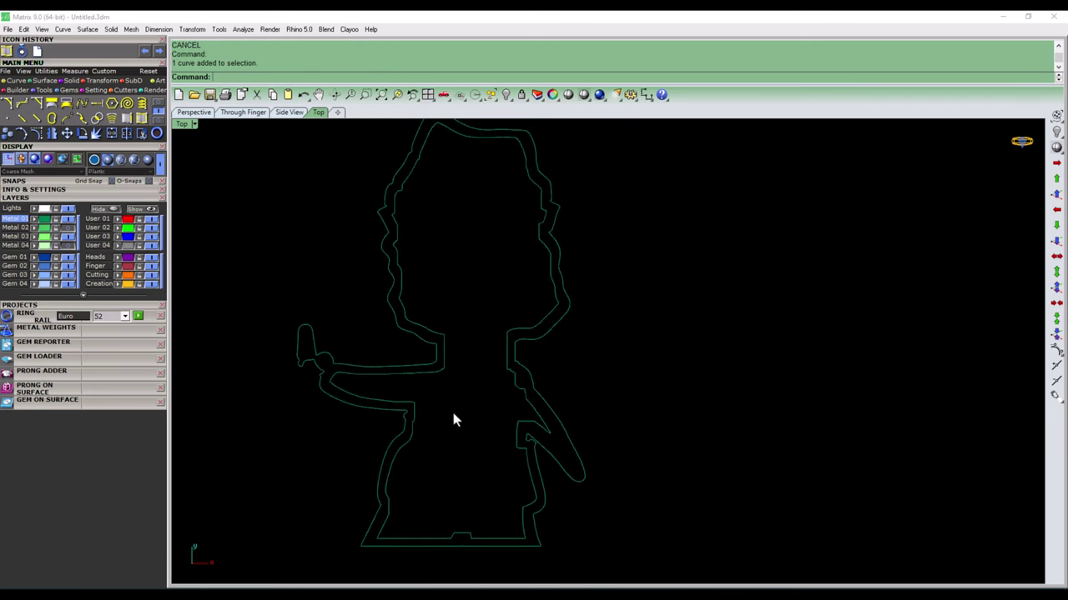
# - Show the figure mesh layer and build a trial Patch surface across the outline curves
pyautogui.click(68, 234)
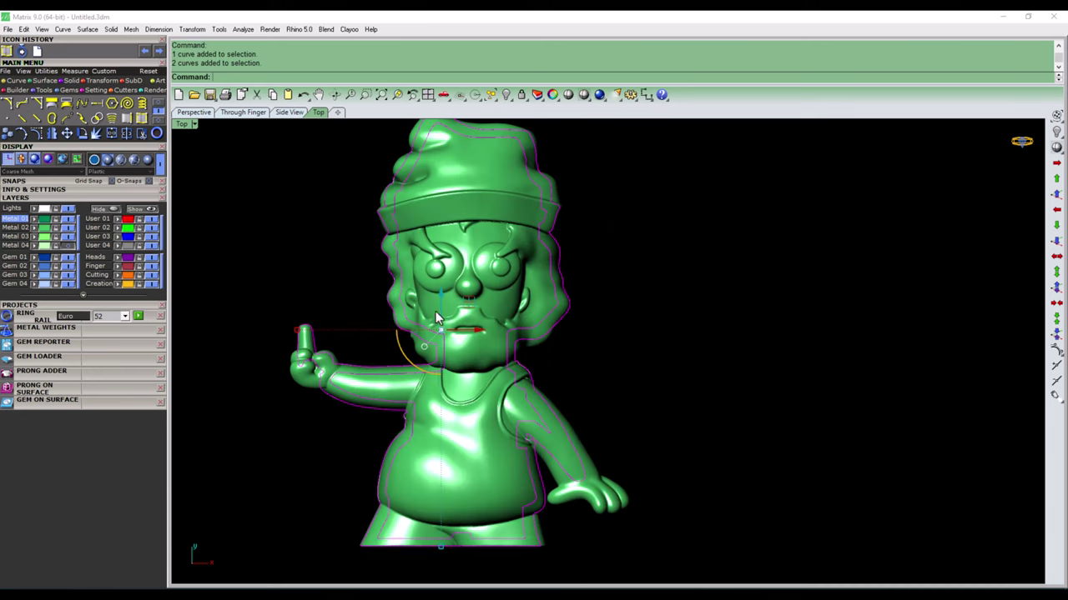
pyautogui.moveTo(703, 397)
pyautogui.mouseDown(button='right')
pyautogui.moveTo(641, 306)
pyautogui.moveTo(645, 375)
pyautogui.mouseUp(button='right')
pyautogui.write('p')
pyautogui.press('Return')
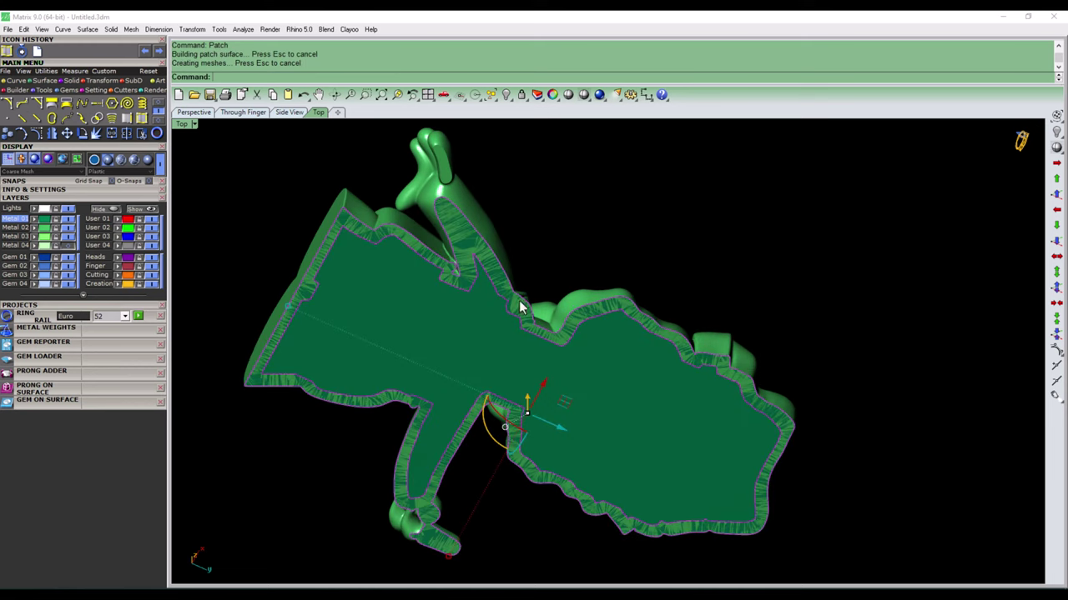
pyautogui.scroll(2, 484, 317)
pyautogui.scroll(3, 477, 284)
# - Trim the patch's inner region with the curves, then undo it, keeping both curves selected
pyautogui.write('t')
pyautogui.press('Return')
pyautogui.scroll(-3, 484, 312)
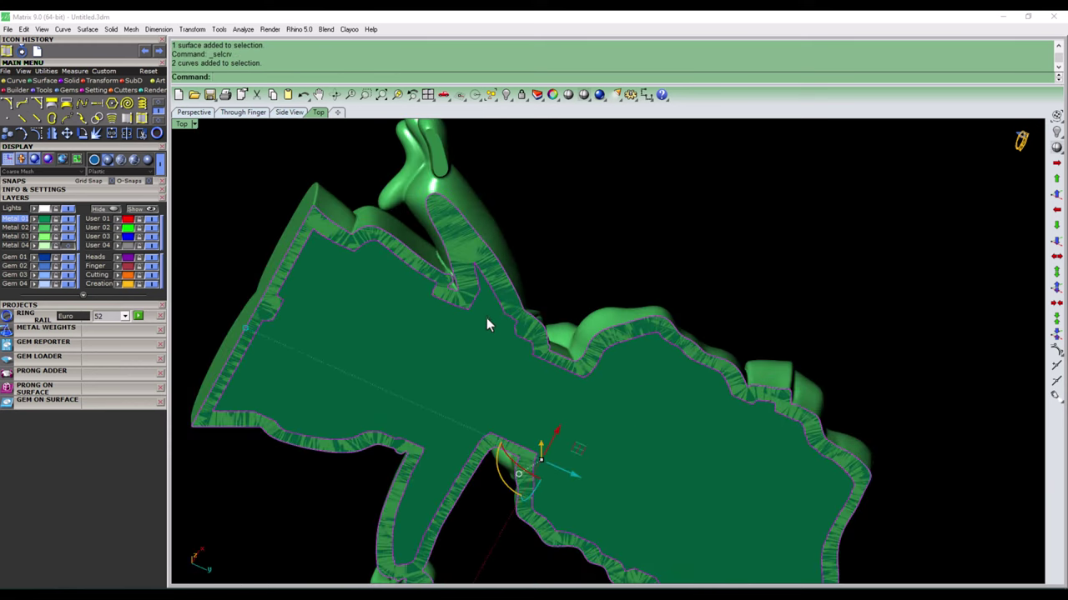
pyautogui.click(487, 352)
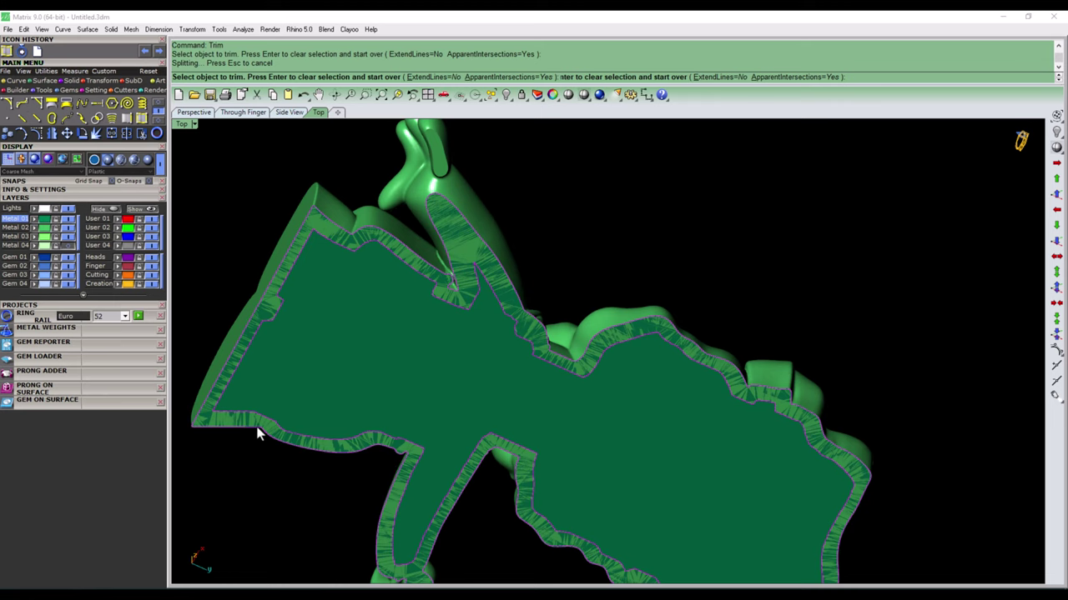
pyautogui.click(346, 399)
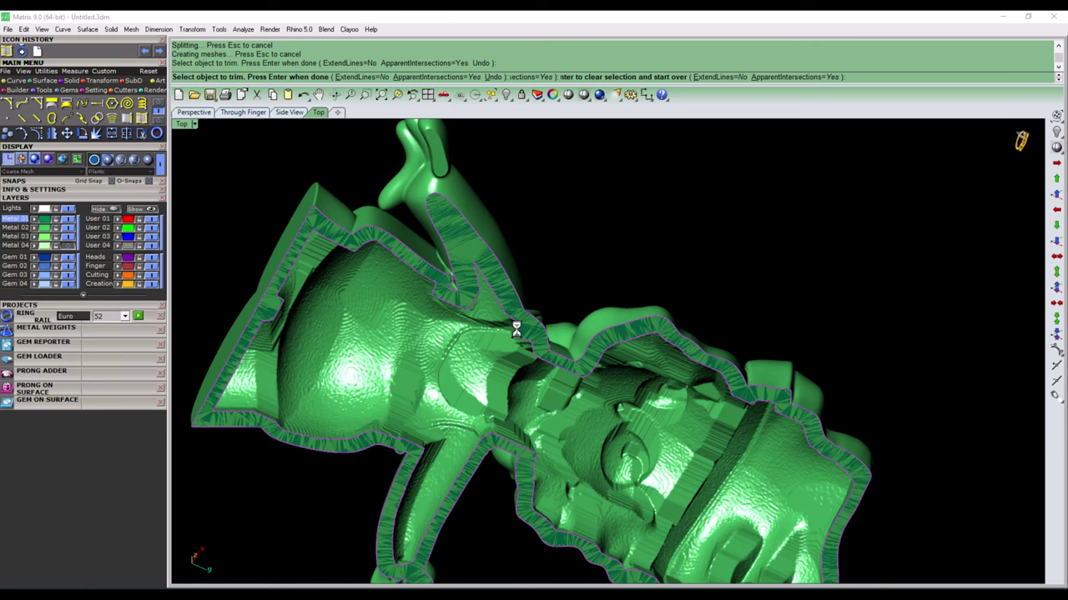
pyautogui.moveTo(516, 330); pyautogui.dragTo(520, 337, button='right')
pyautogui.press('Escape')
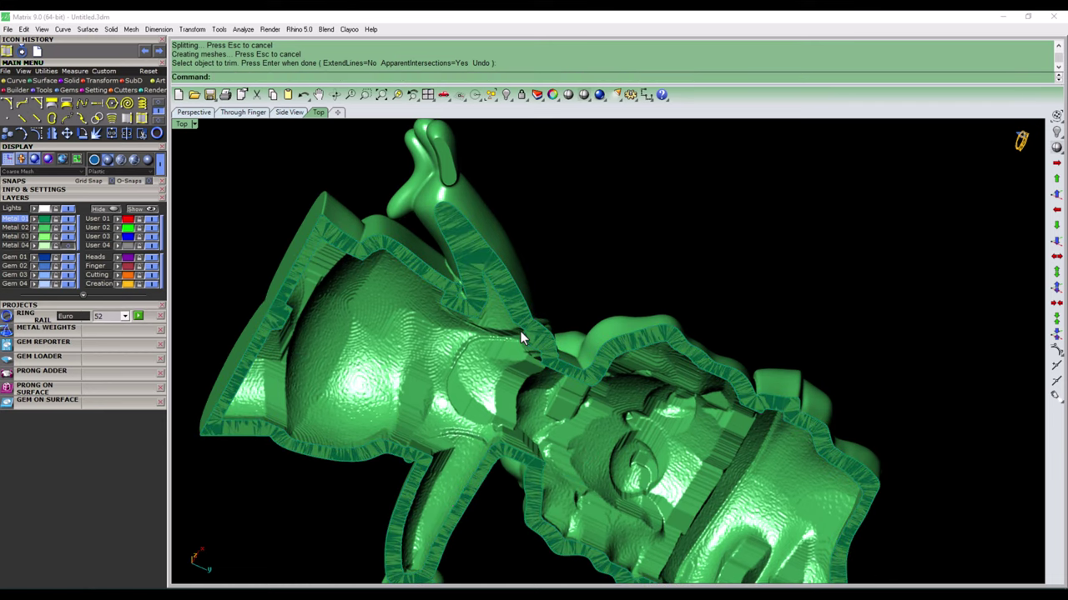
pyautogui.hotkey('ctrl', 'z')
pyautogui.hotkey('ctrl', 'z')
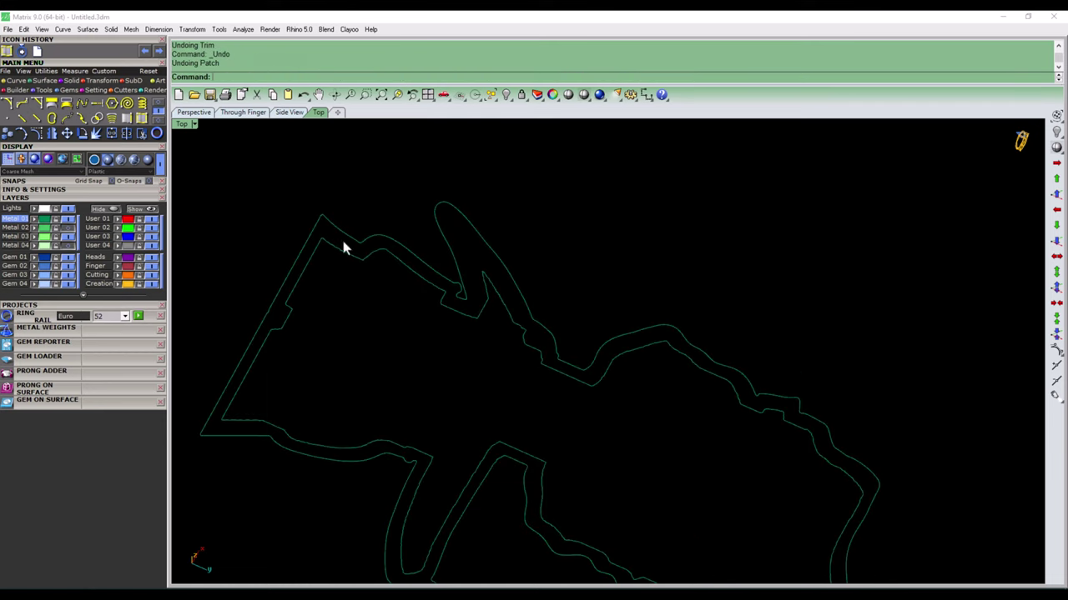
pyautogui.hotkey('ctrl', 'a')
# - Rebuild both outline curves (rr) with a new point count
pyautogui.write('rr')
pyautogui.press('Return')
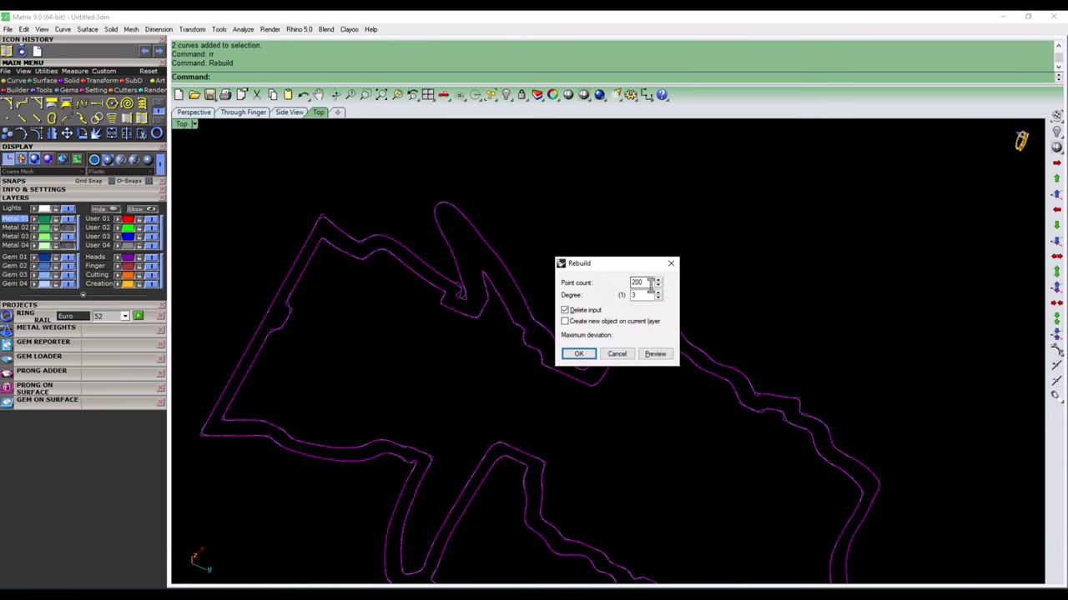
pyautogui.doubleClick(651, 284)
pyautogui.press('BackSpace')
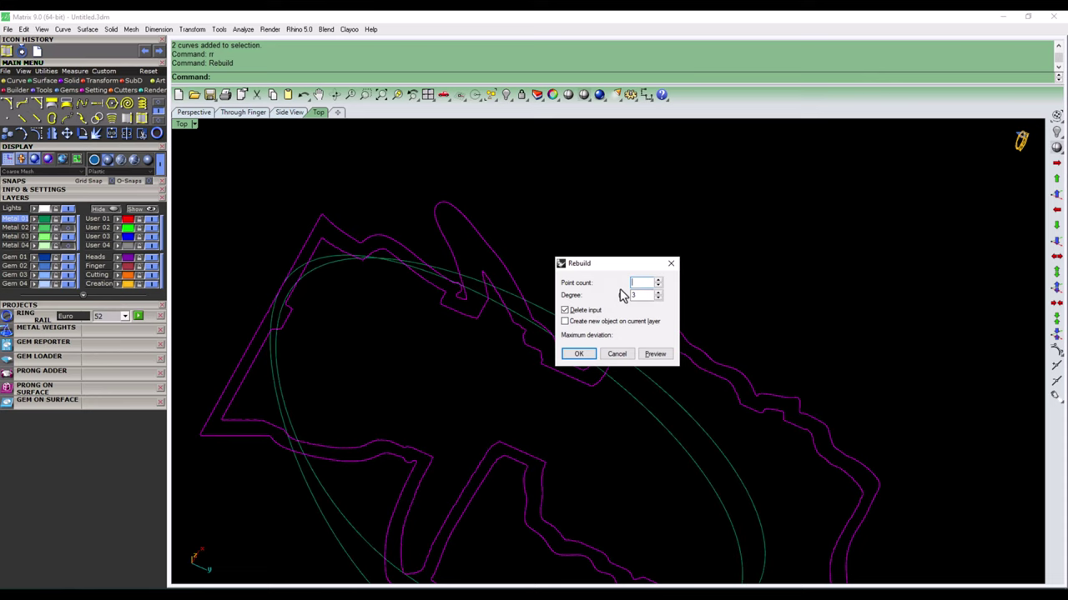
pyautogui.write('1000')
pyautogui.press('Return')
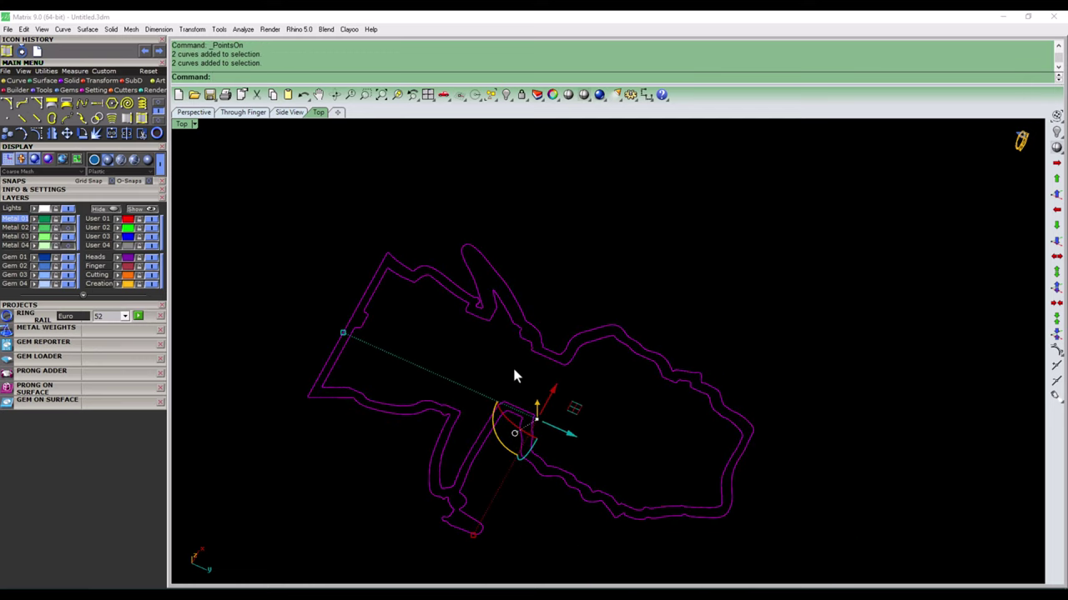
# - Patch the outline again and extrude it both sides into a solid rim band
pyautogui.press('Return')
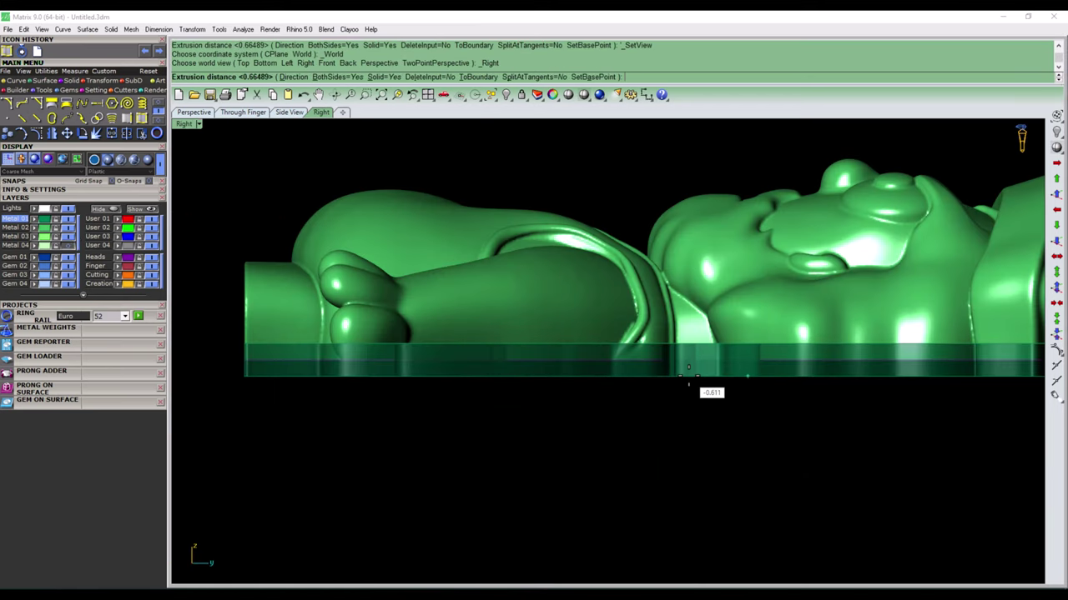
pyautogui.press('BackSpace')
pyautogui.press('Return')
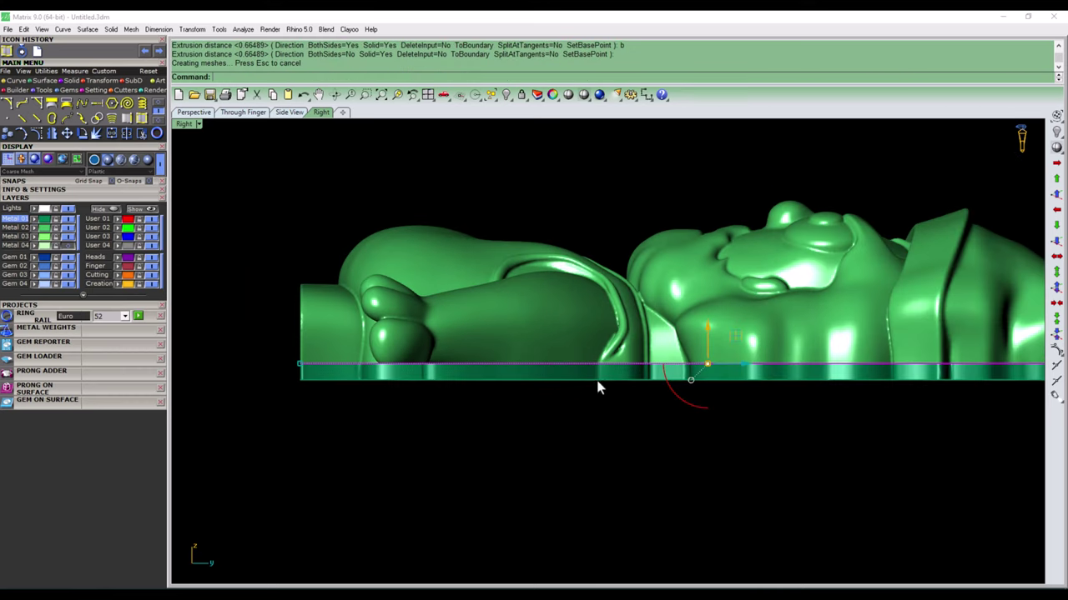
pyautogui.scroll(-3, 624, 390)
pyautogui.press('Delete')
# - Orbit around the rimmed halves to inspect the hollow interior and the new rim
pyautogui.moveTo(534, 433)
pyautogui.mouseDown(button='right')
pyautogui.moveTo(570, 420)
pyautogui.moveTo(738, 405)
pyautogui.mouseUp(button='right')
pyautogui.click(601, 381)
pyautogui.moveTo(601, 381); pyautogui.dragTo(413, 352, button='right')
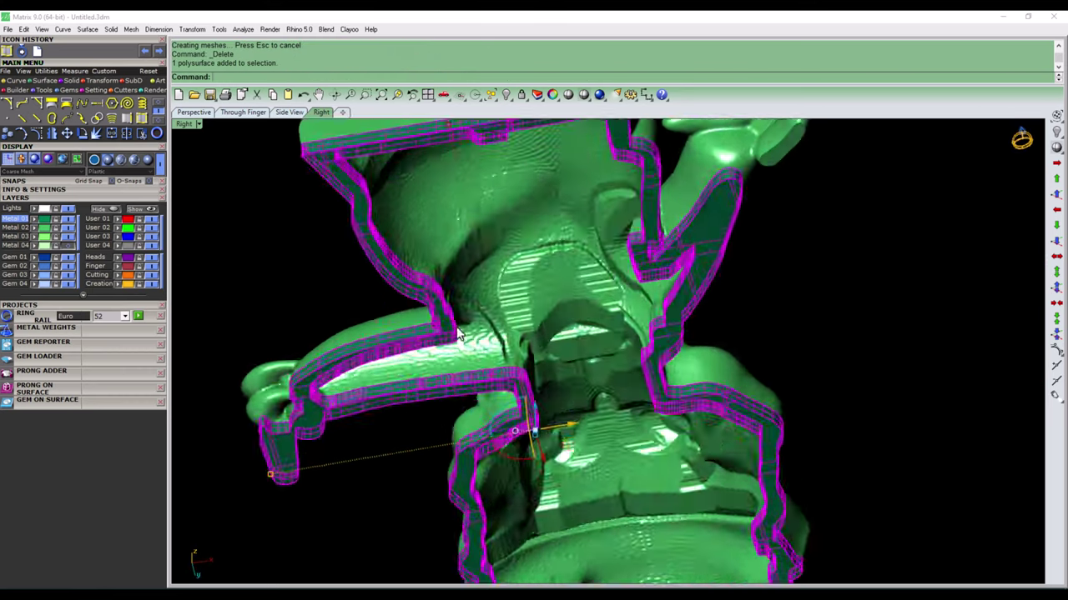
pyautogui.scroll(-2, 413, 352)
pyautogui.scroll(-2, 676, 396)
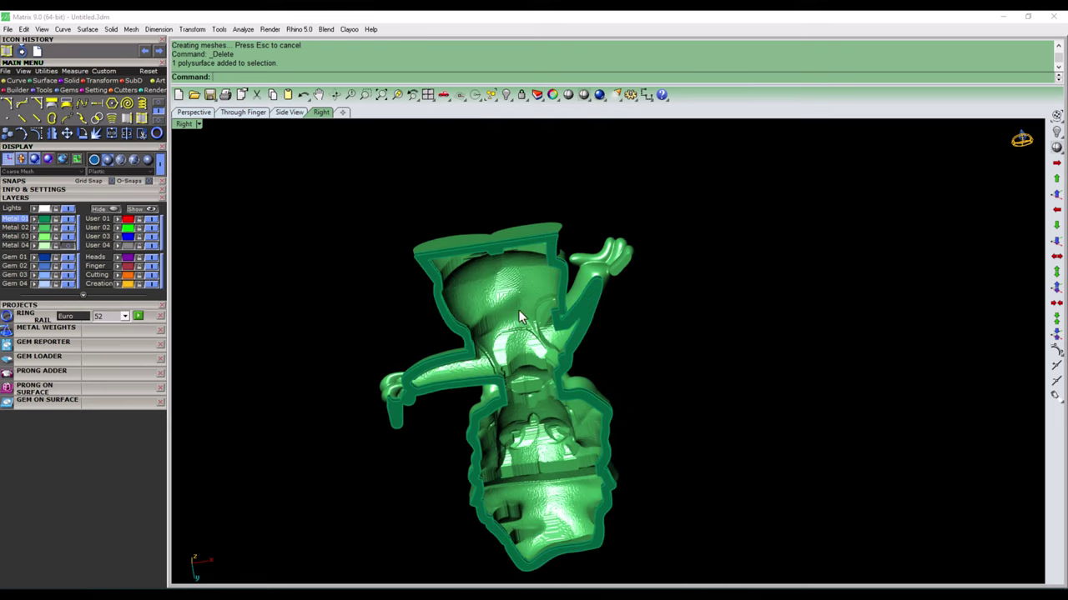
pyautogui.moveTo(635, 364); pyautogui.dragTo(495, 364, button='right')
pyautogui.scroll(3, 493, 356)
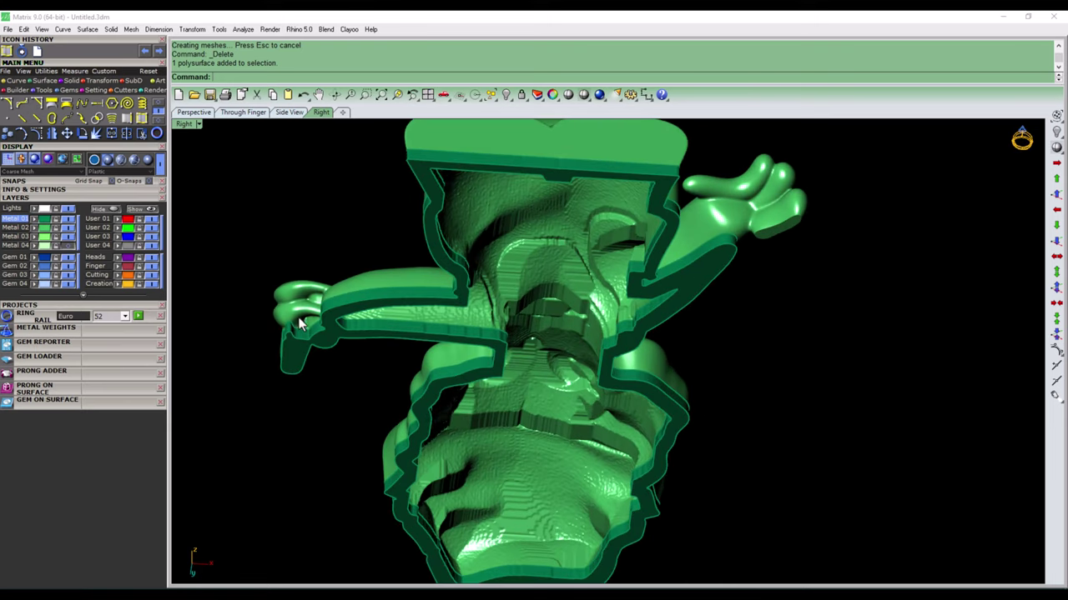
pyautogui.moveTo(300, 379); pyautogui.dragTo(323, 323, button='right')
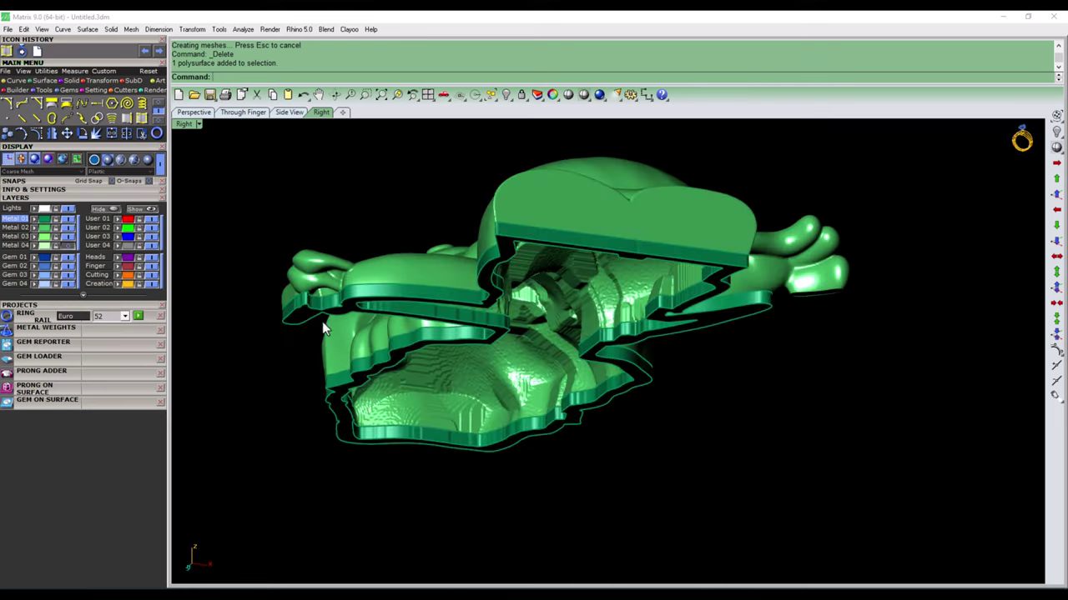
pyautogui.moveTo(821, 484); pyautogui.dragTo(594, 395, button='right')
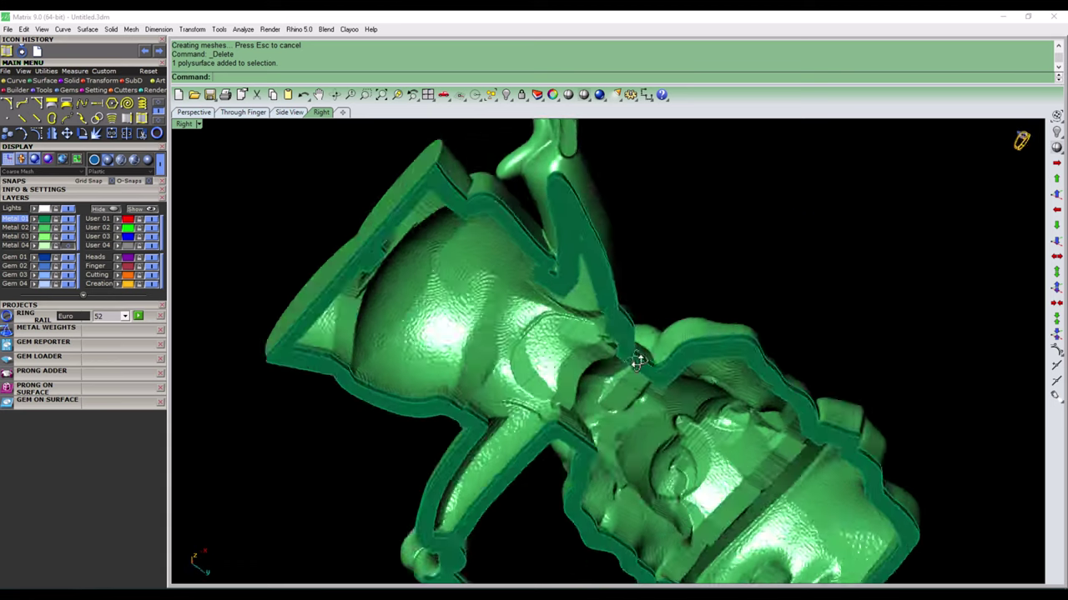
pyautogui.click(594, 396)
pyautogui.scroll(-2, 594, 395)
pyautogui.moveTo(608, 278)
pyautogui.mouseDown(button='right')
pyautogui.moveTo(585, 397)
pyautogui.moveTo(688, 436)
pyautogui.moveTo(619, 253)
pyautogui.moveTo(549, 366)
pyautogui.mouseUp(button='right')
pyautogui.click(689, 436)
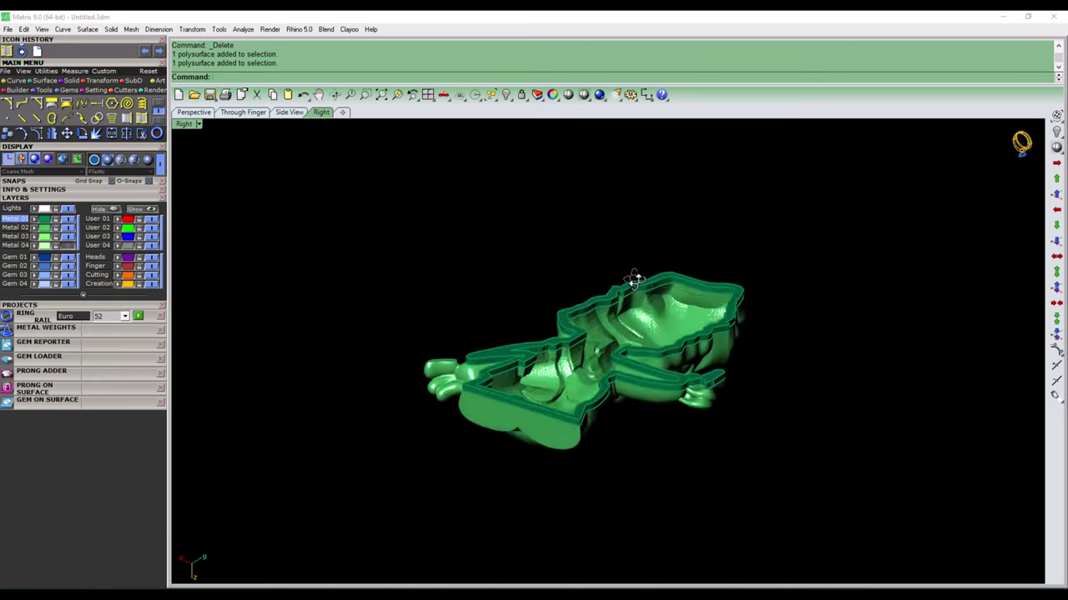
# - Delete the extra layered slice piece, leaving the figure mesh
pyautogui.click(548, 369)
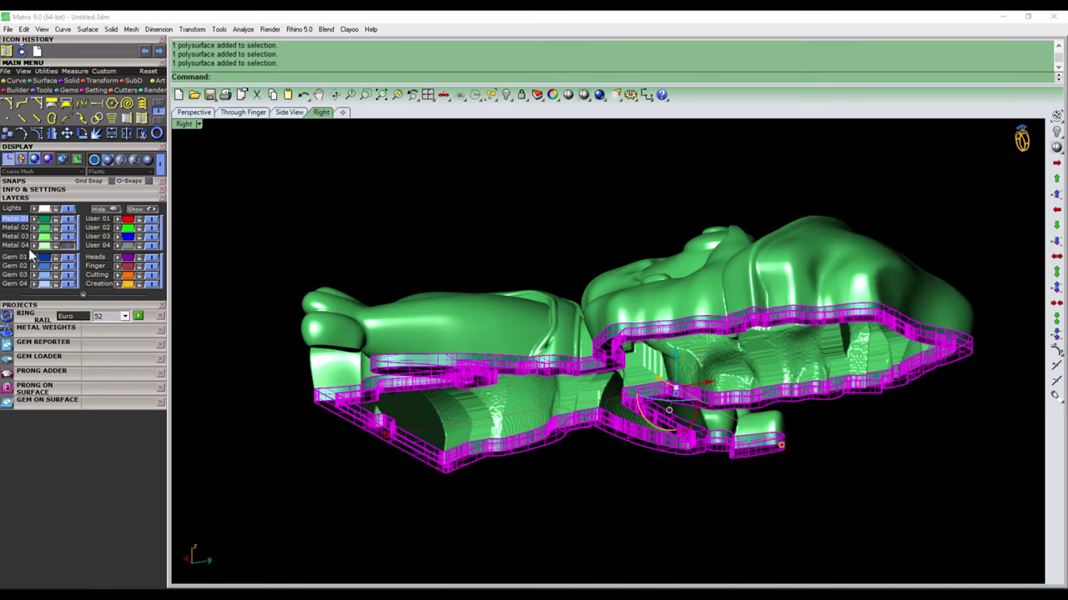
pyautogui.moveTo(573, 452)
pyautogui.mouseDown(button='right')
pyautogui.moveTo(600, 441)
pyautogui.moveTo(562, 253)
pyautogui.moveTo(730, 321)
pyautogui.moveTo(689, 326)
pyautogui.moveTo(618, 425)
pyautogui.mouseUp(button='right')
pyautogui.press('Delete')
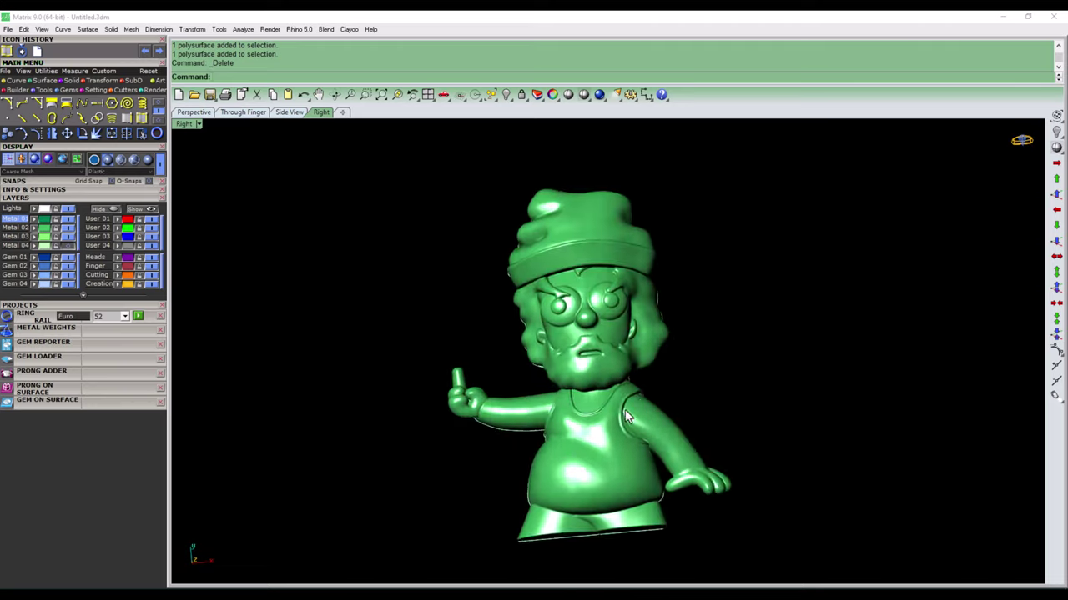
pyautogui.click(618, 425)
pyautogui.click(339, 303)
pyautogui.moveTo(339, 302)
pyautogui.mouseDown(button='right')
pyautogui.moveTo(698, 436)
pyautogui.moveTo(645, 152)
pyautogui.moveTo(532, 317)
pyautogui.moveTo(566, 505)
pyautogui.mouseUp(button='right')
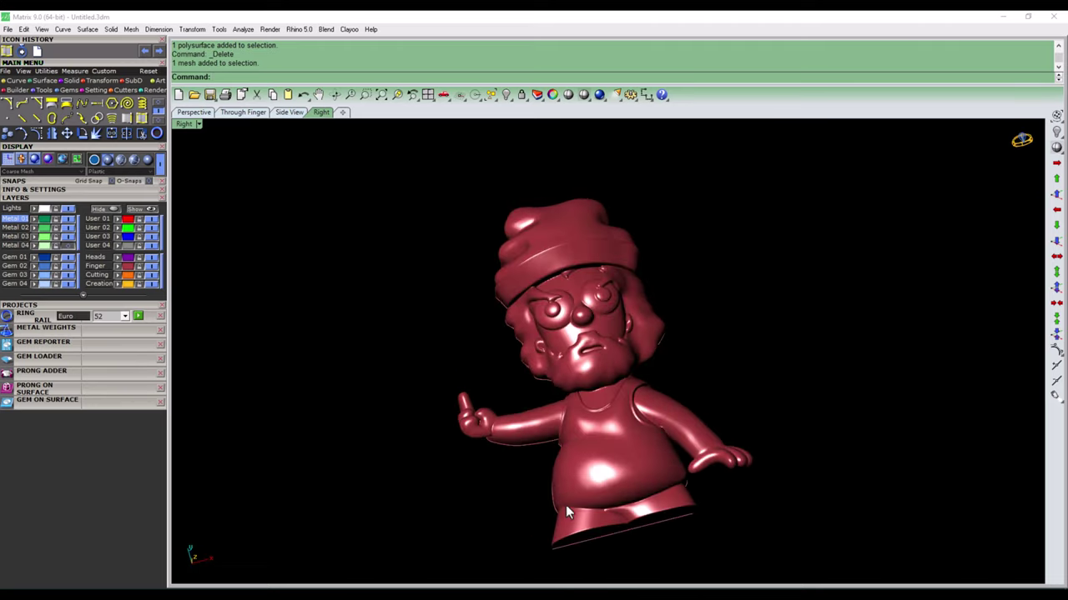
# - Show the reassembled figure in Perspective, zoomed to fit the whole model
pyautogui.hotkey('ctrl', 'F1')
pyautogui.scroll(3, 676, 393)
pyautogui.hotkey('ctrl', 'F4')
pyautogui.hotkey('ctrl', 'alt', 'e')
pyautogui.moveTo(683, 392); pyautogui.dragTo(703, 410, button='right')
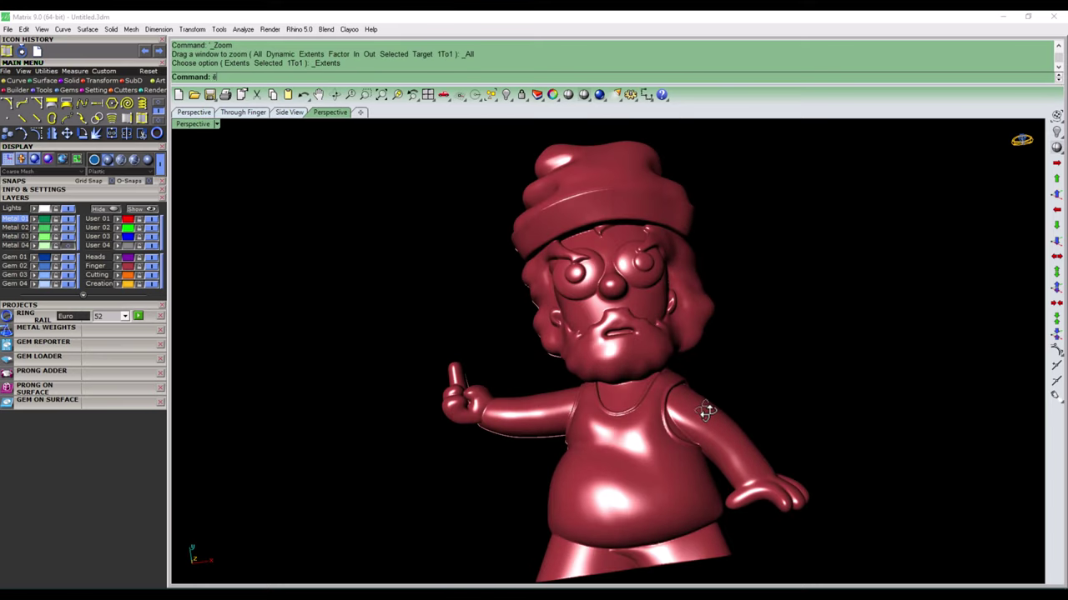